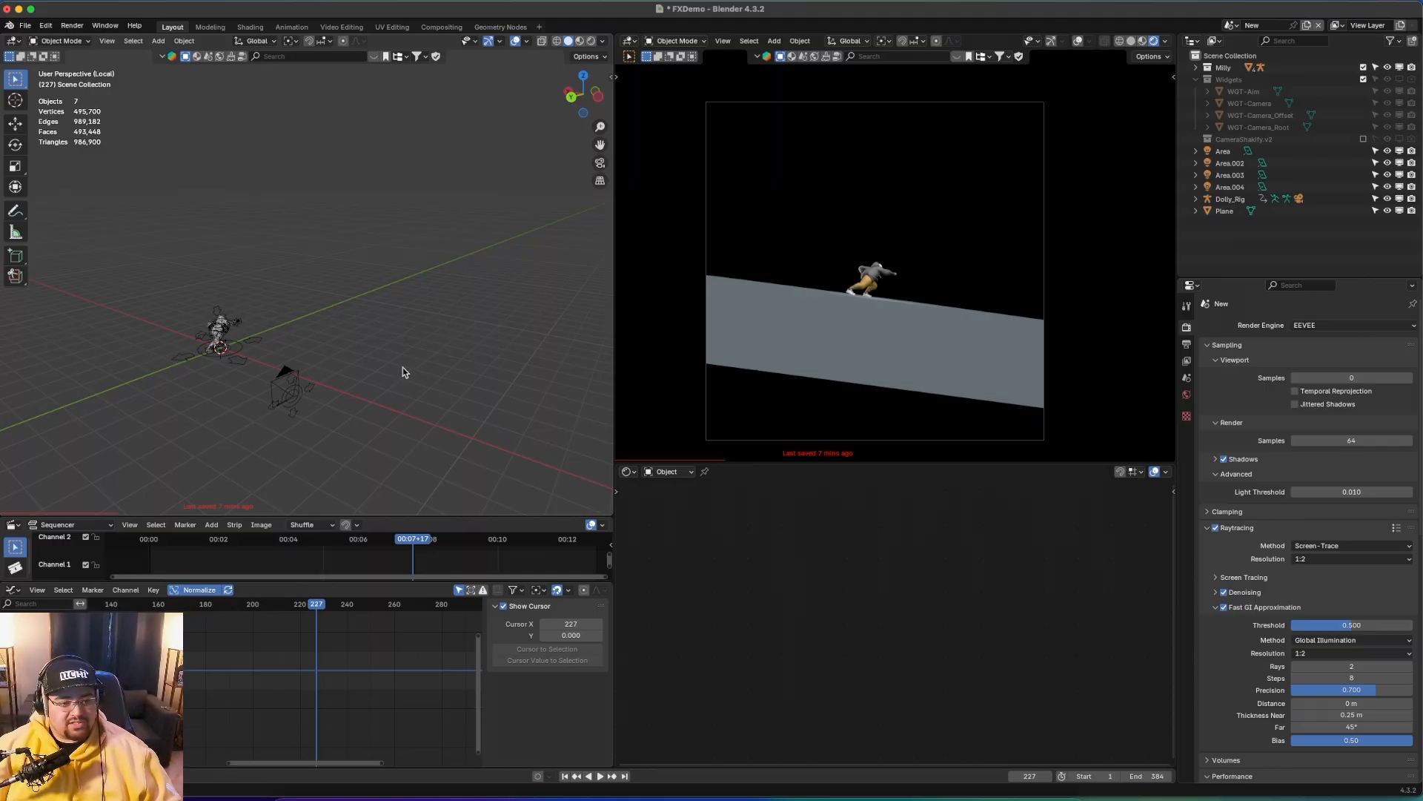
- Add a 2 m plane at the world origin and move it about 3.4 m along the global X axis
{"action": "key", "text": "Down"}
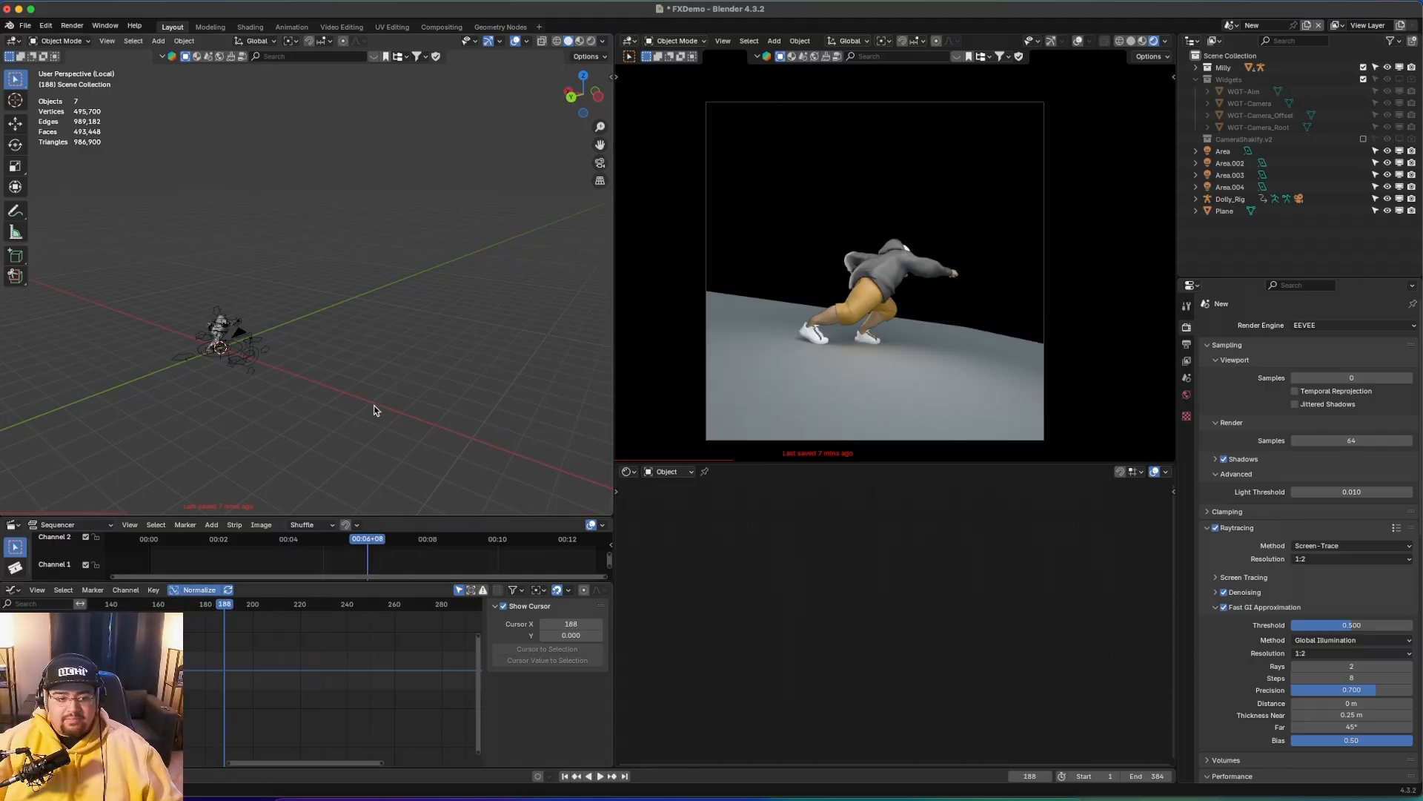
{"action": "key", "text": "shift+a"}
{"action": "left_click", "coordinate": [422, 405]}
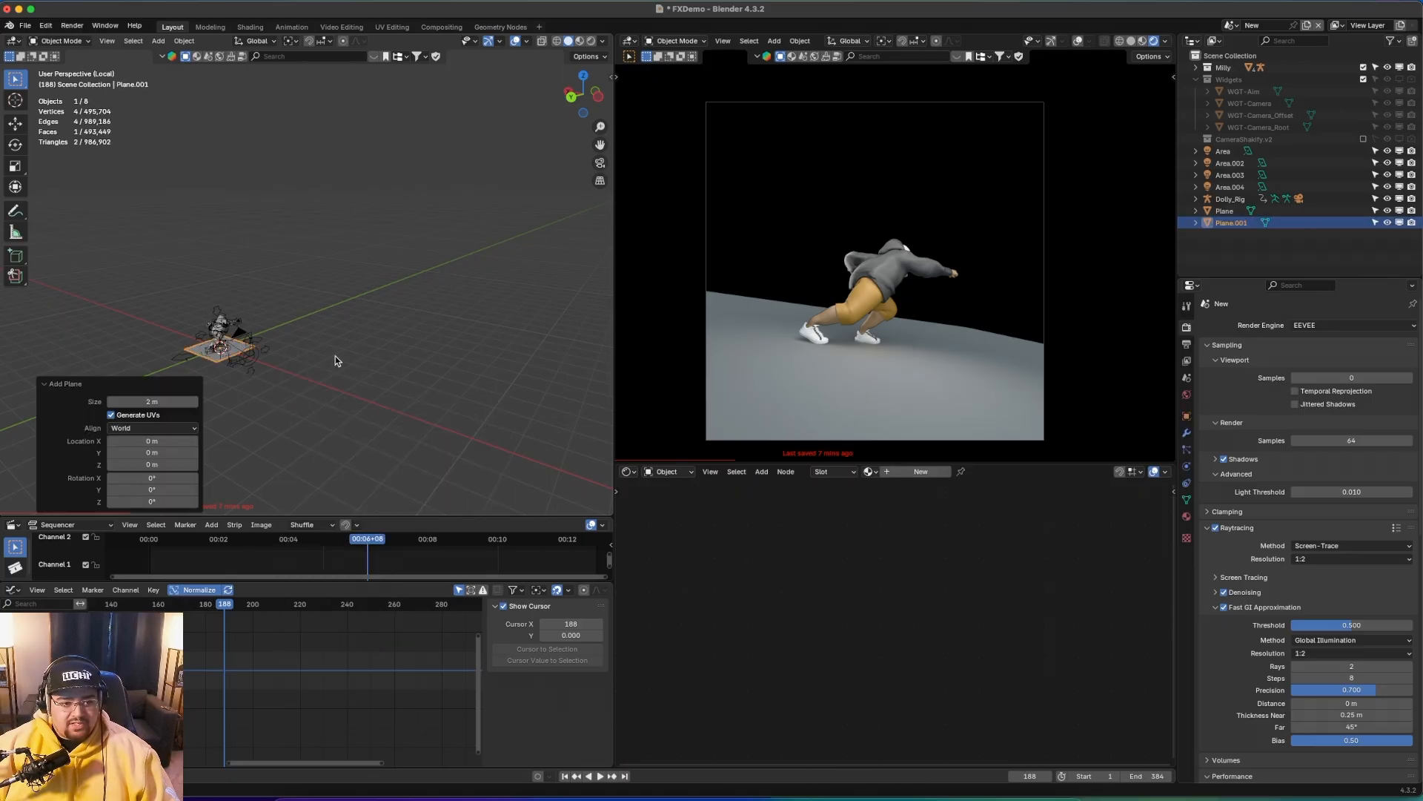
{"action": "middle_click_drag", "start_coordinate": [300, 365], "coordinate": [336, 368]}
{"action": "middle_click_drag", "start_coordinate": [239, 347], "coordinate": [382, 345], "text": "shift"}
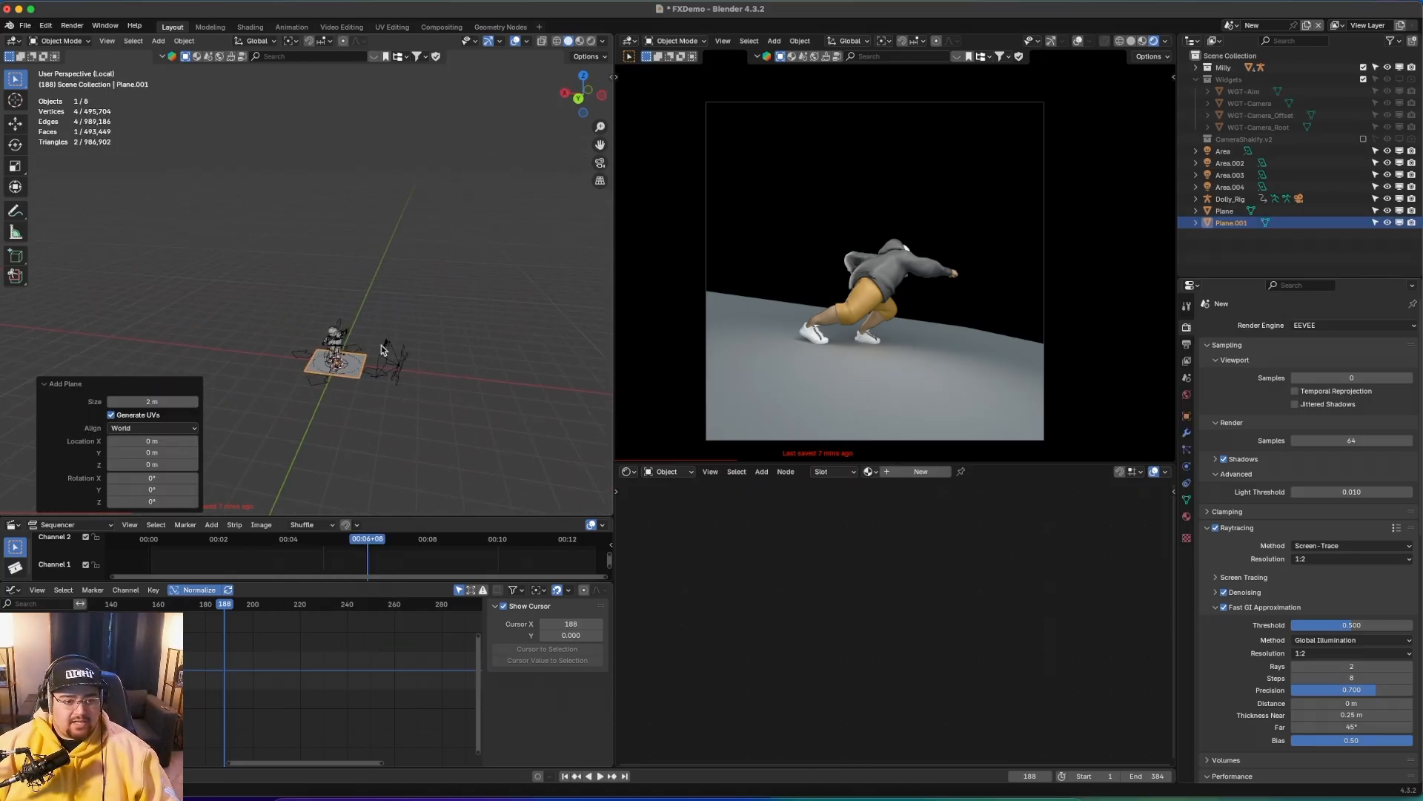
{"action": "key", "text": "g"}
{"action": "key", "text": "x"}
{"action": "key", "text": "Return"}
- Rotate the plane 90° about the Y axis and raise it about 1.7 m along Z
{"action": "type", "text": "r"}
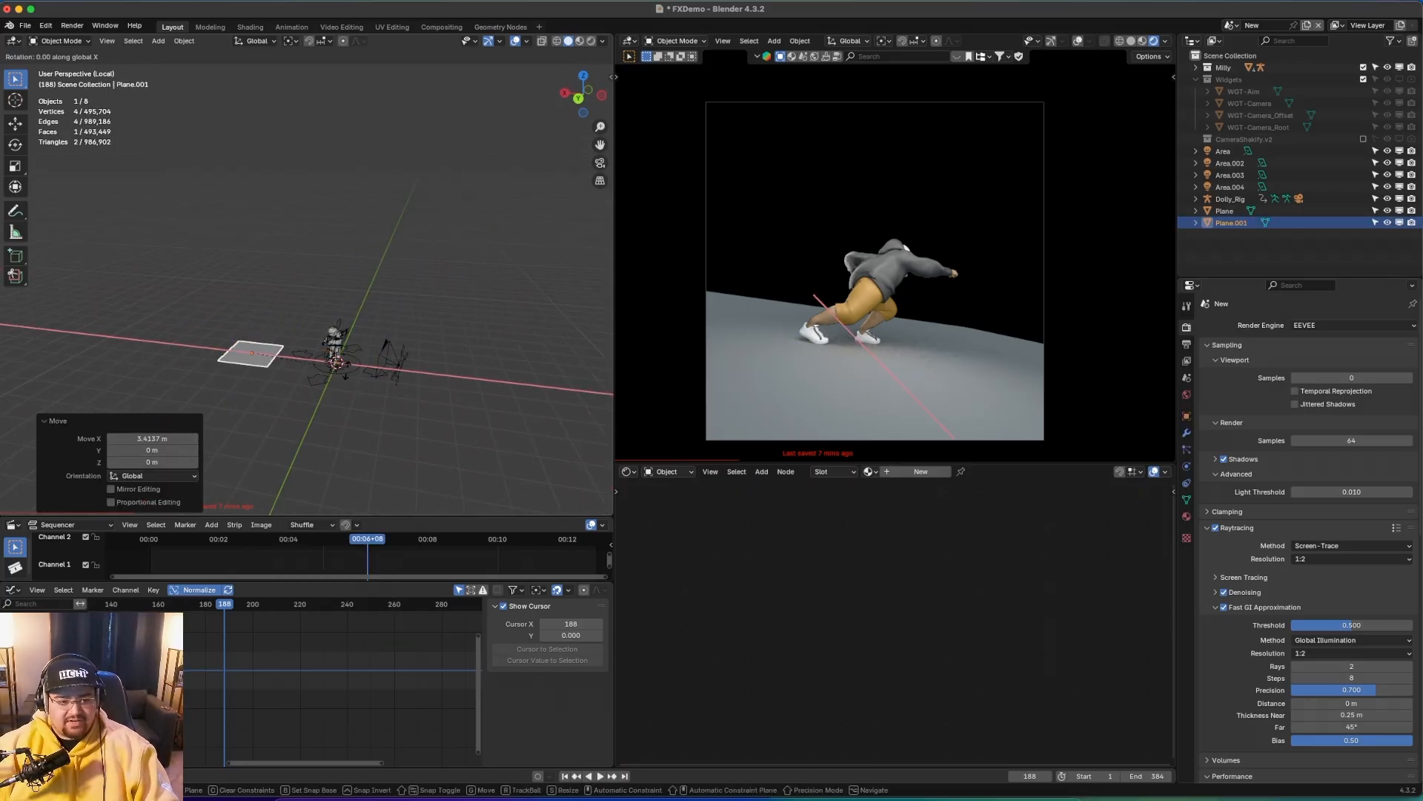
{"action": "type", "text": "y90"}
{"action": "key", "text": "Return"}
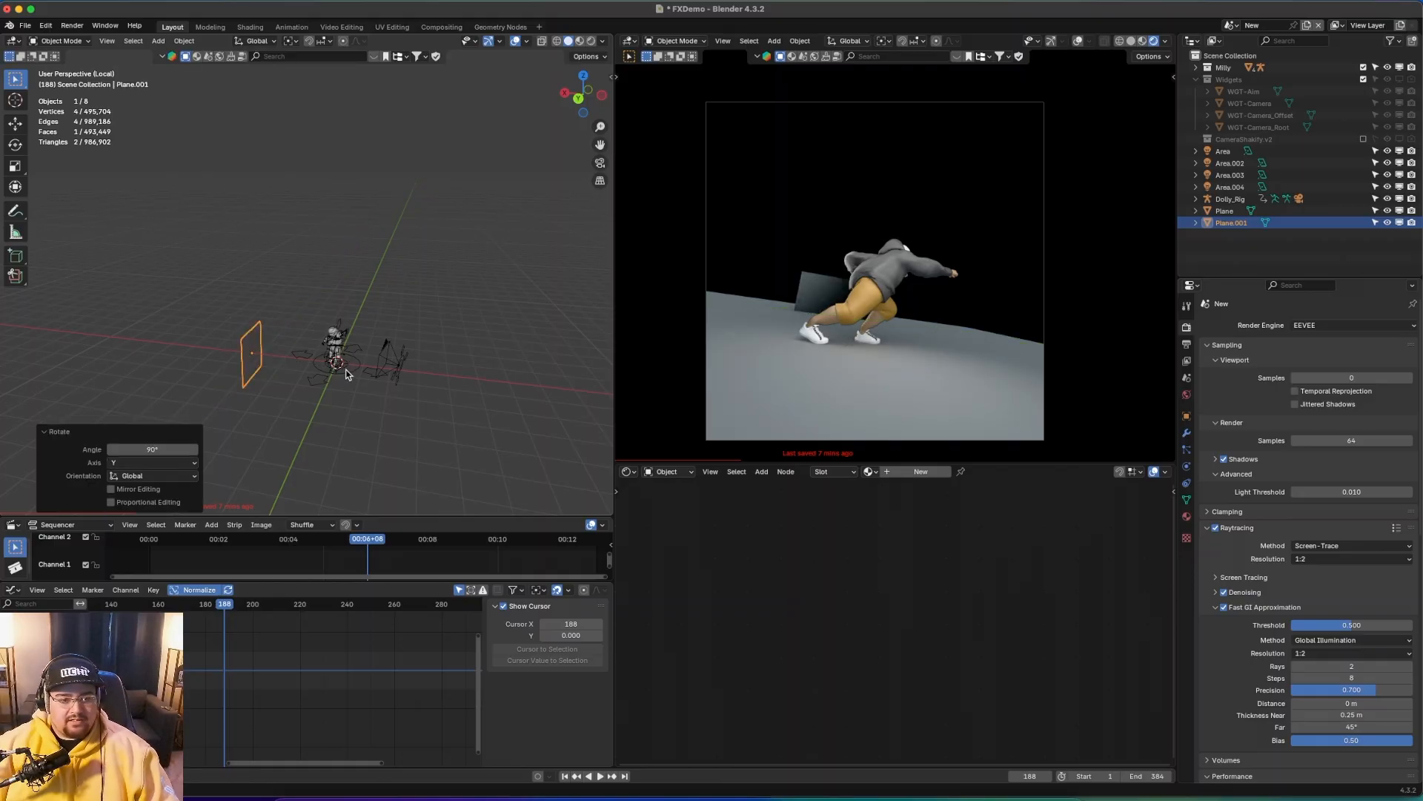
{"action": "key", "text": "g"}
{"action": "key", "text": "z"}
{"action": "key", "text": "Return"}
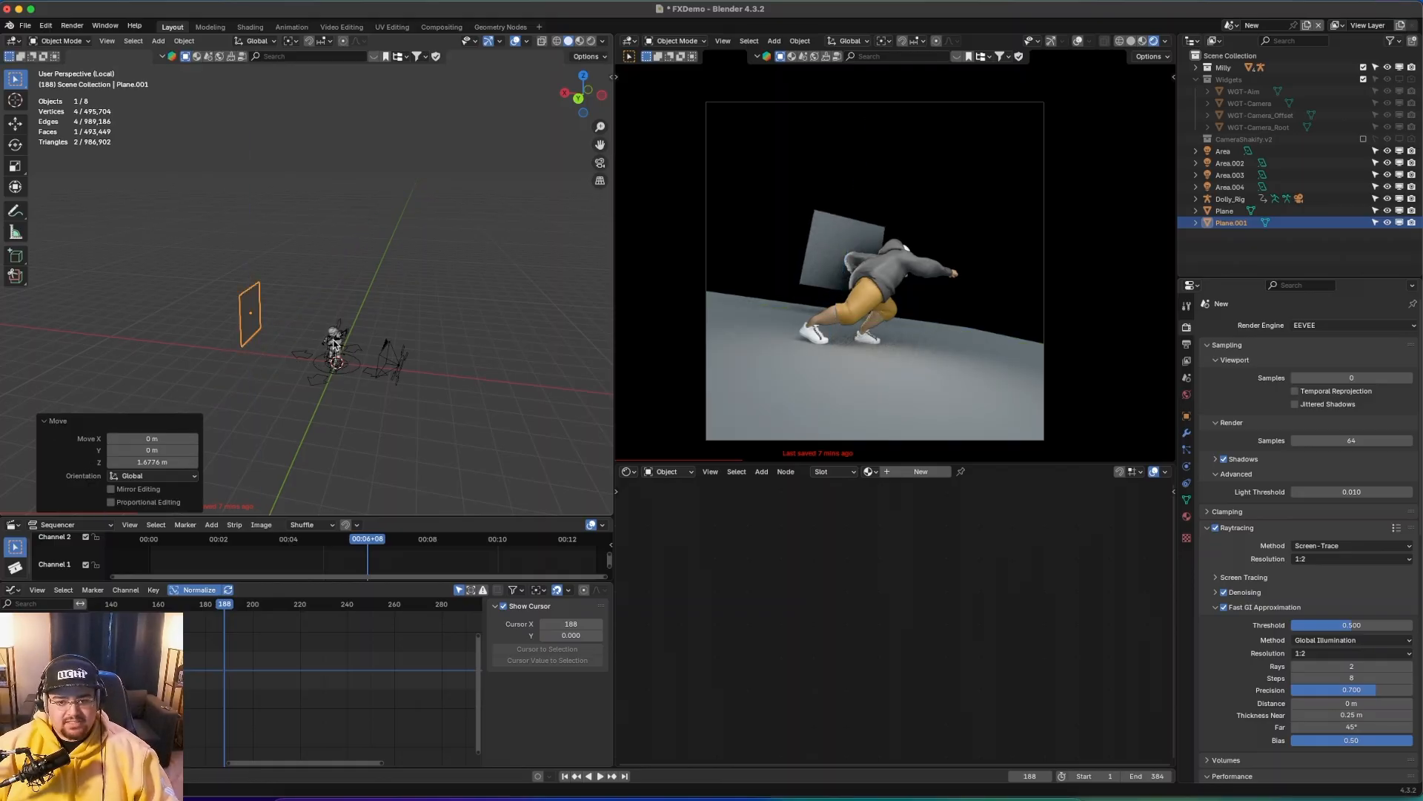
- Stretch the plane's mesh along Y in Edit Mode to about 16 times its width, forming a long strip behind the character
{"action": "middle_click_drag", "start_coordinate": [319, 349], "coordinate": [276, 352]}
{"action": "key", "text": "Tab"}
{"action": "key", "text": "s"}
{"action": "key", "text": "y"}
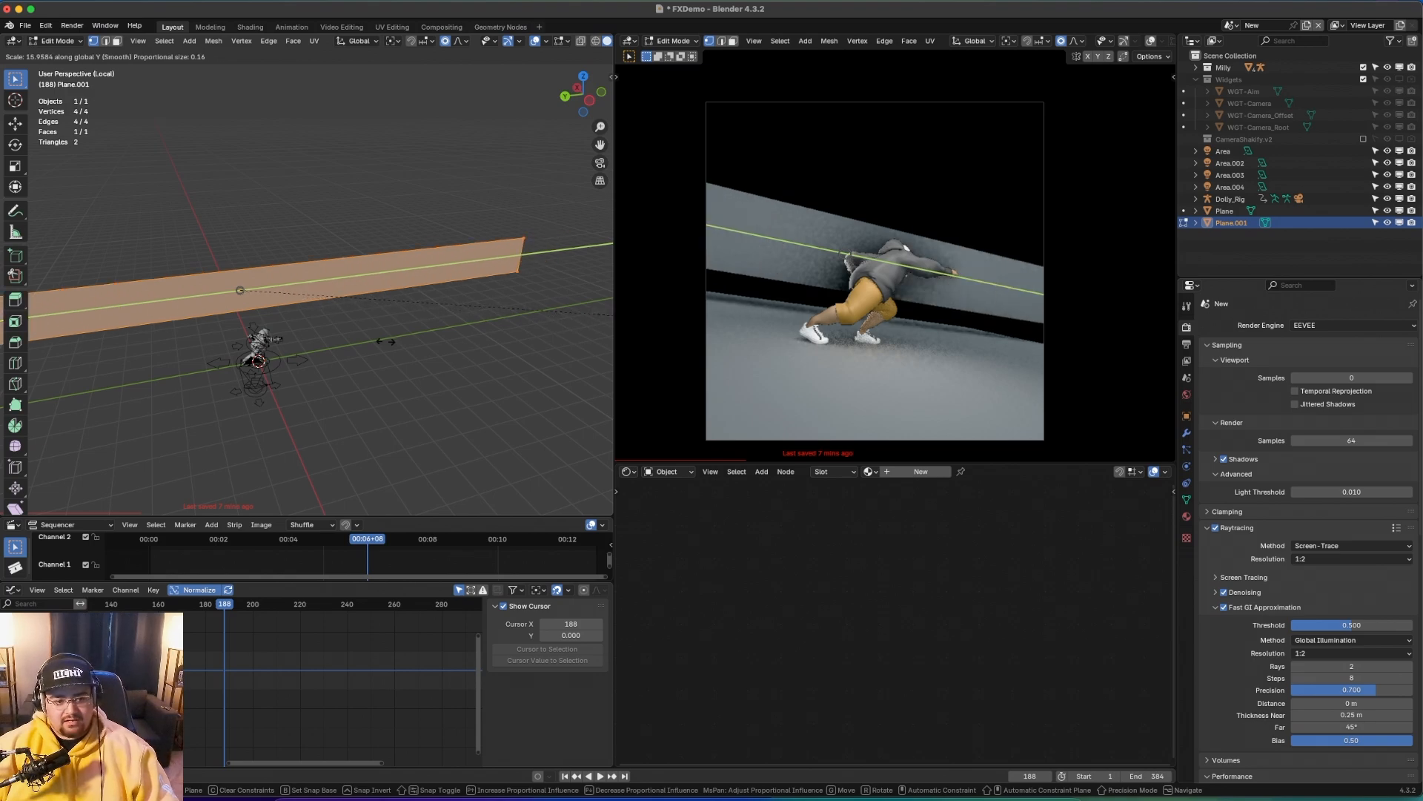
{"action": "key", "text": "Return"}
{"action": "middle_click_drag", "start_coordinate": [424, 347], "coordinate": [387, 322]}
{"action": "key", "text": "Tab"}
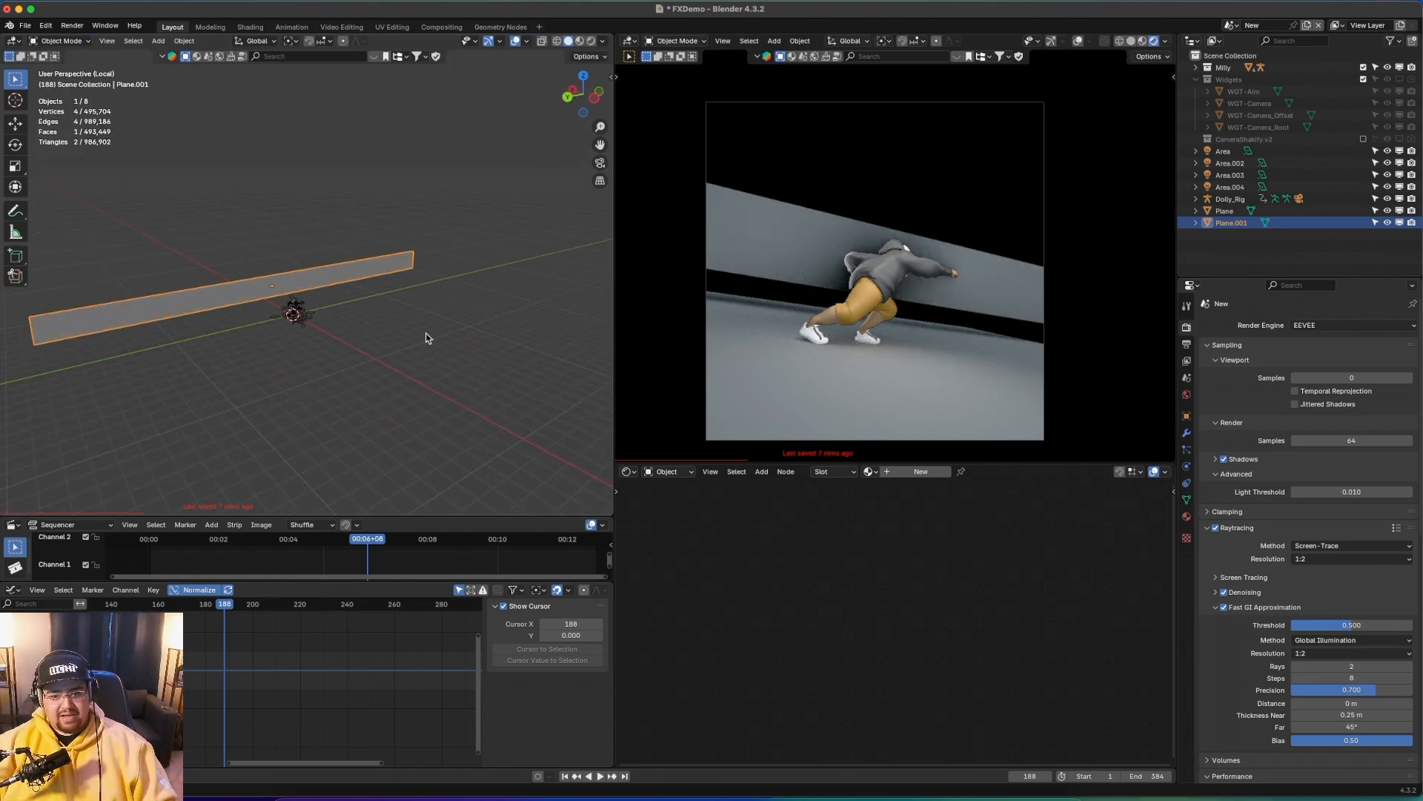
- Move the strip about 12 m farther along X and stretch its mesh along Y until it spans the camera view
{"action": "key", "text": "g"}
{"action": "key", "text": "x"}
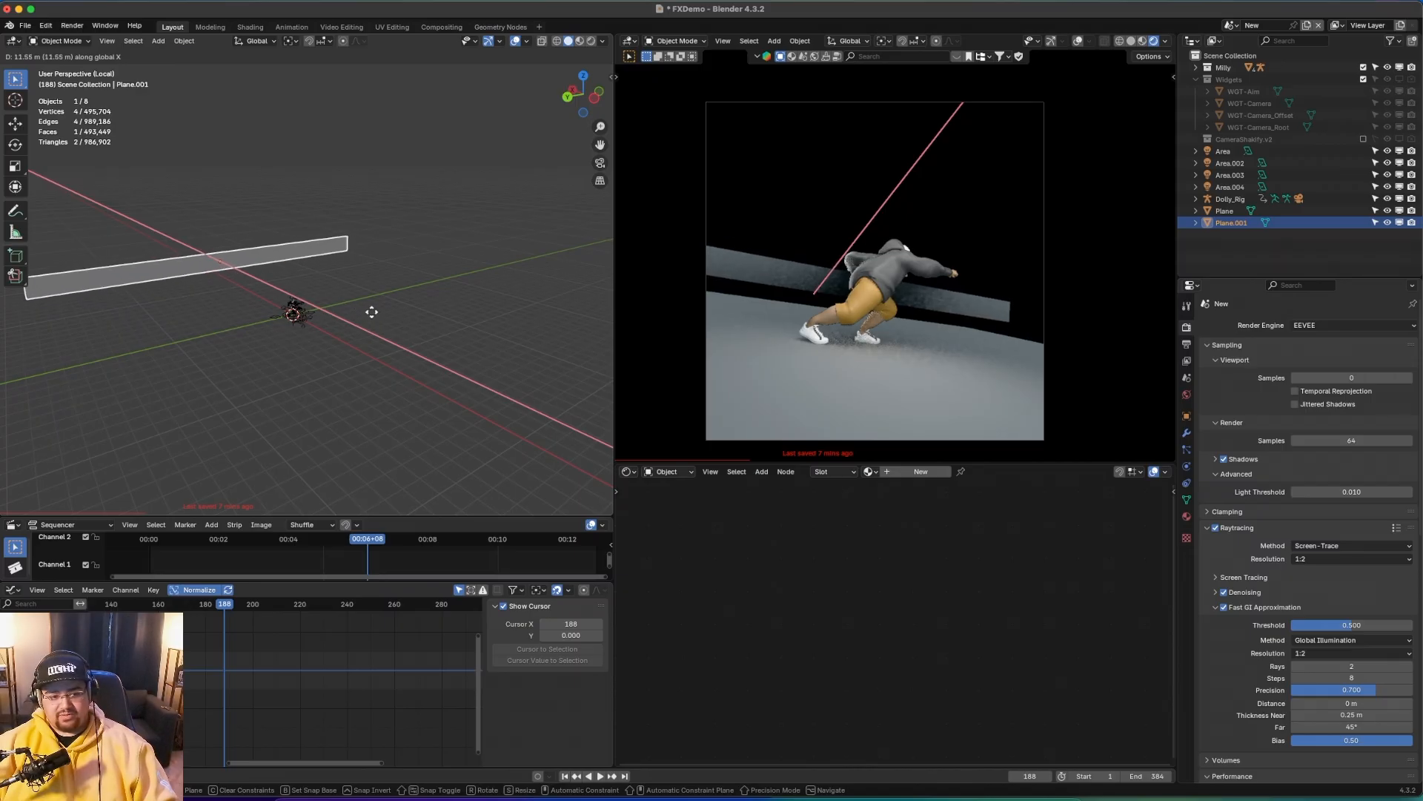
{"action": "left_click", "coordinate": [371, 313]}
{"action": "key", "text": "Tab"}
{"action": "key", "text": "s"}
{"action": "key", "text": "y"}
{"action": "left_click", "coordinate": [362, 297]}
{"action": "key", "text": "Tab"}
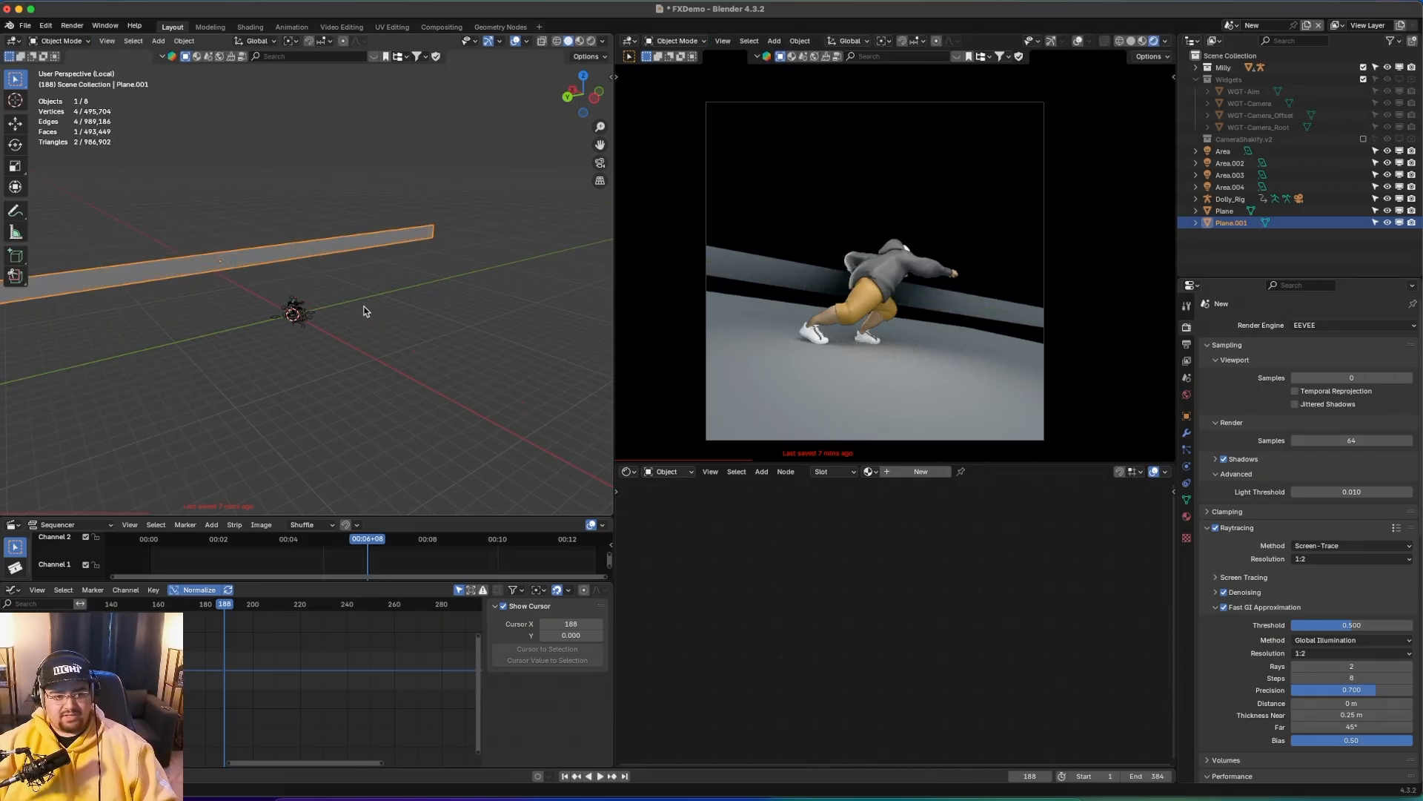
- Raise the strip along Z and scale its mesh along Z by about 0.965
{"action": "key", "text": "g"}
{"action": "key", "text": "z"}
{"action": "left_click", "coordinate": [372, 282]}
{"action": "key", "text": "Tab"}
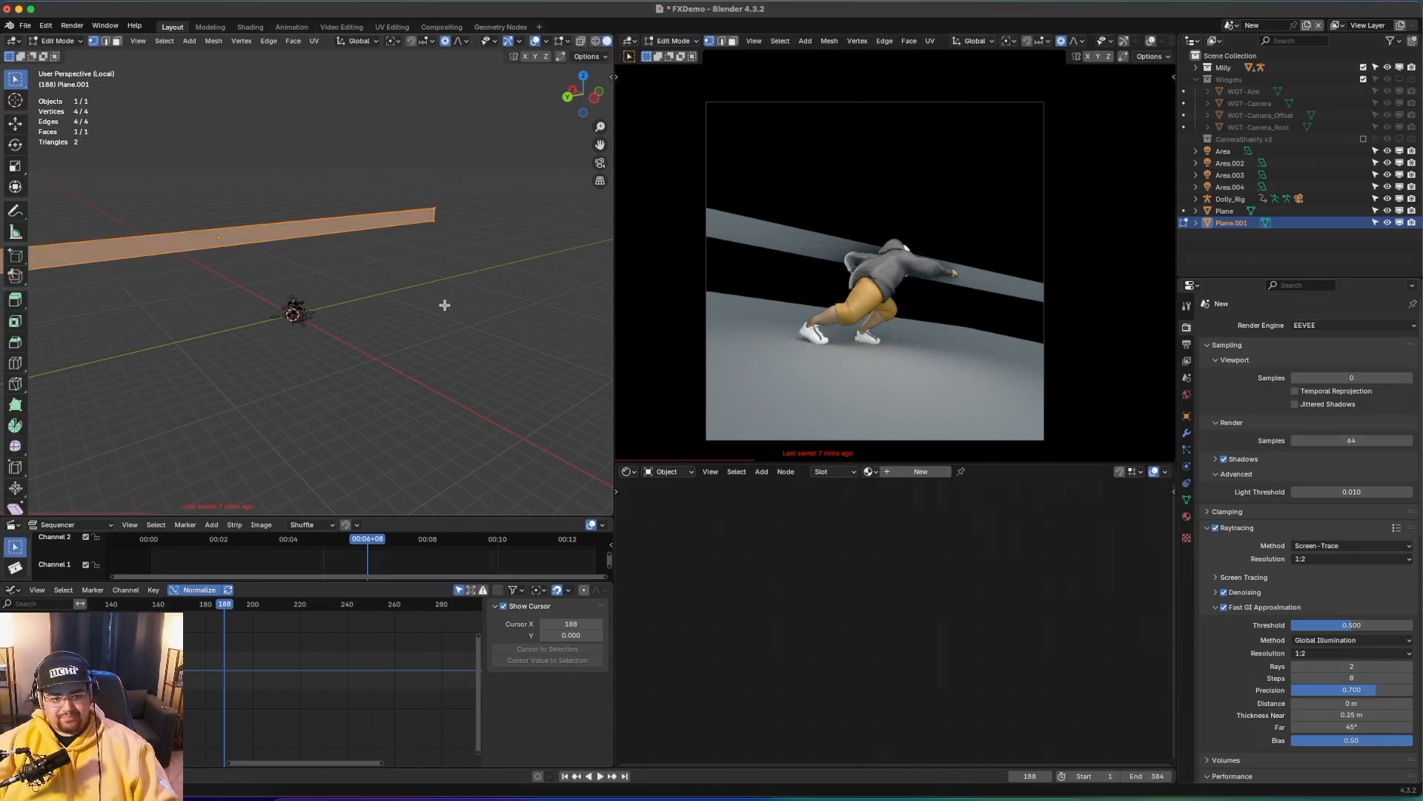
{"action": "key", "text": "s"}
{"action": "key", "text": "z"}
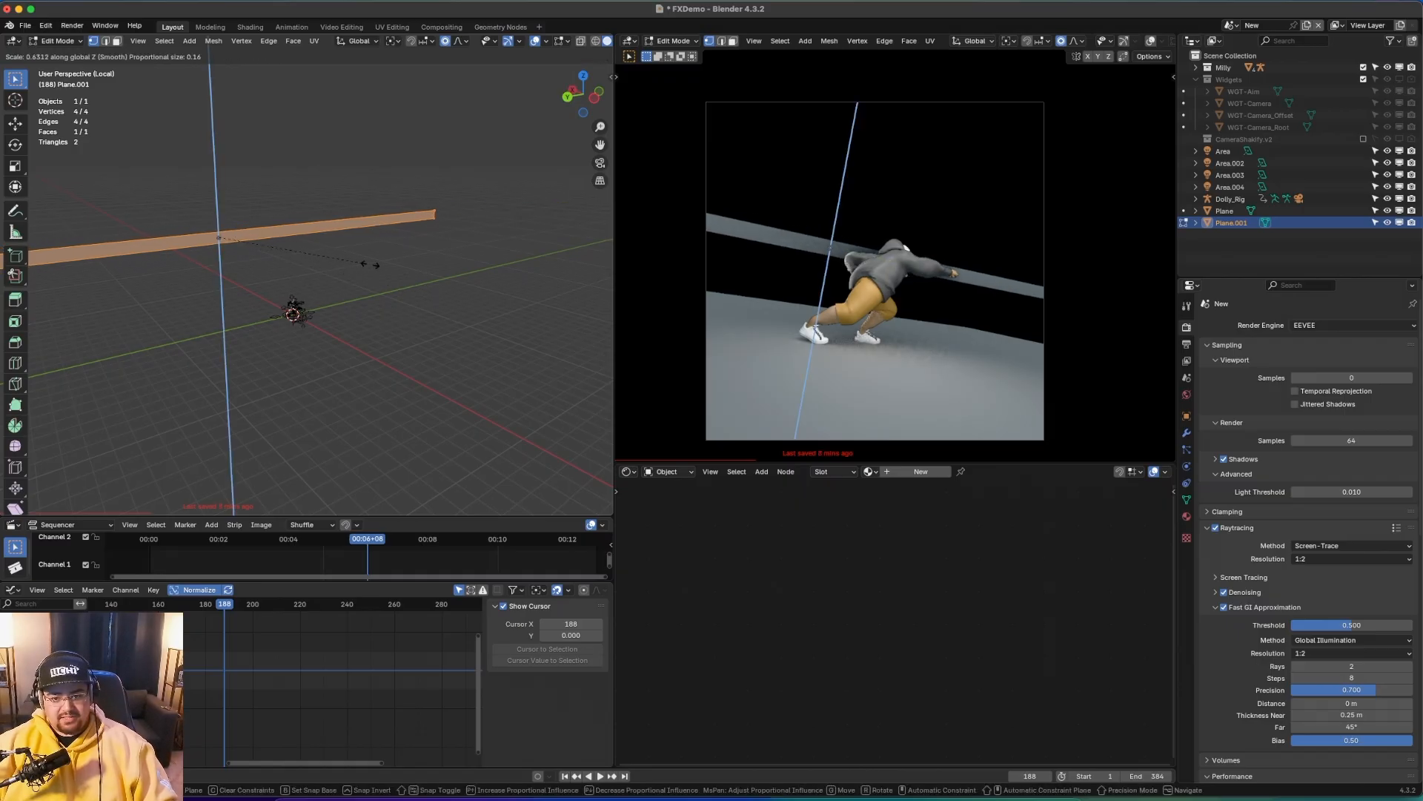
{"action": "left_click", "coordinate": [434, 306]}
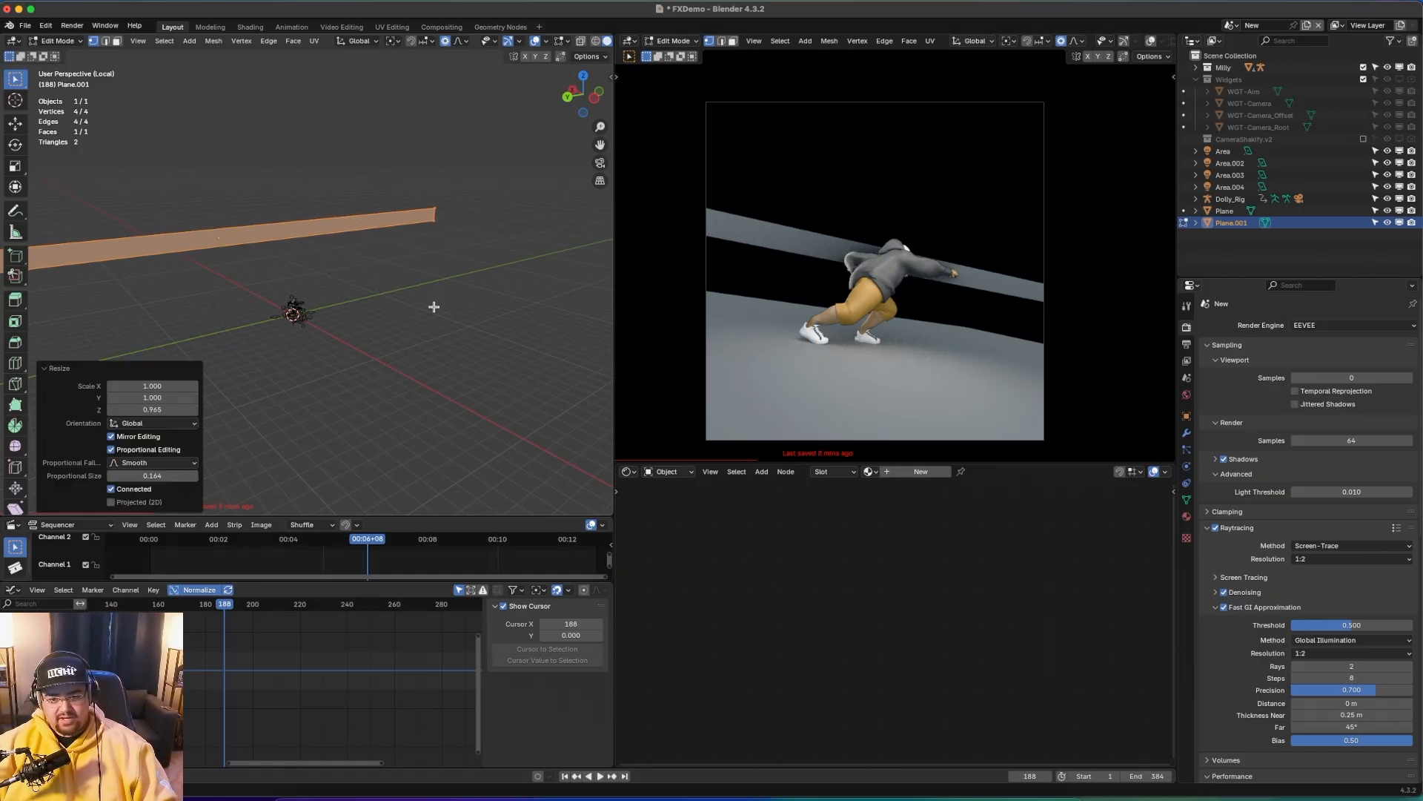
{"action": "key", "text": "Tab"}
- Give the strip a new material with an Emission surface and set its color to red
{"action": "left_click", "coordinate": [1187, 517]}
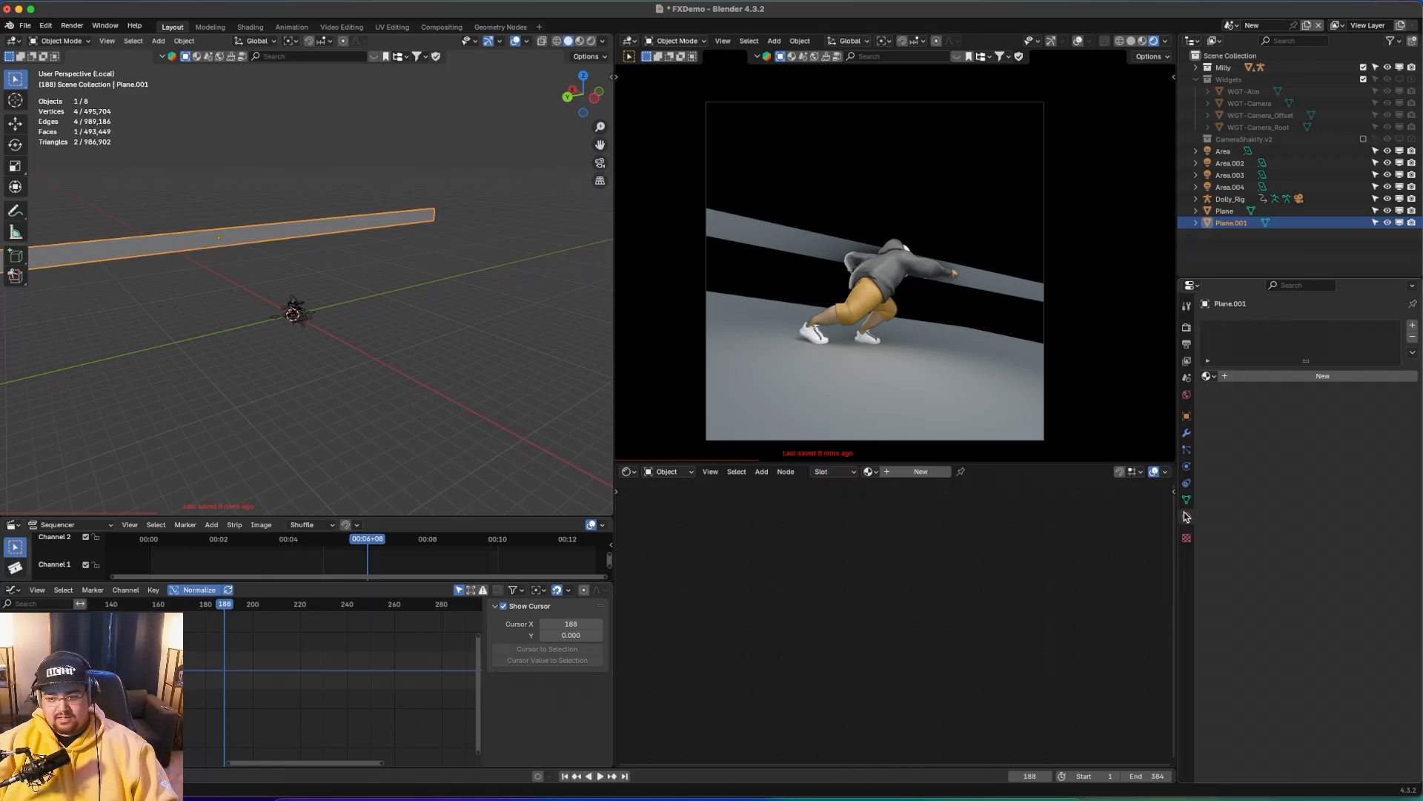
{"action": "left_click", "coordinate": [1290, 376]}
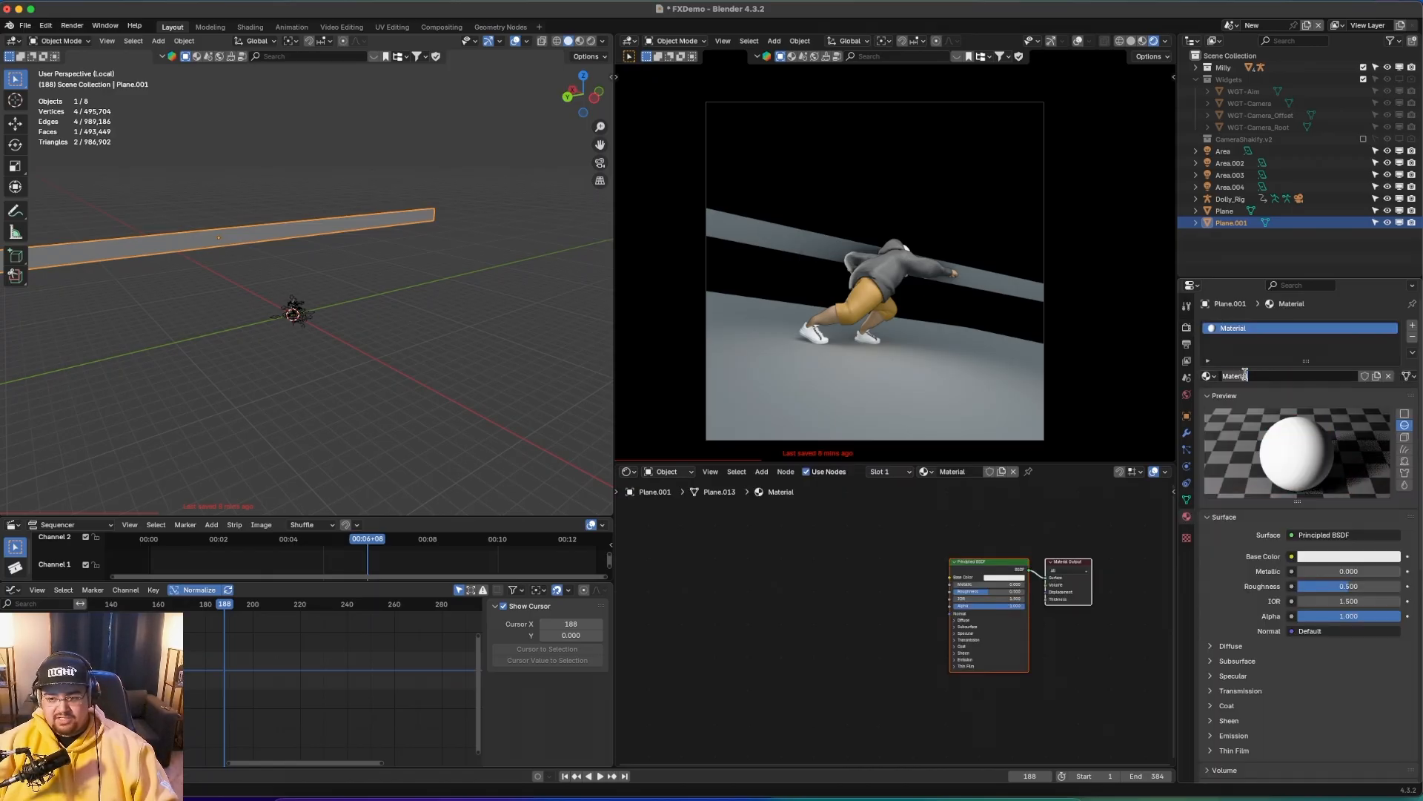
{"action": "left_click", "coordinate": [1344, 535]}
{"action": "left_click", "coordinate": [1323, 459]}
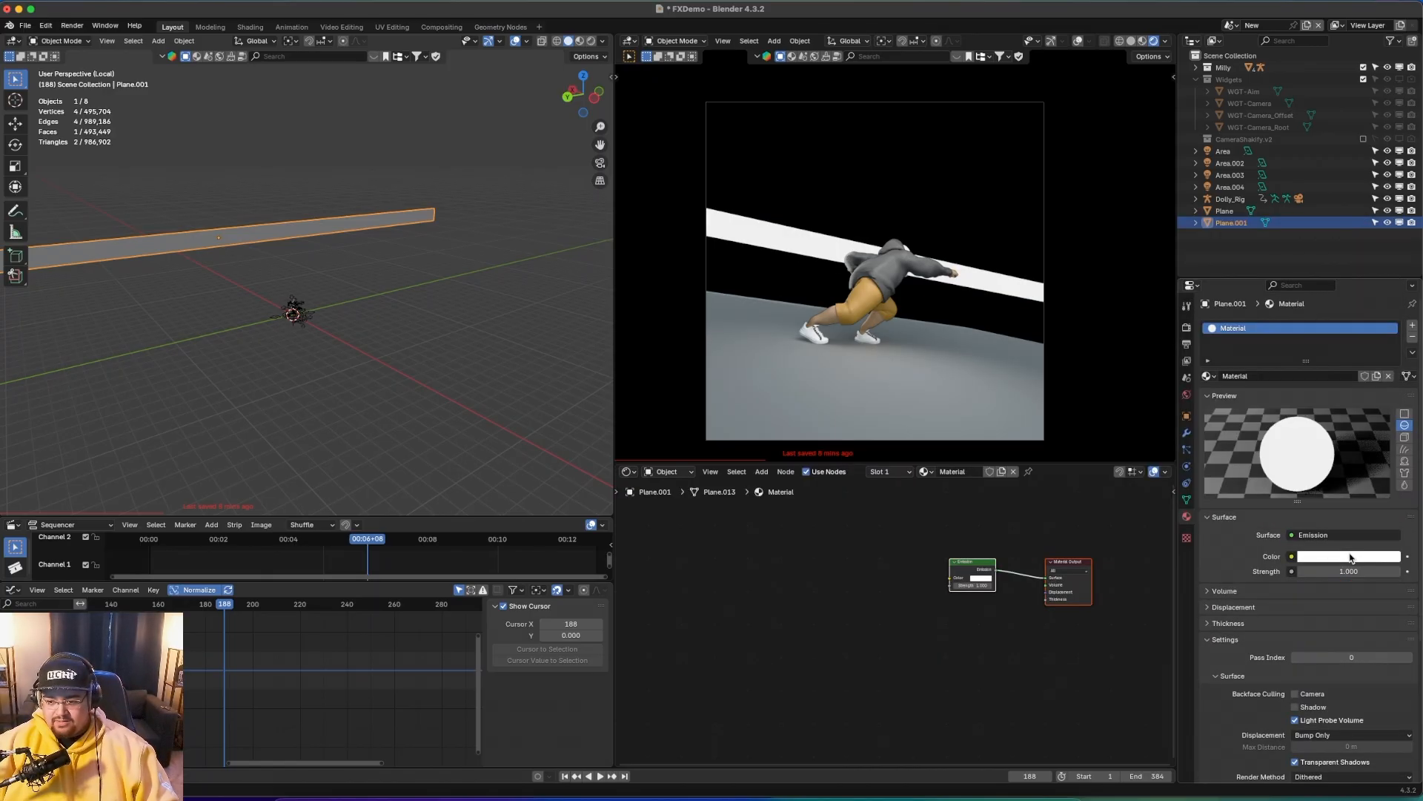
{"action": "left_click", "coordinate": [1351, 558]}
{"action": "left_click_drag", "start_coordinate": [1344, 393], "coordinate": [1334, 455]}
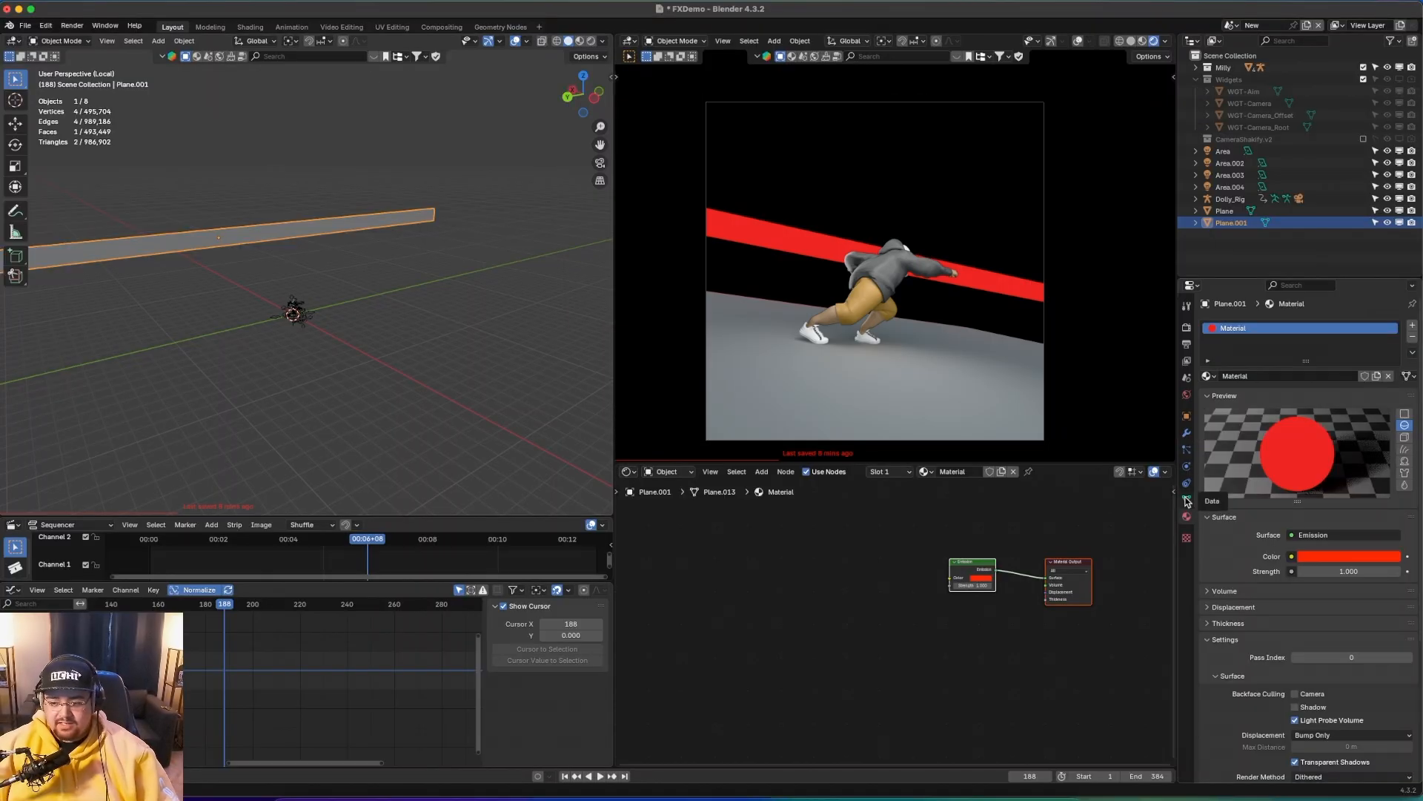
- Add a base shape key and one further shape key to the strip's mesh data
{"action": "left_click", "coordinate": [1187, 502]}
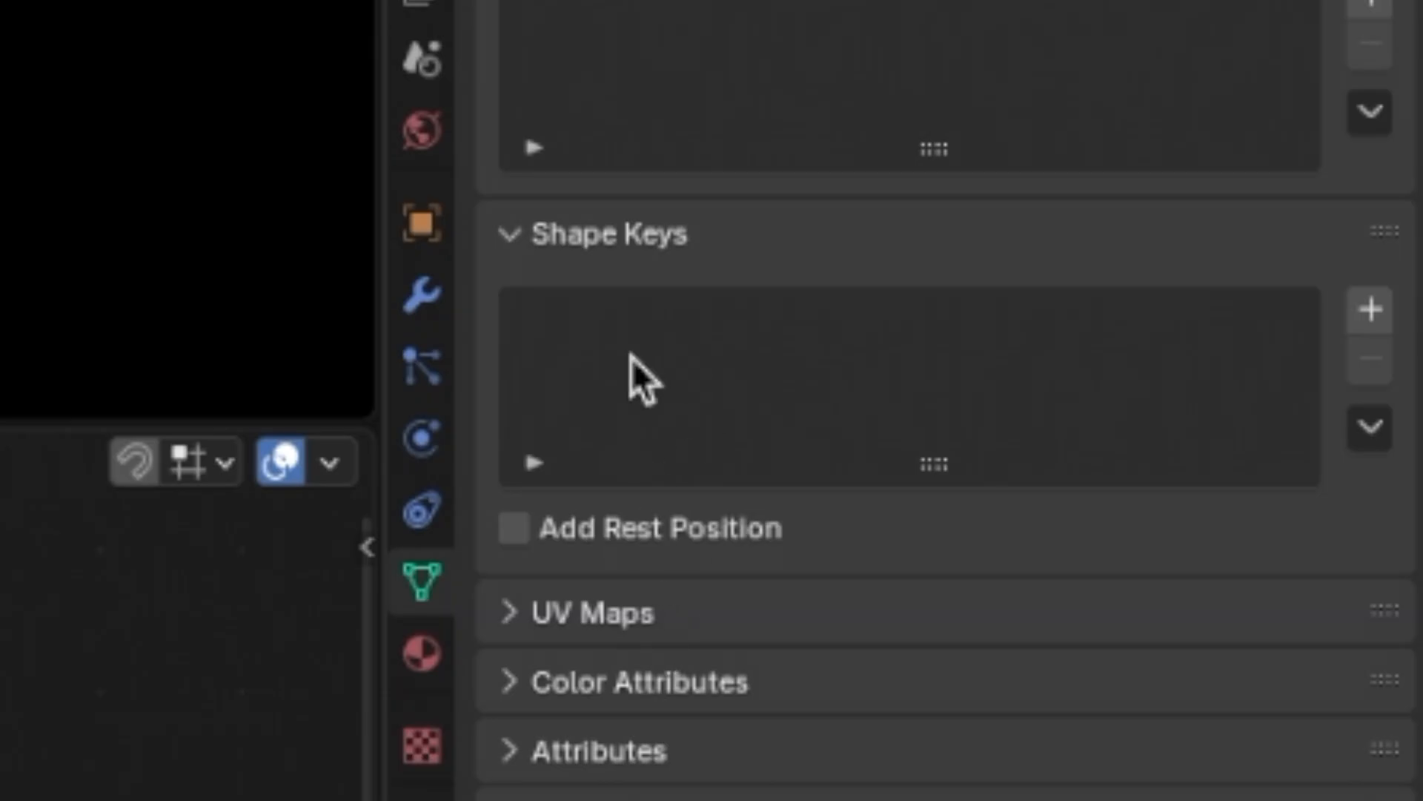
{"action": "left_click", "coordinate": [1371, 315]}
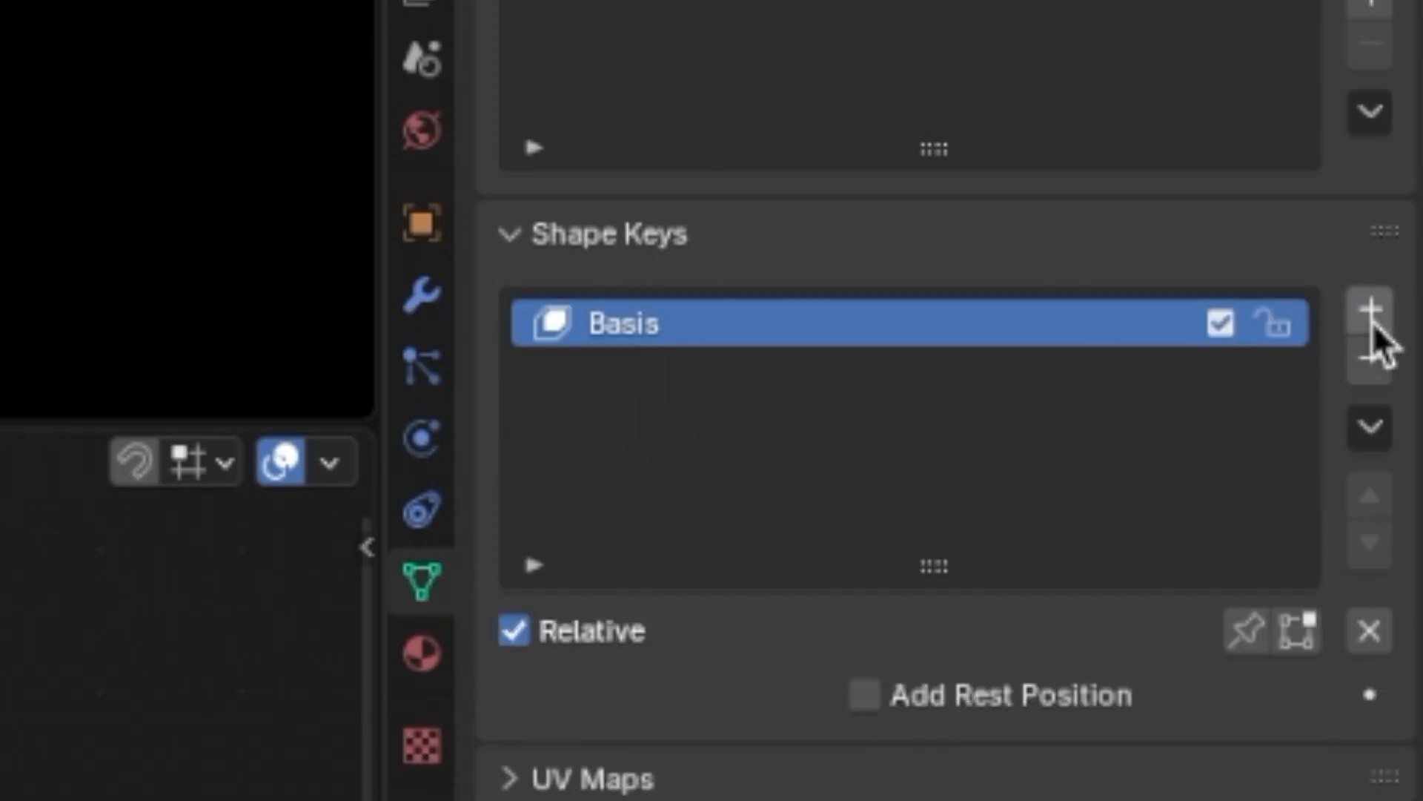
{"action": "left_click", "coordinate": [1371, 315]}
{"action": "left_click", "coordinate": [809, 325]}
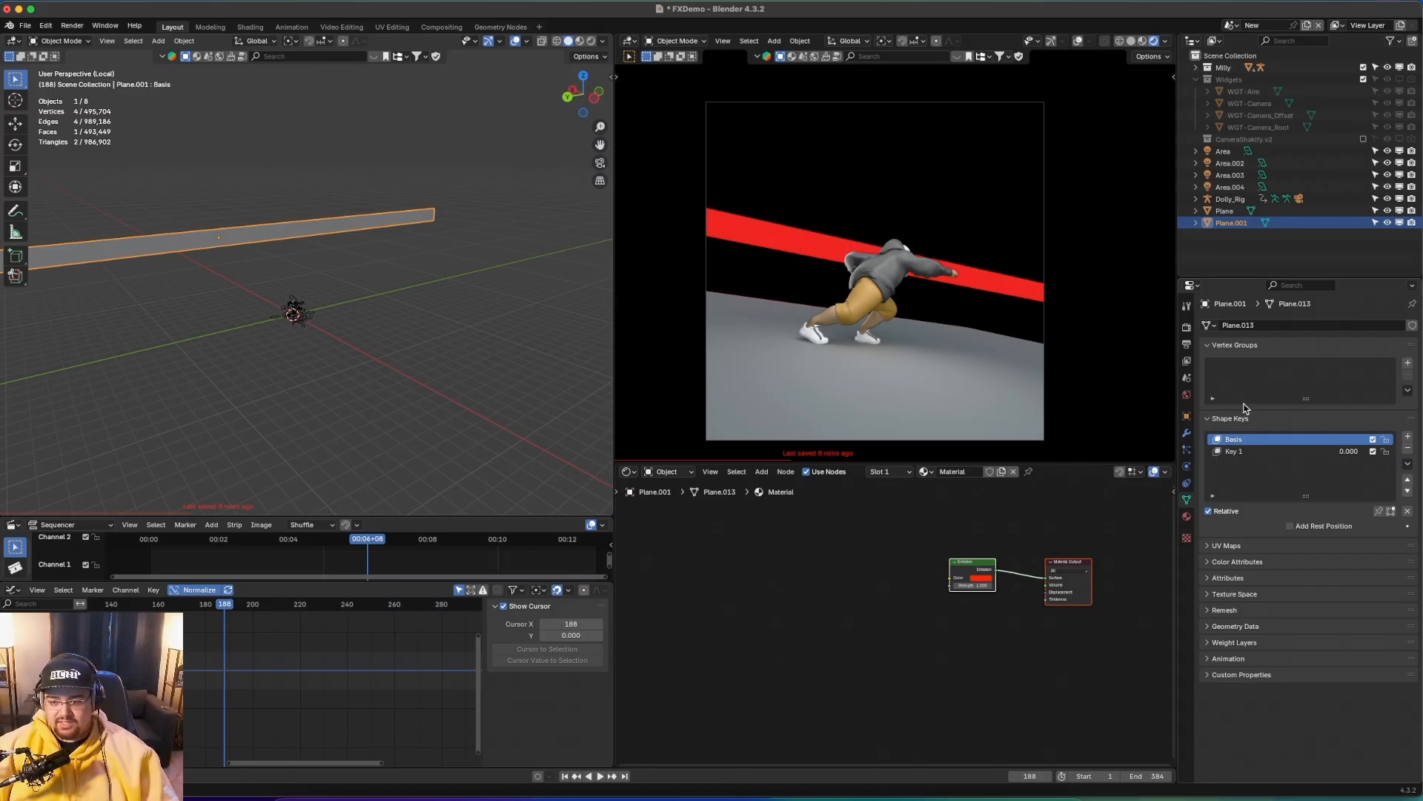
- Flatten the strip's mesh to a Z scale of 0 in the Key 1 shape key and try out the key's value
{"action": "left_click", "coordinate": [1246, 451]}
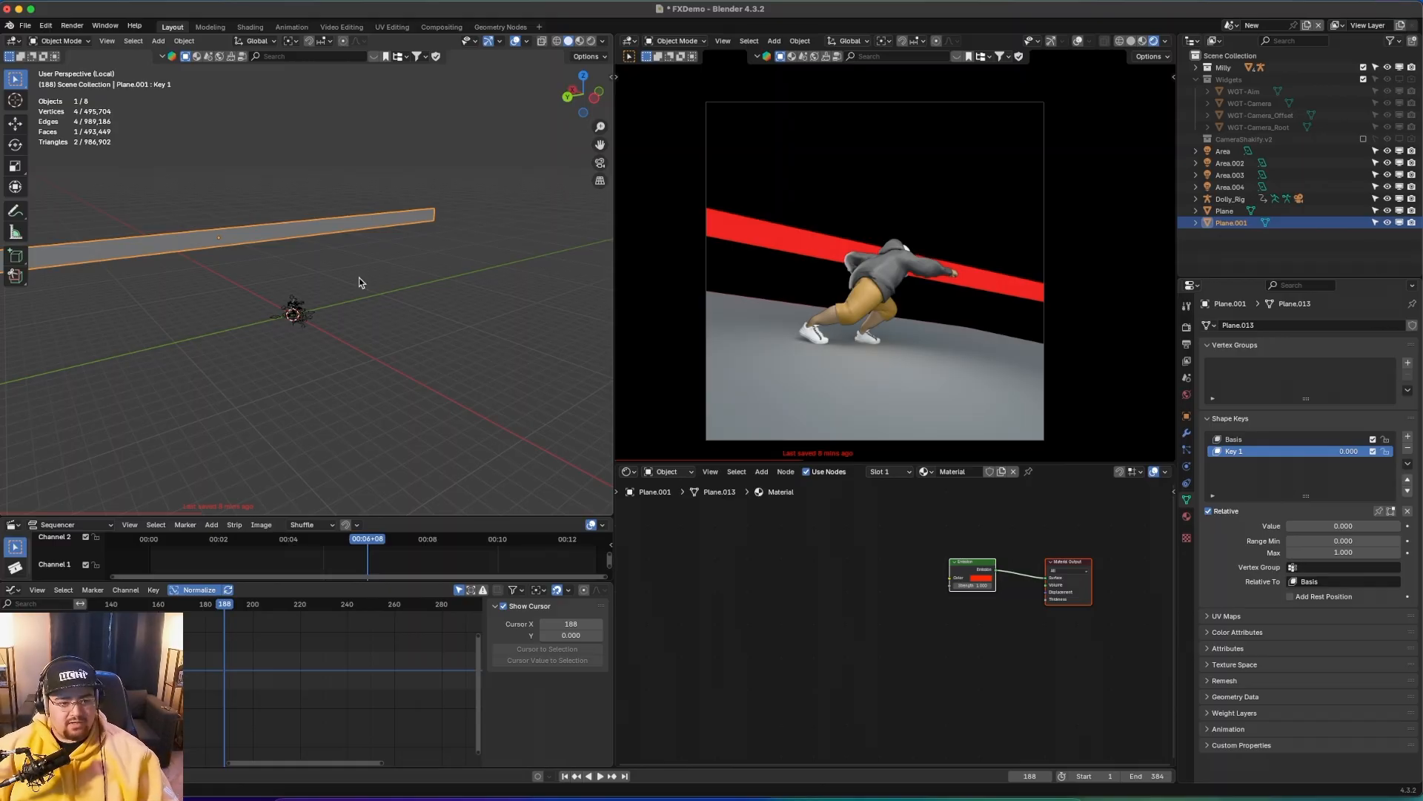
{"action": "key", "text": "Tab"}
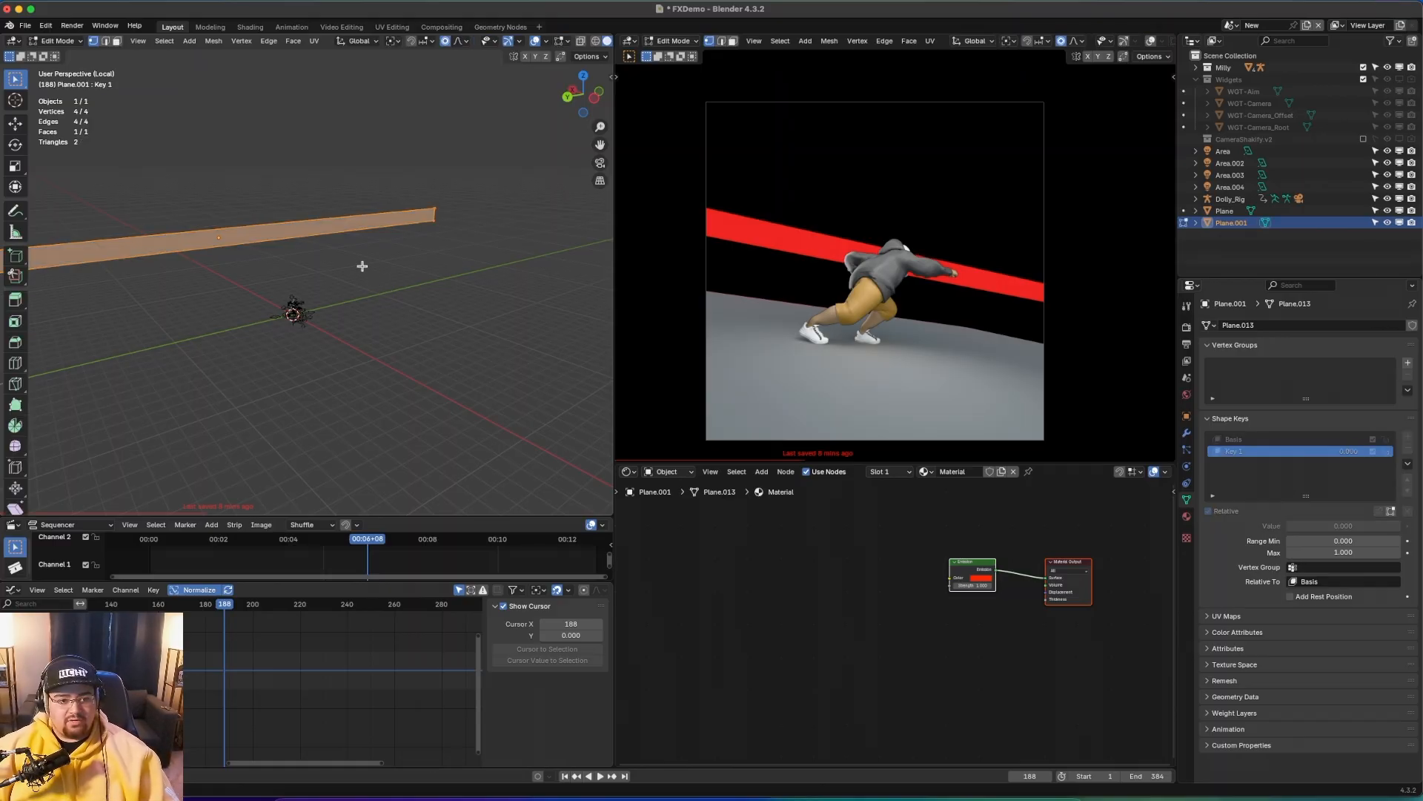
{"action": "key", "text": "s"}
{"action": "key", "text": "z"}
{"action": "left_click", "coordinate": [438, 260]}
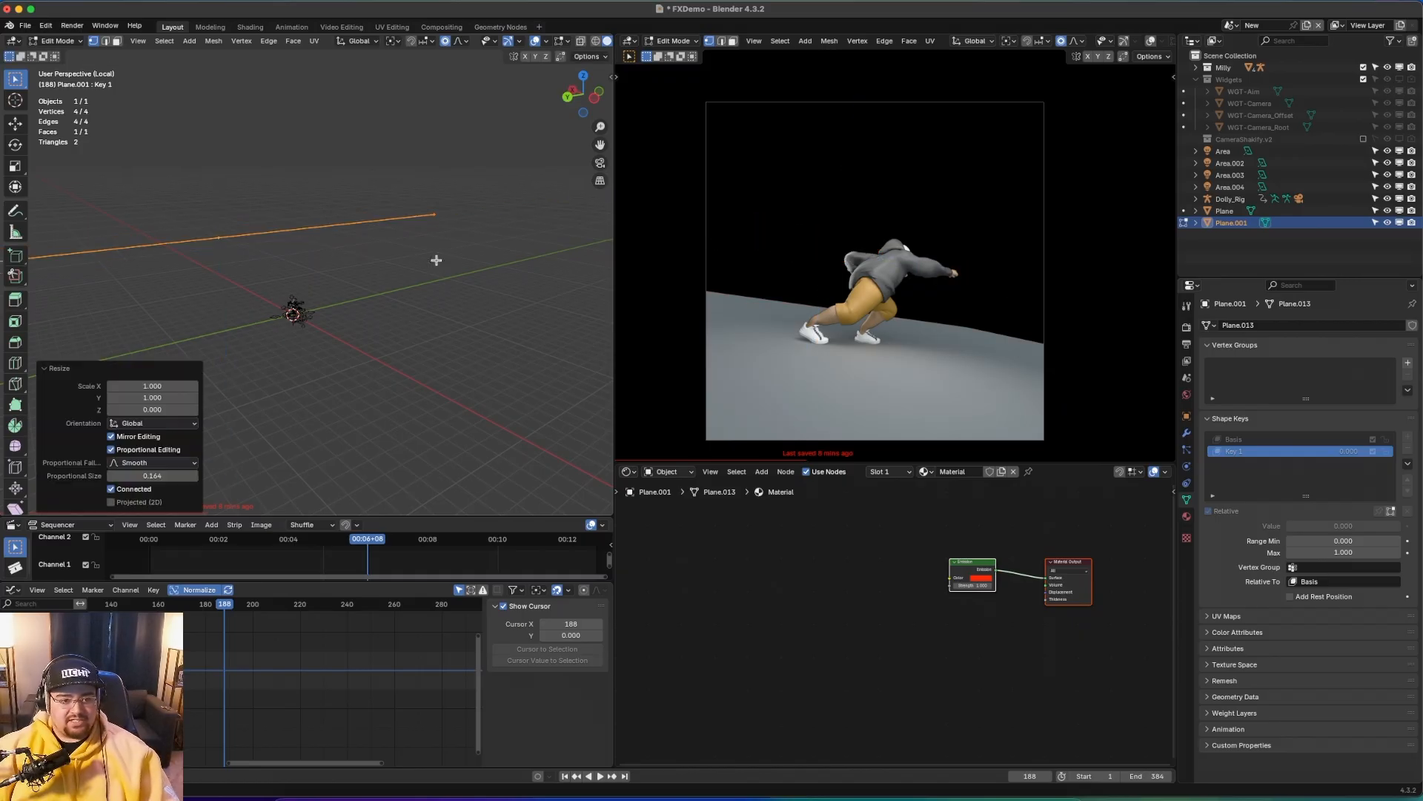
{"action": "key", "text": "Tab"}
{"action": "mouse_move", "coordinate": [1342, 530]}
{"action": "left_mouse_down"}
{"action": "mouse_move", "coordinate": [1405, 530]}
{"action": "mouse_move", "coordinate": [1364, 530]}
{"action": "left_mouse_up"}
{"action": "left_click_drag", "start_coordinate": [1364, 530], "coordinate": [1403, 530]}
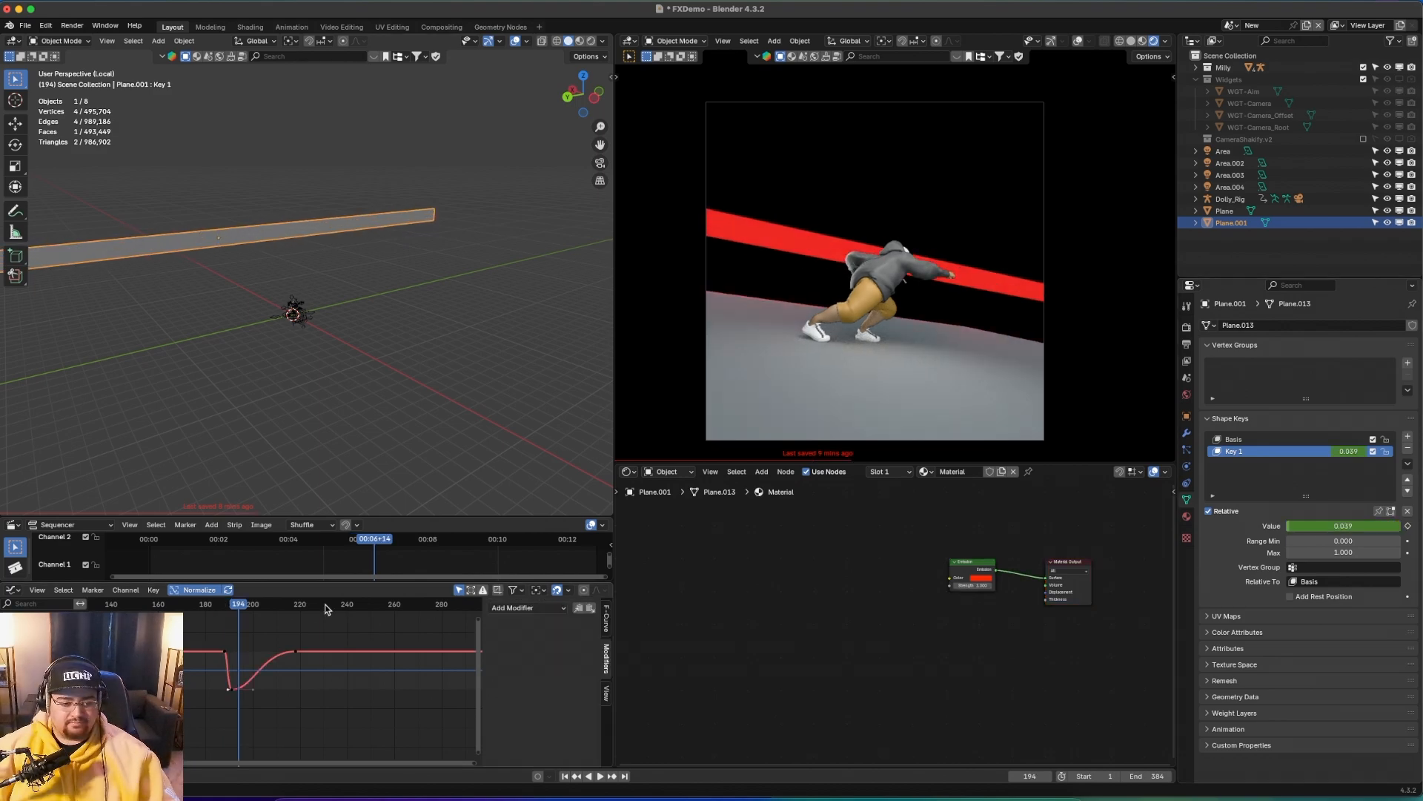
- Play and scrub the animation to review how the red strip flashes open and collapses behind the character
{"action": "key", "text": "space"}
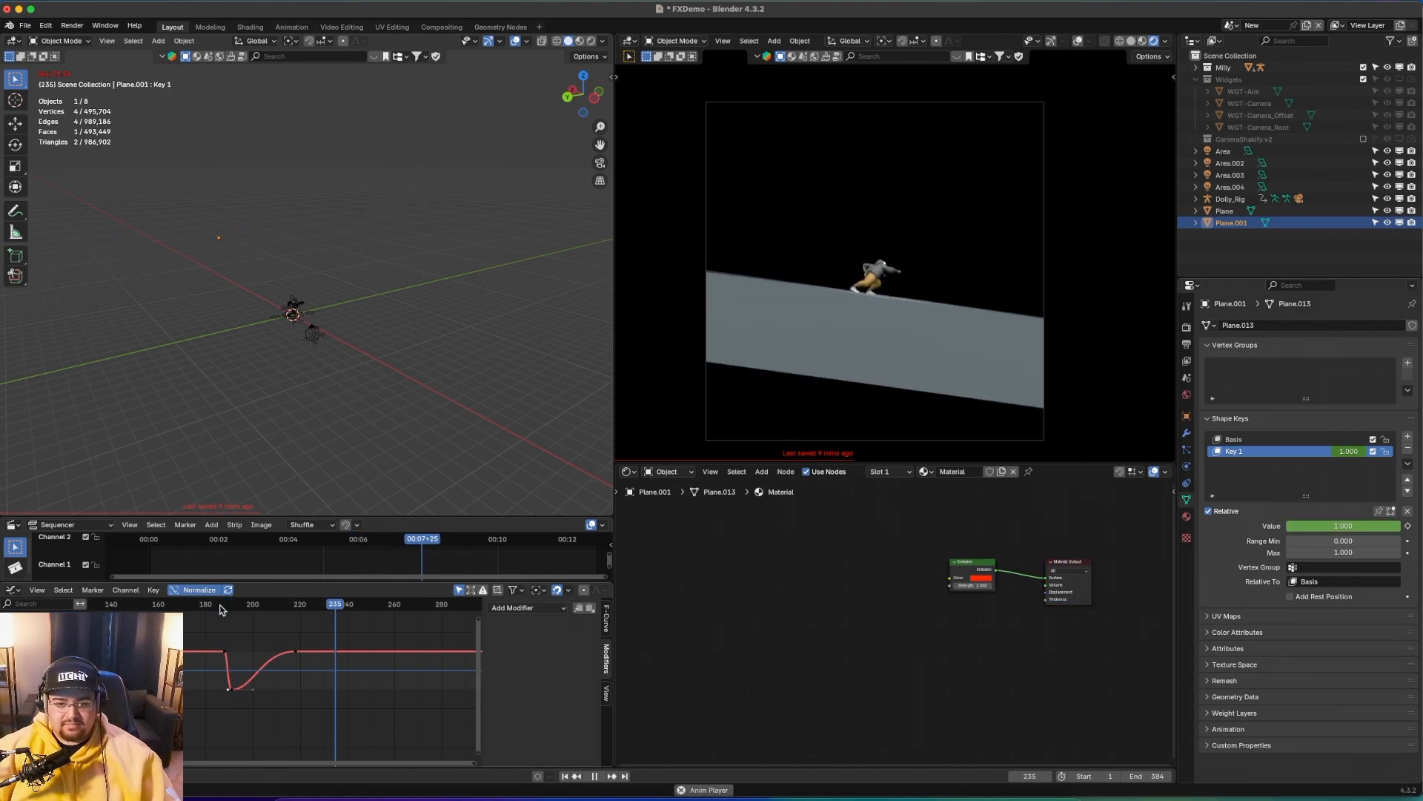
{"action": "key", "text": "space"}
{"action": "left_click_drag", "start_coordinate": [220, 605], "coordinate": [342, 593]}
{"action": "left_click", "coordinate": [245, 613]}
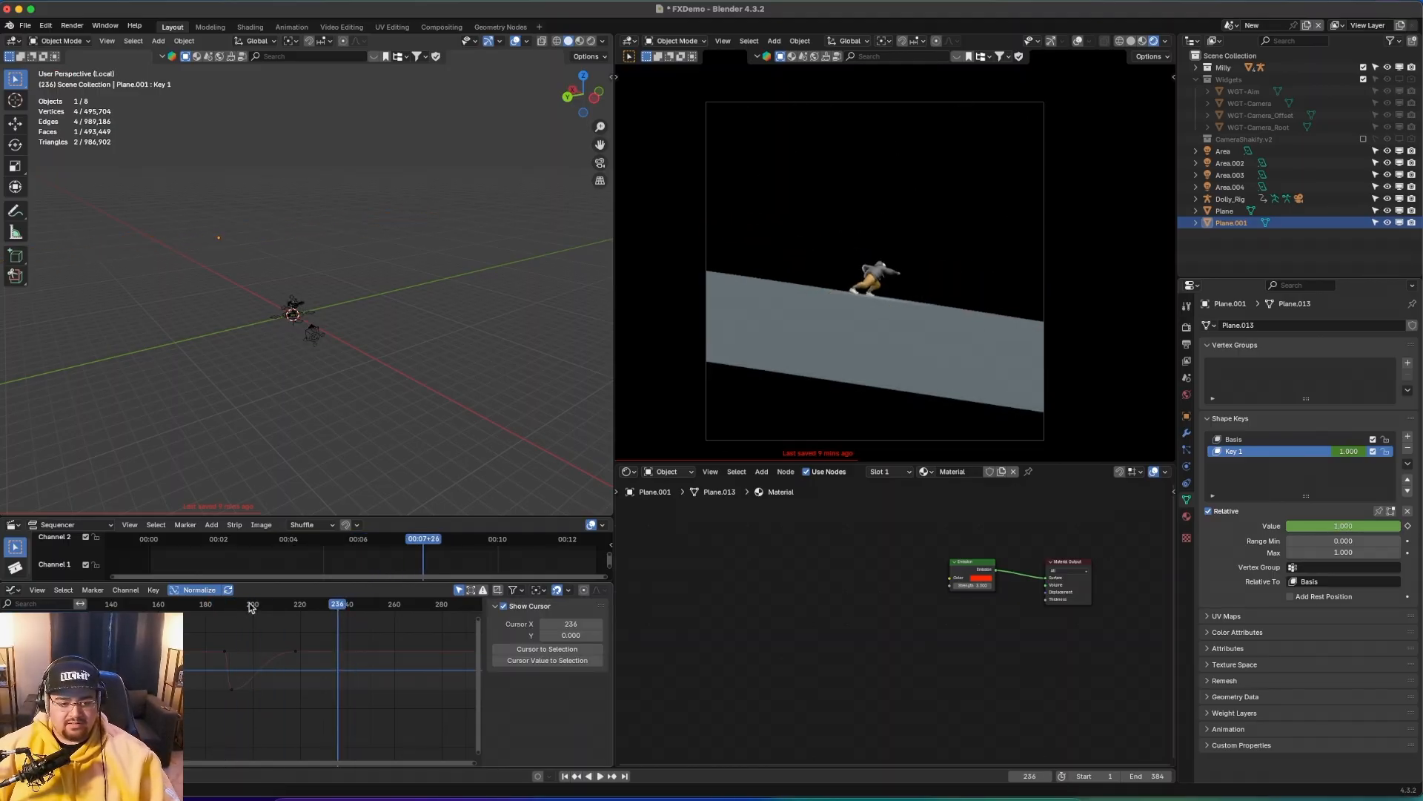
{"action": "left_click_drag", "start_coordinate": [251, 604], "coordinate": [303, 208]}
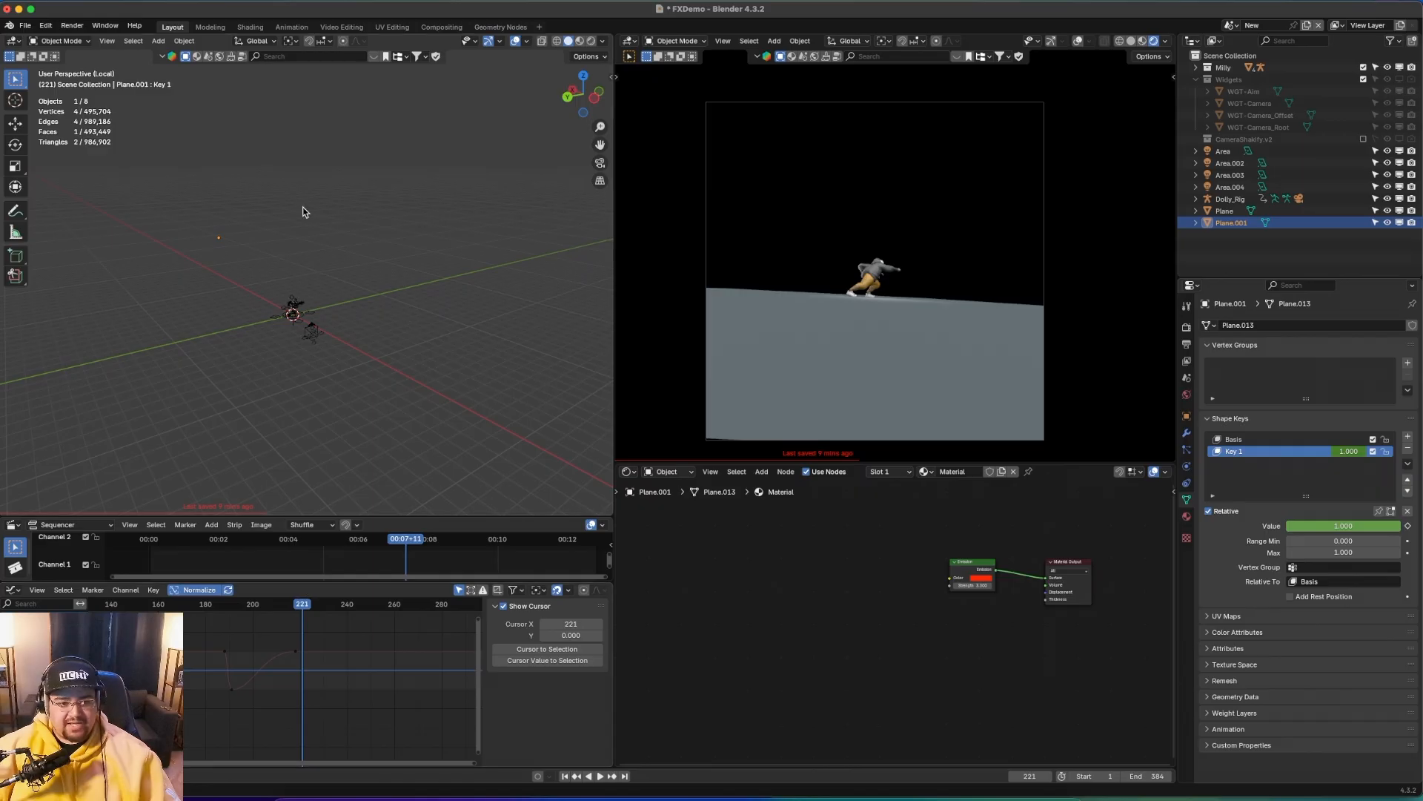
{"action": "left_click", "coordinate": [229, 605]}
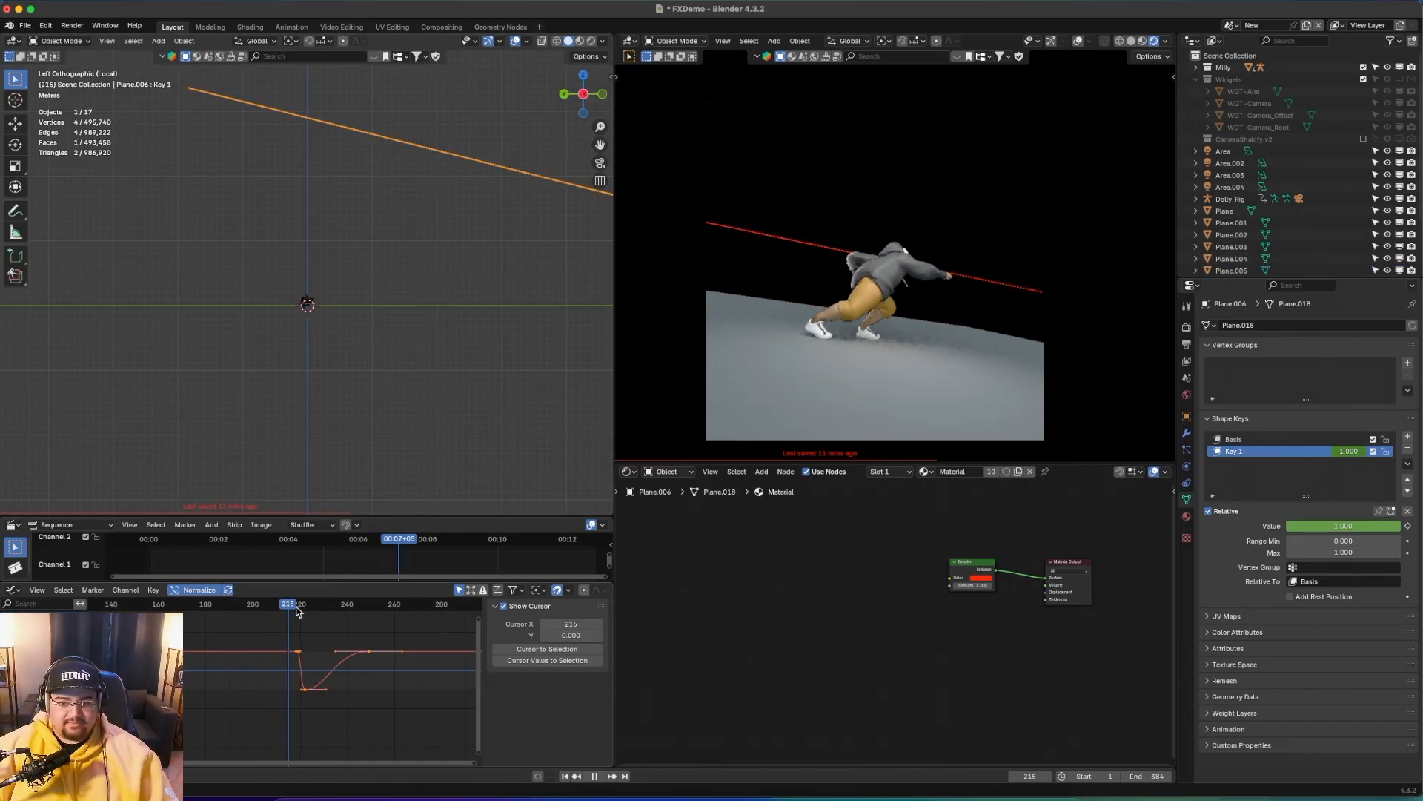
- Set the current frame to 219 and add a circle mesh at the character's position
{"action": "left_click", "coordinate": [313, 605]}
{"action": "left_click_drag", "start_coordinate": [314, 608], "coordinate": [299, 607]}
{"action": "key", "text": "shift+a"}
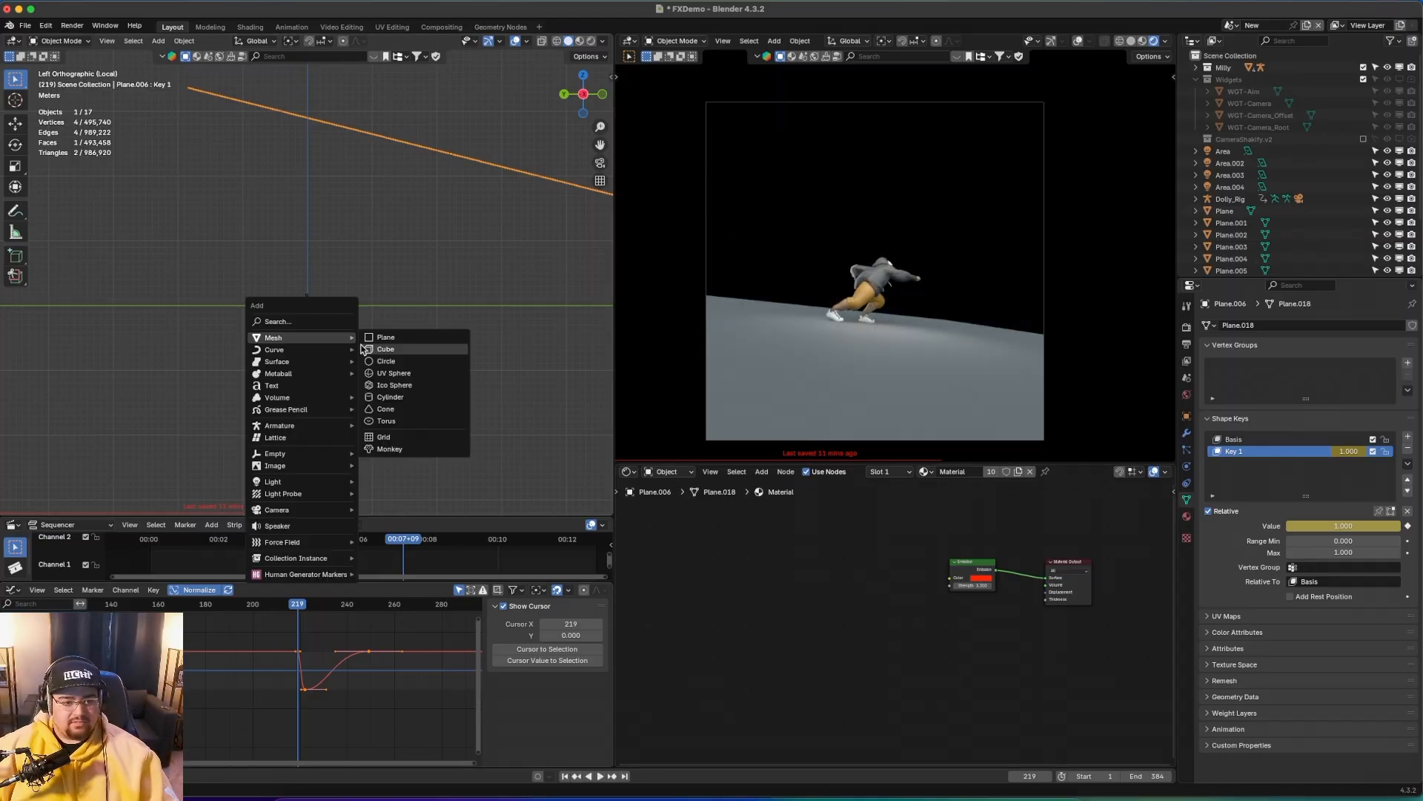
{"action": "middle_click_drag", "start_coordinate": [338, 254], "coordinate": [324, 345]}
{"action": "scroll", "coordinate": [324, 349], "scroll_direction": "up", "scroll_amount": 6}
{"action": "key", "text": "shift+a"}
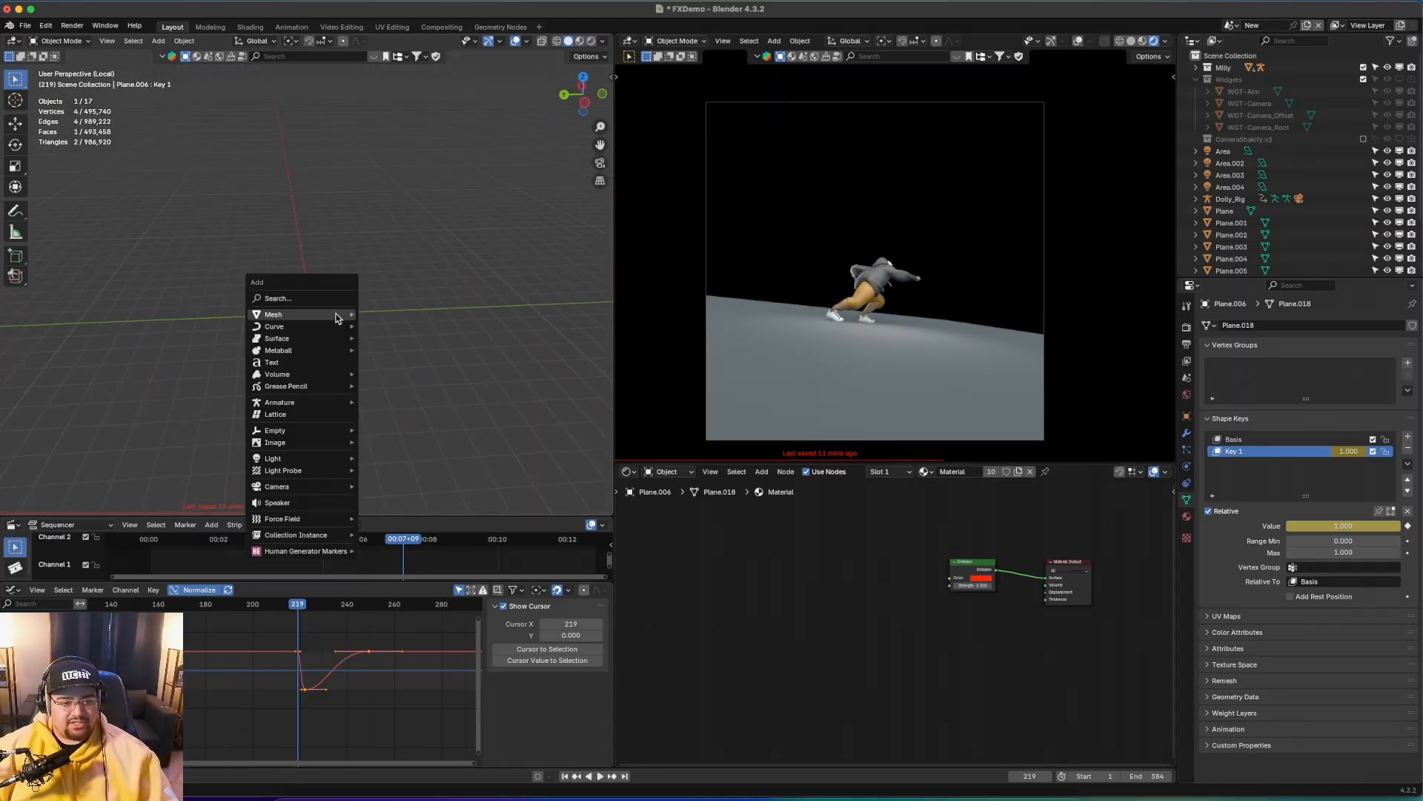
{"action": "mouse_move", "coordinate": [334, 317]}
{"action": "left_click", "coordinate": [378, 338]}
- Enlarge the circle around the character and extrude its edge with scaling to form a flat ring
{"action": "key", "text": "s"}
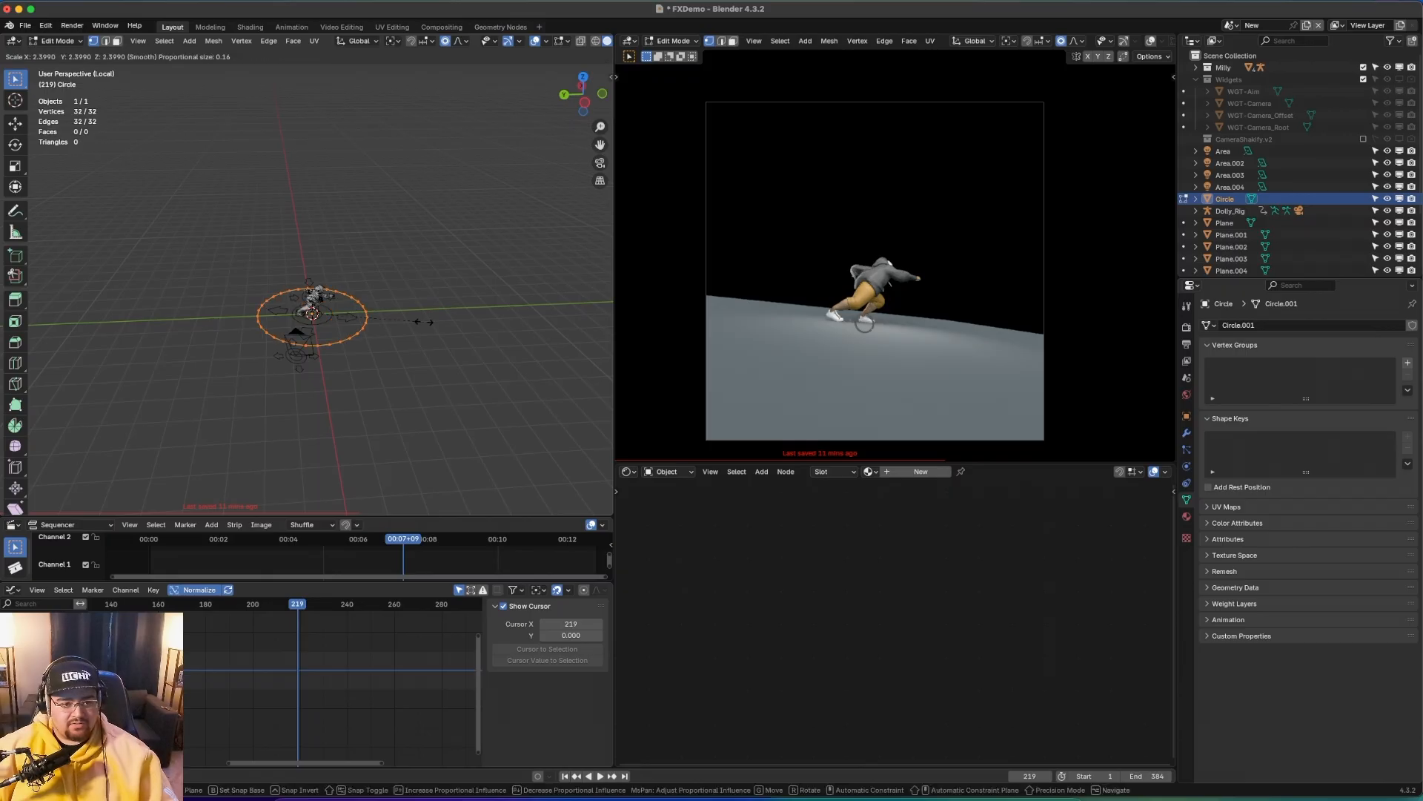
{"action": "left_click", "coordinate": [348, 320]}
{"action": "key", "text": "e"}
{"action": "key", "text": "s"}
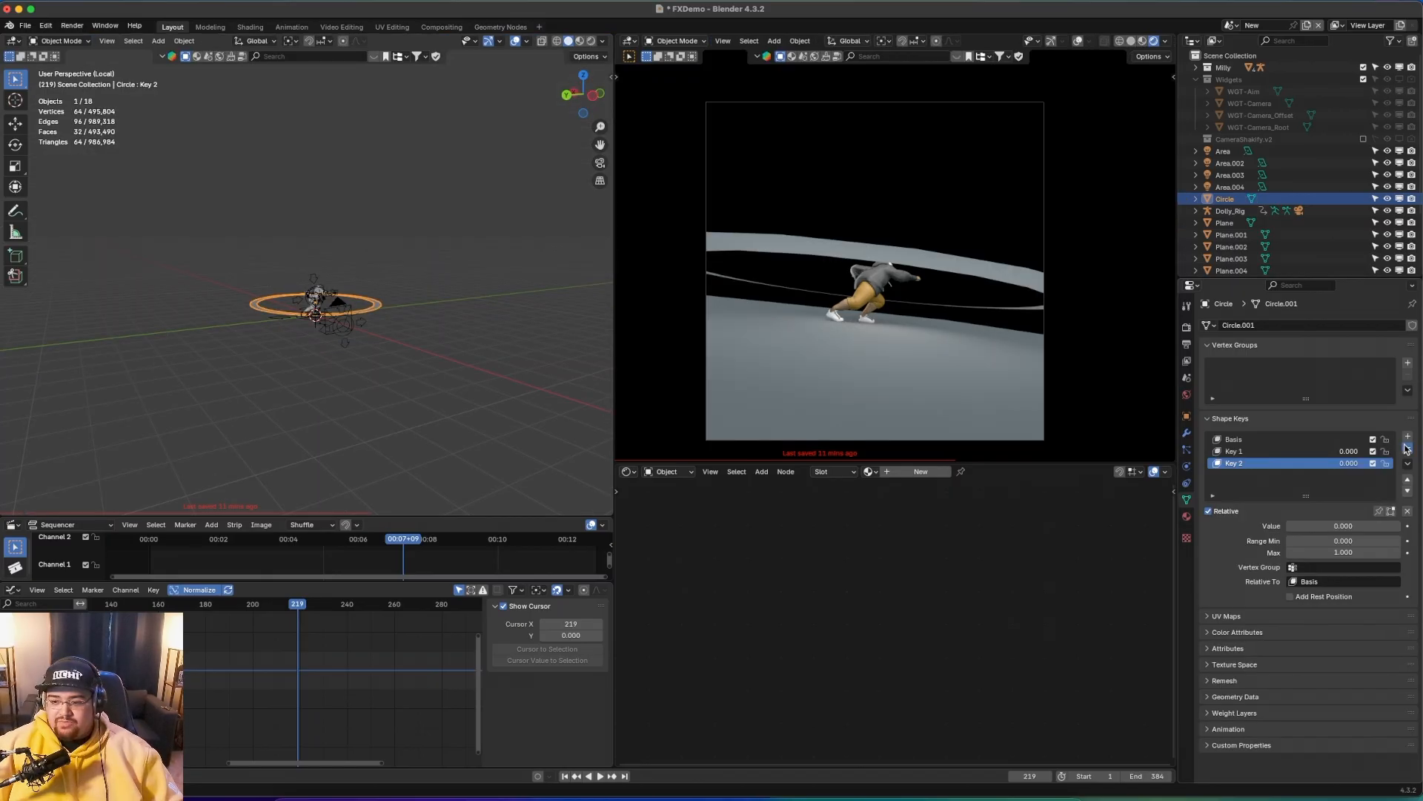
- Remove all of the ring's shape keys, add a base key and two further keys again, and select the base key
{"action": "left_click", "coordinate": [1408, 449]}
{"action": "left_click", "coordinate": [1408, 449]}
{"action": "left_click", "coordinate": [1408, 450]}
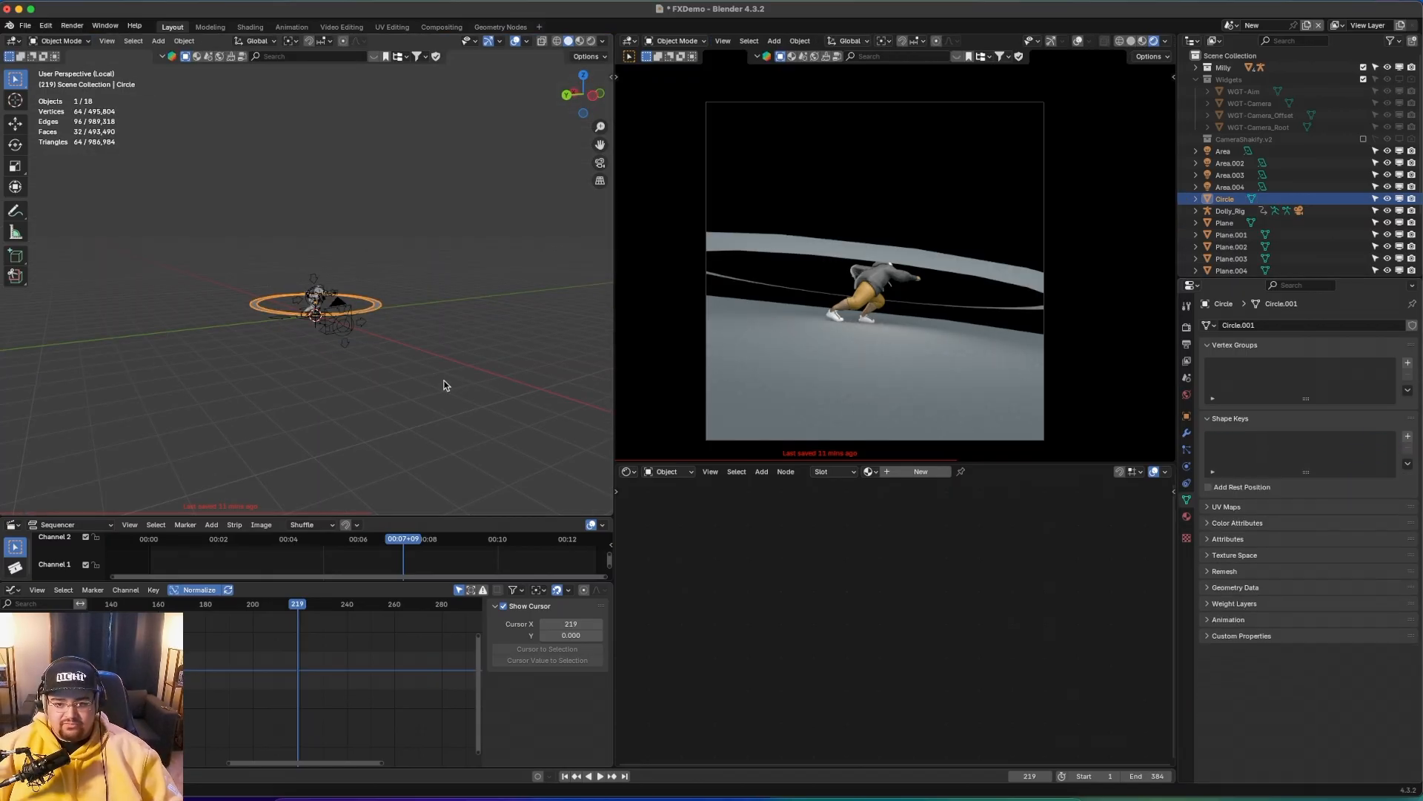
{"action": "left_click", "coordinate": [1408, 436]}
{"action": "left_click", "coordinate": [1408, 436]}
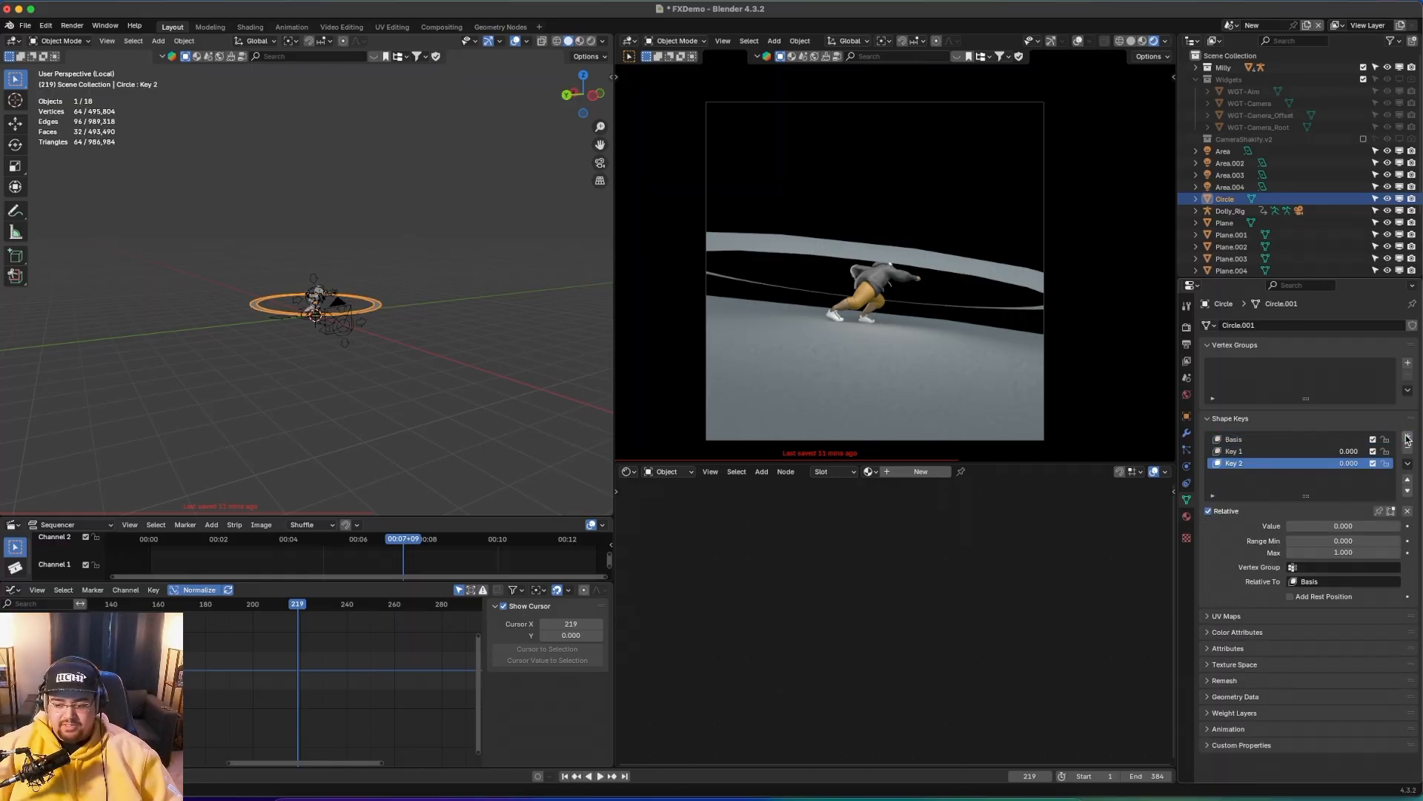
{"action": "left_click", "coordinate": [1408, 436]}
{"action": "left_click", "coordinate": [1252, 439]}
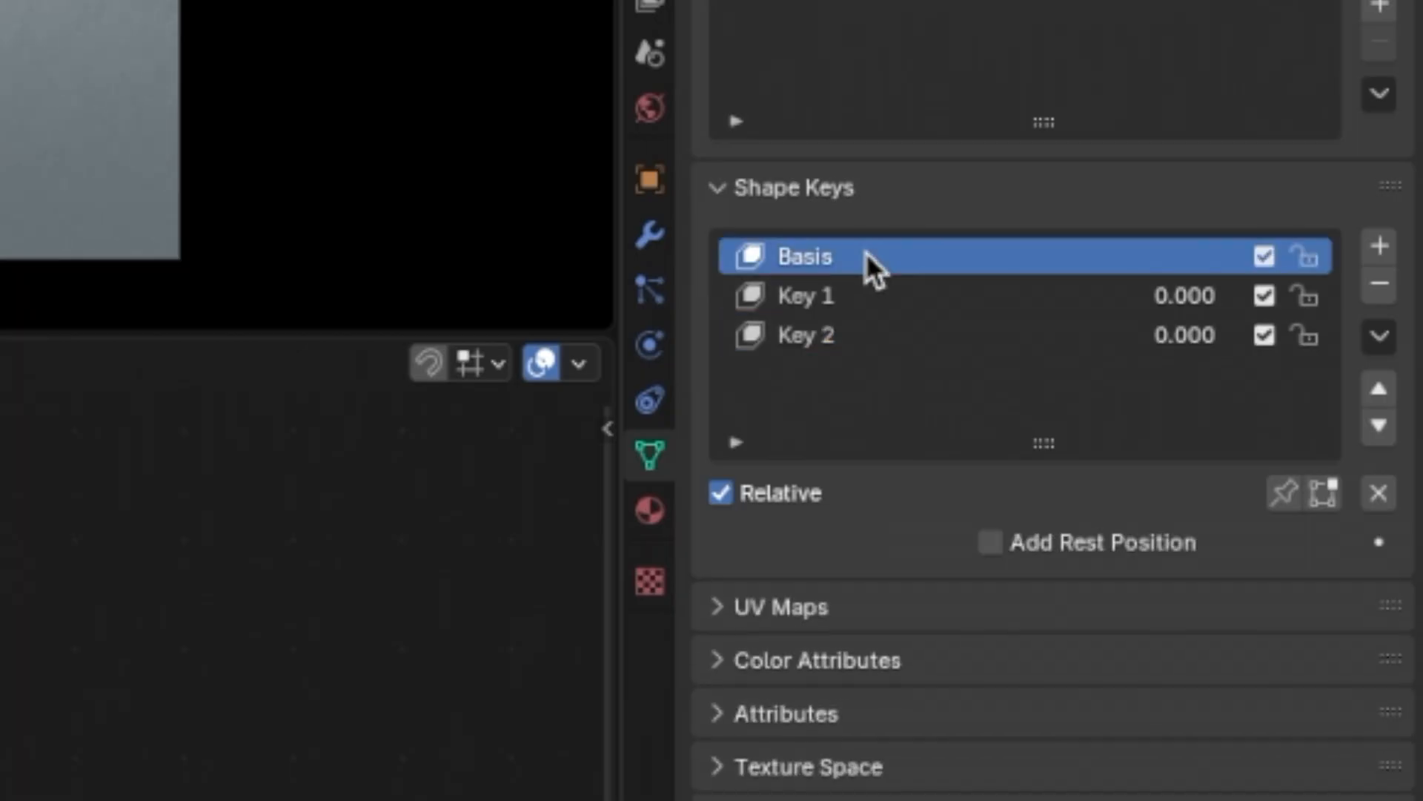
- Switch the ring's shape keys from relative to absolute so they are driven by evaluation time
{"action": "left_click", "coordinate": [860, 299]}
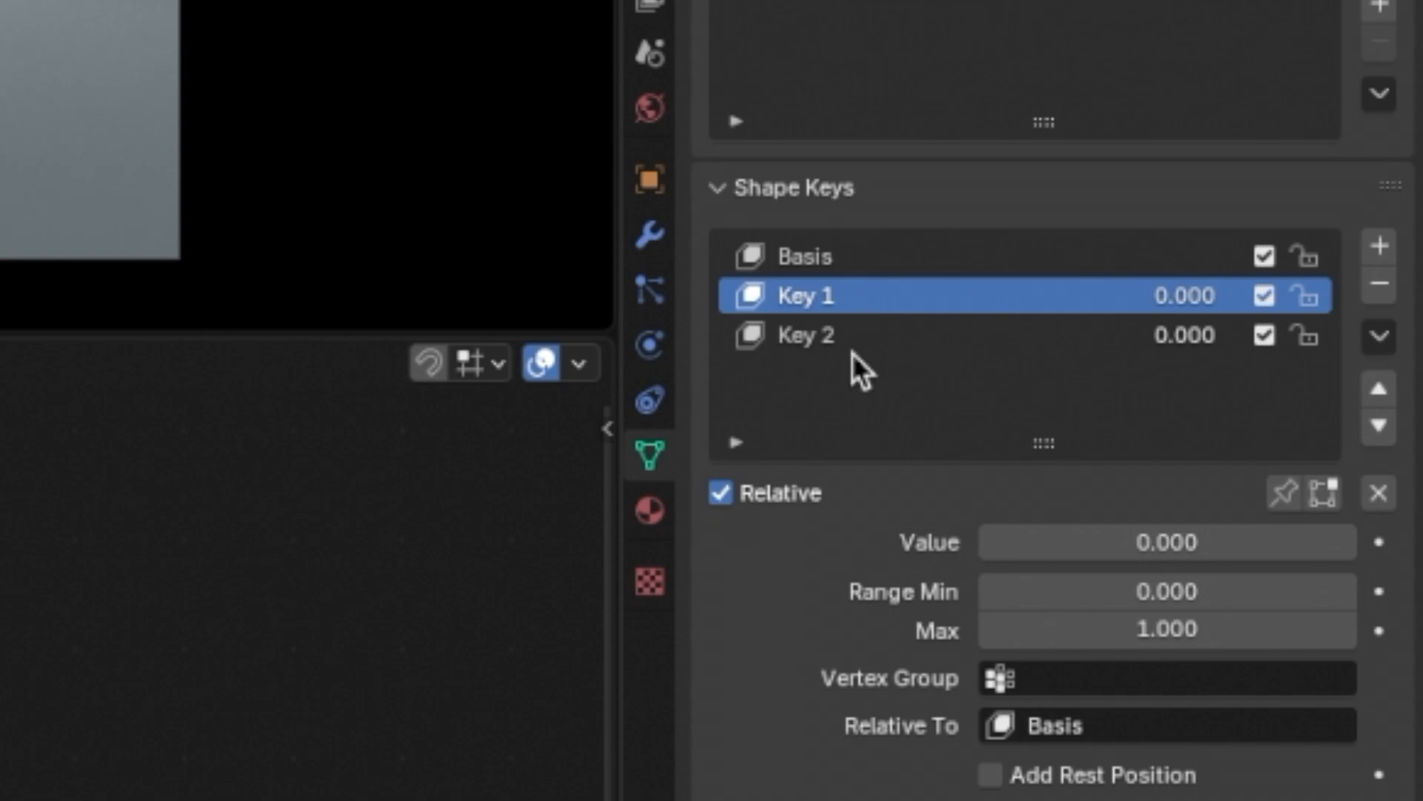
{"action": "left_click", "coordinate": [852, 337]}
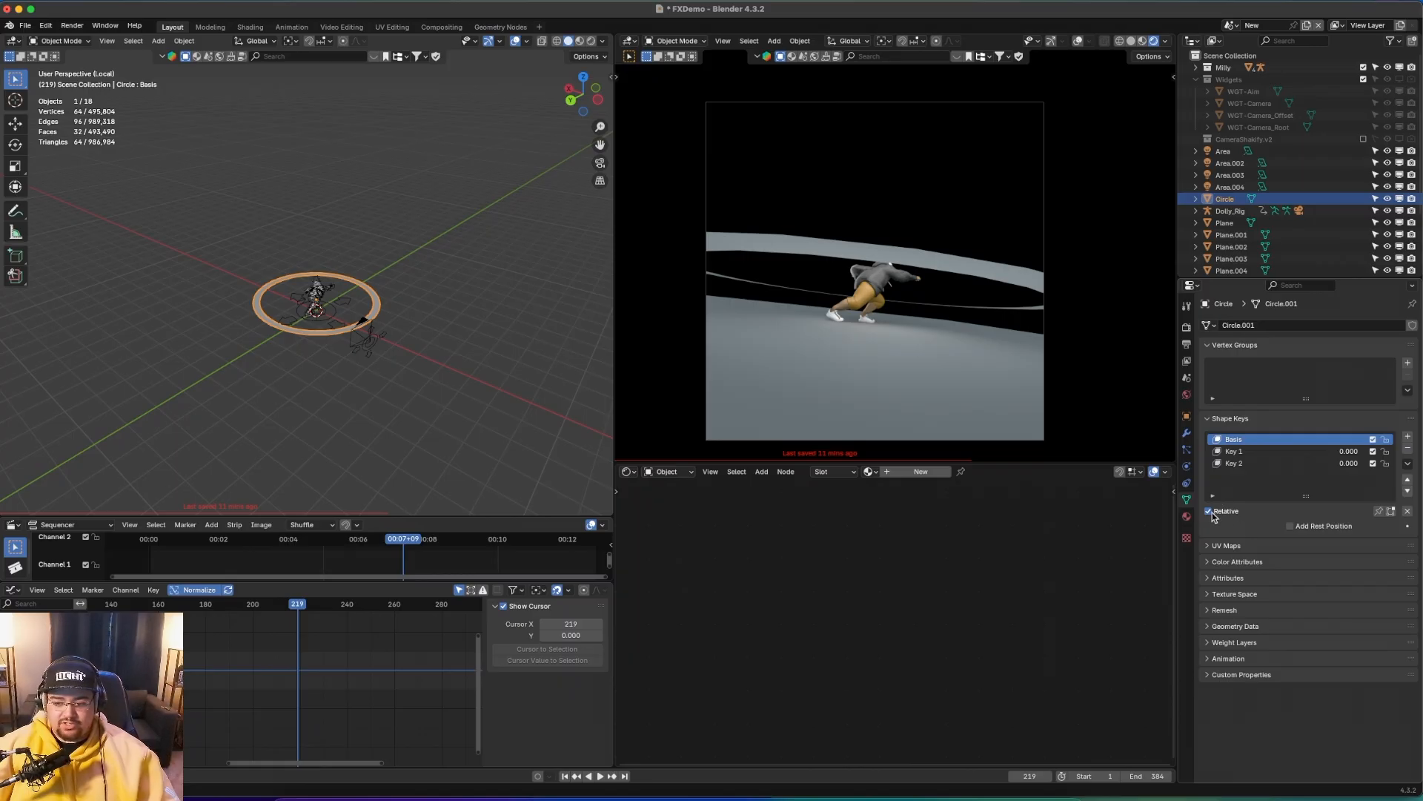
{"action": "left_click", "coordinate": [1210, 512]}
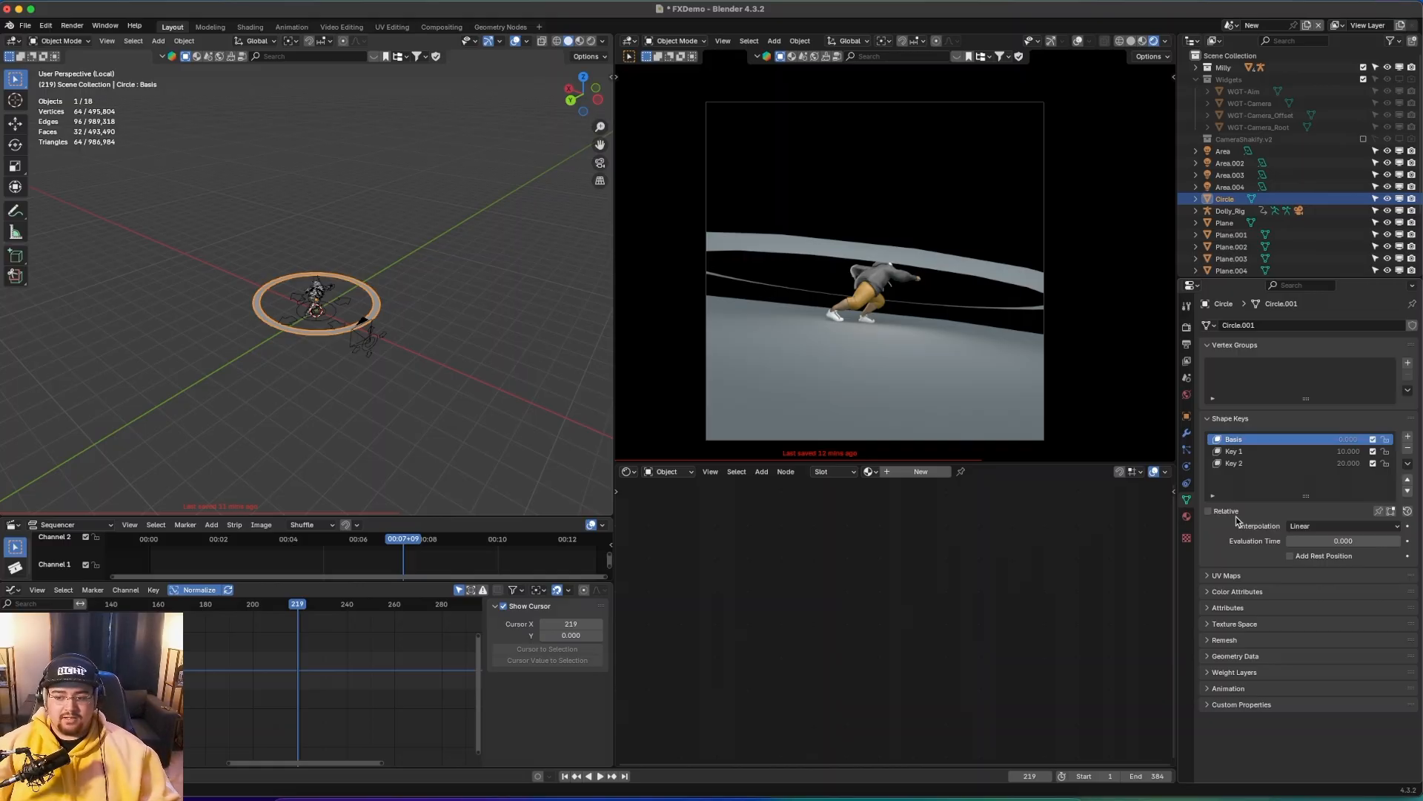
{"action": "left_click_drag", "start_coordinate": [1327, 538], "coordinate": [1357, 539]}
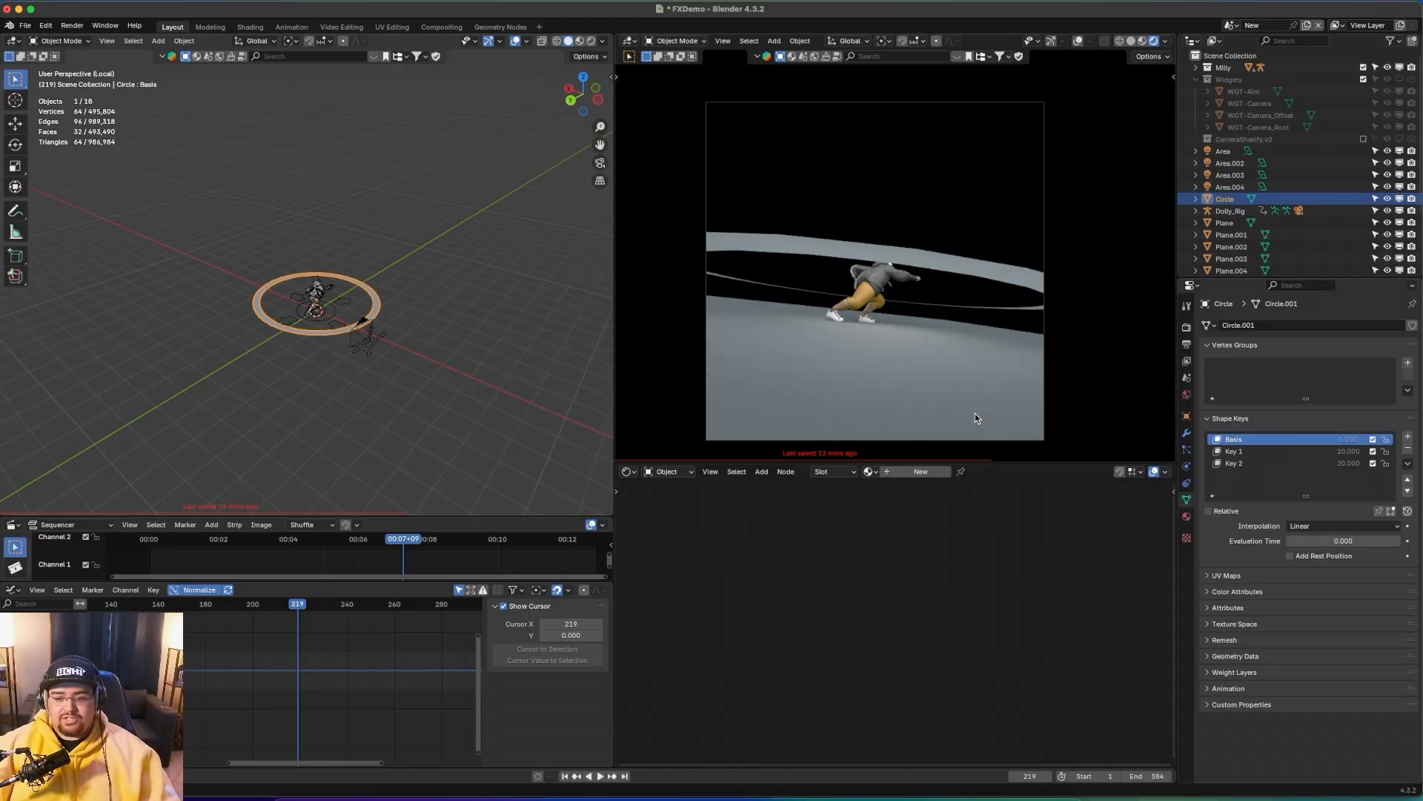
- Edit the ring's Key 2 shape by scaling the whole ring up around the character
{"action": "left_click", "coordinate": [1262, 464]}
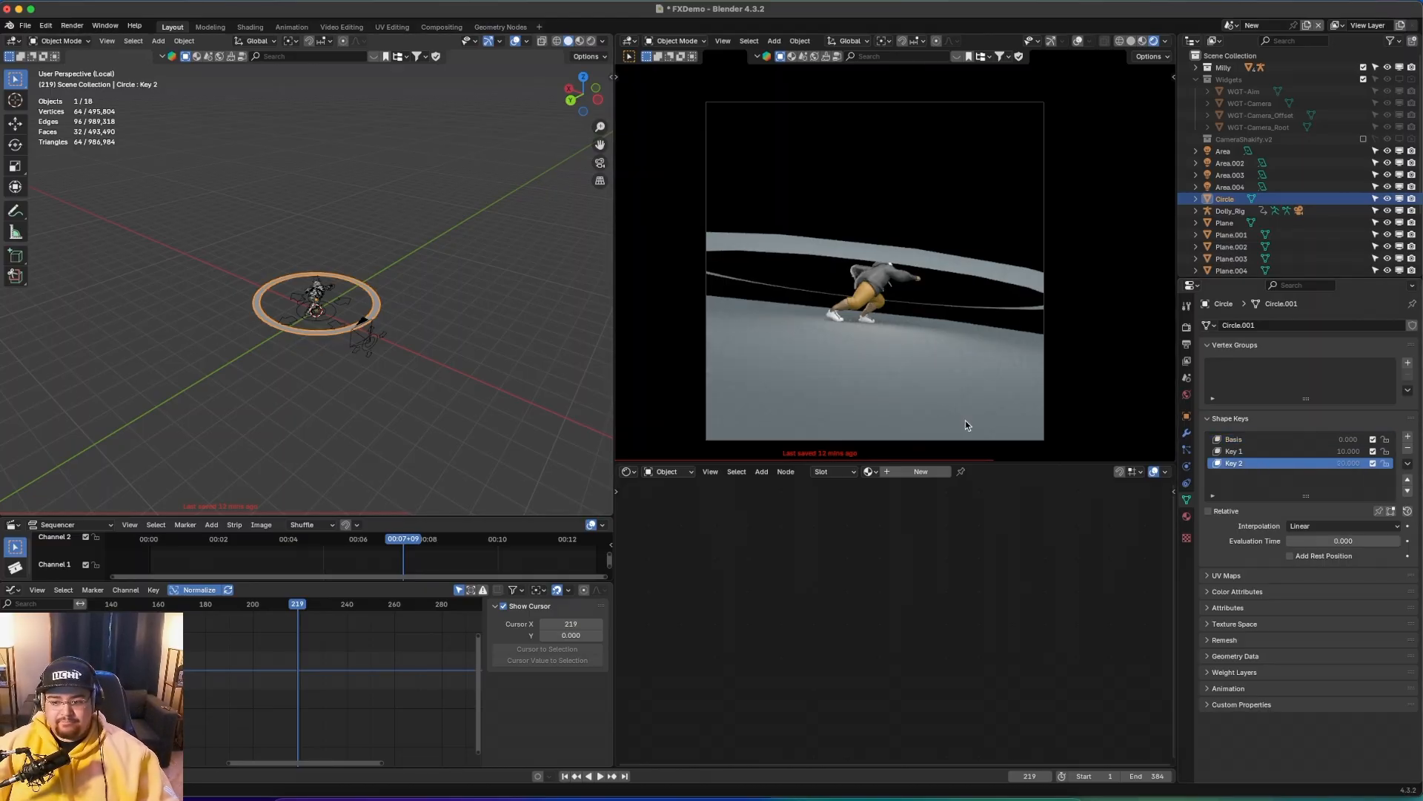
{"action": "key", "text": "Tab"}
{"action": "key", "text": "s"}
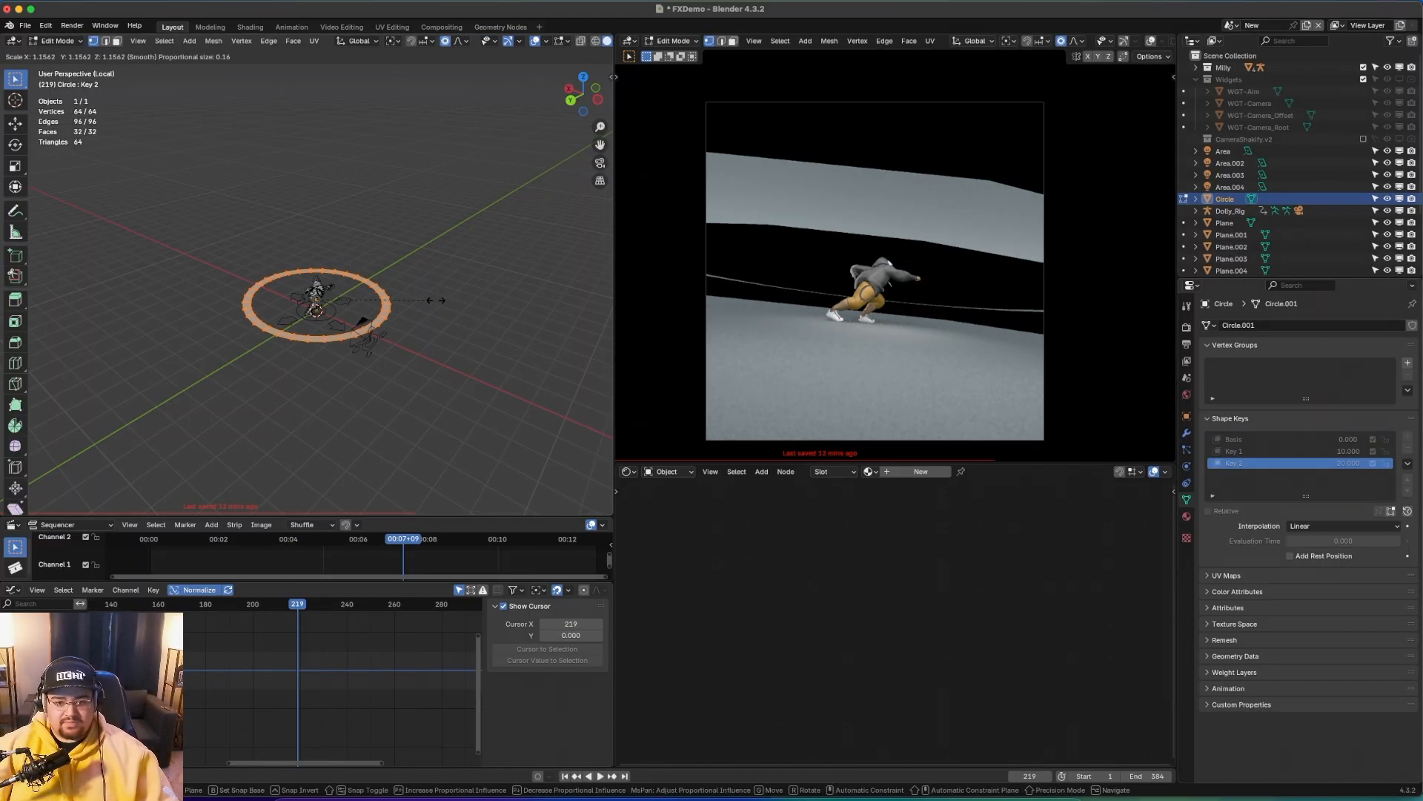
{"action": "left_click", "coordinate": [445, 302]}
- Scale the inner edge loop of the Key 2 ring outward by about 1.117 to meet the outer edge
{"action": "left_click", "coordinate": [399, 315], "text": "alt"}
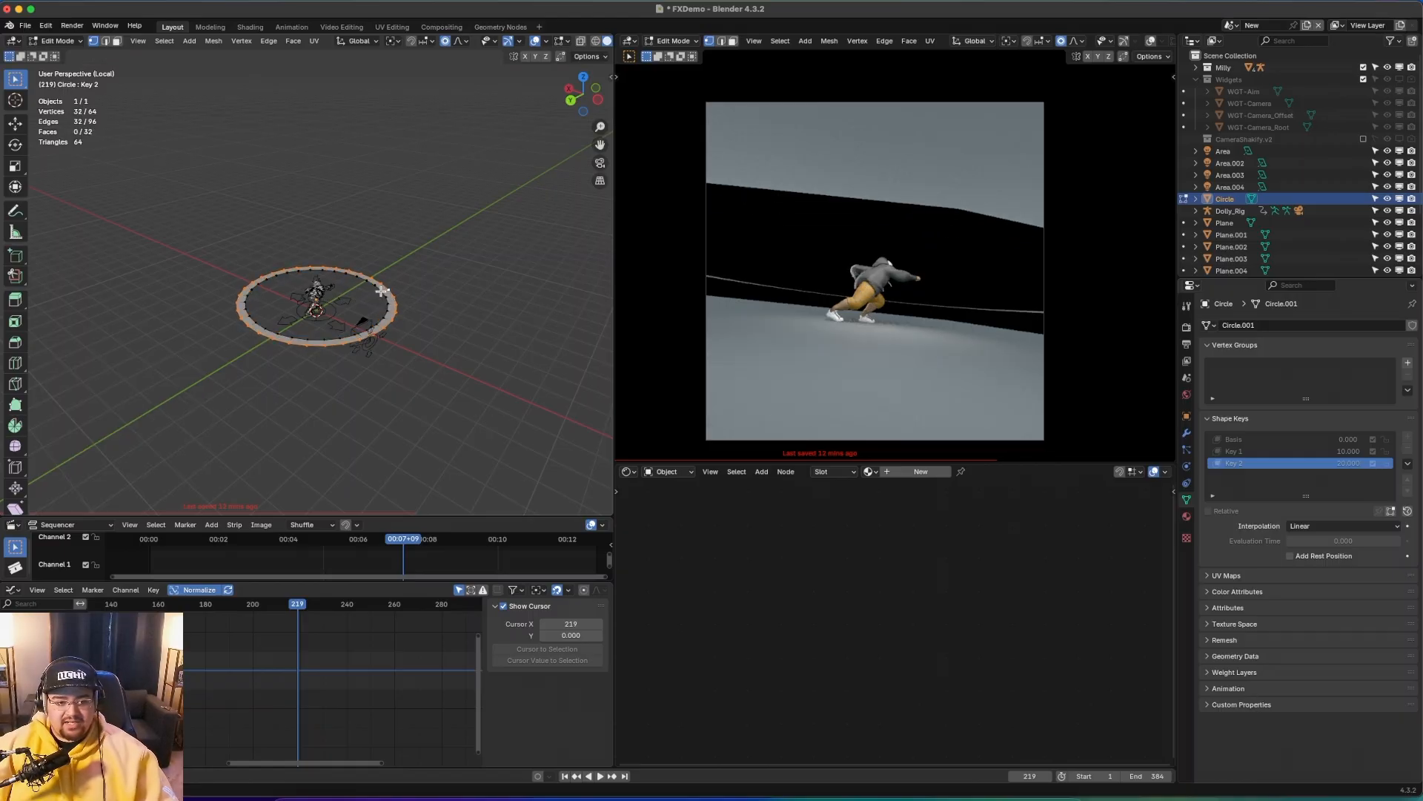
{"action": "key", "text": "KP_7"}
{"action": "scroll", "coordinate": [381, 286], "scroll_direction": "up", "scroll_amount": 8}
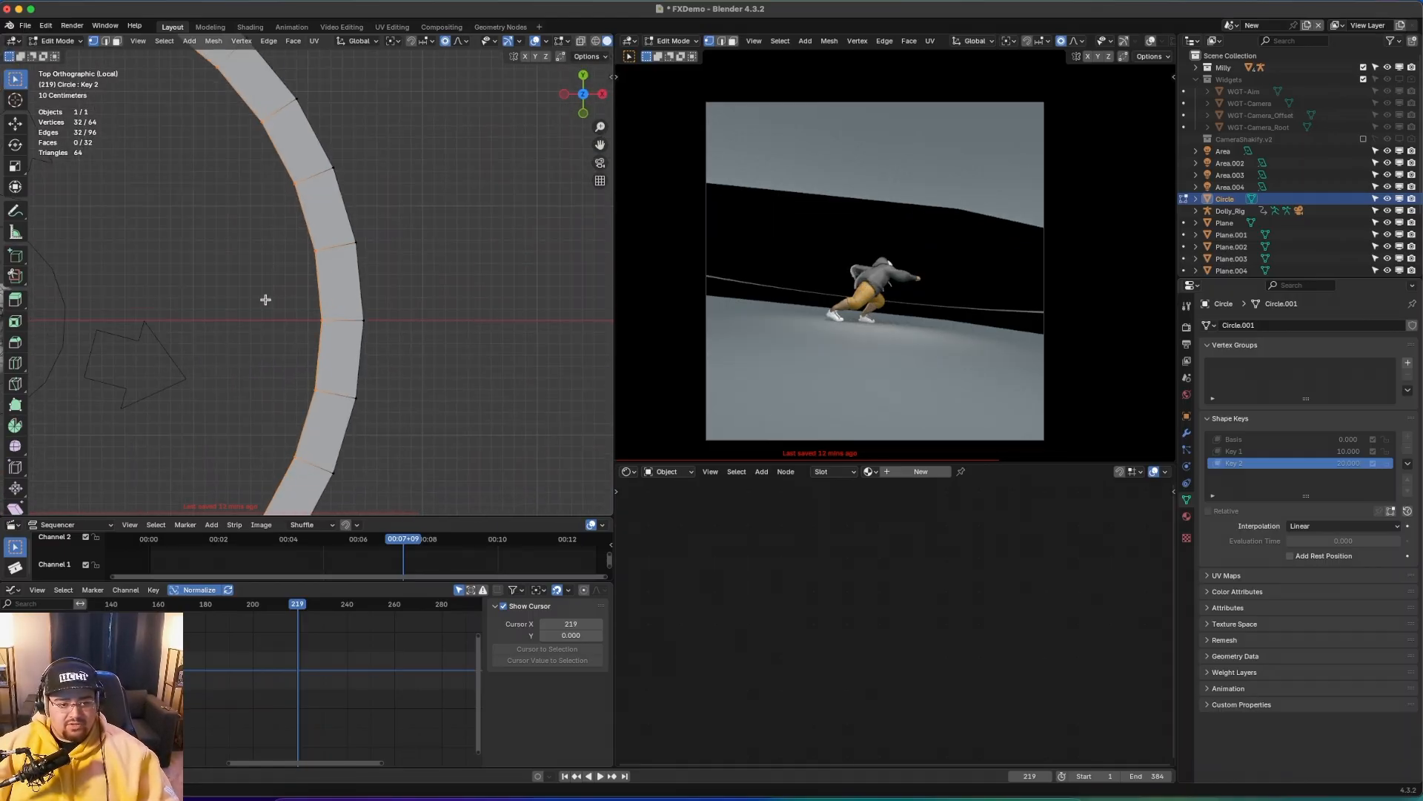
{"action": "scroll", "coordinate": [266, 300], "scroll_direction": "up", "scroll_amount": 5}
{"action": "middle_click_drag", "start_coordinate": [445, 334], "coordinate": [443, 291], "text": "shift"}
{"action": "scroll", "coordinate": [443, 292], "scroll_direction": "up", "scroll_amount": 3}
{"action": "key", "text": "s"}
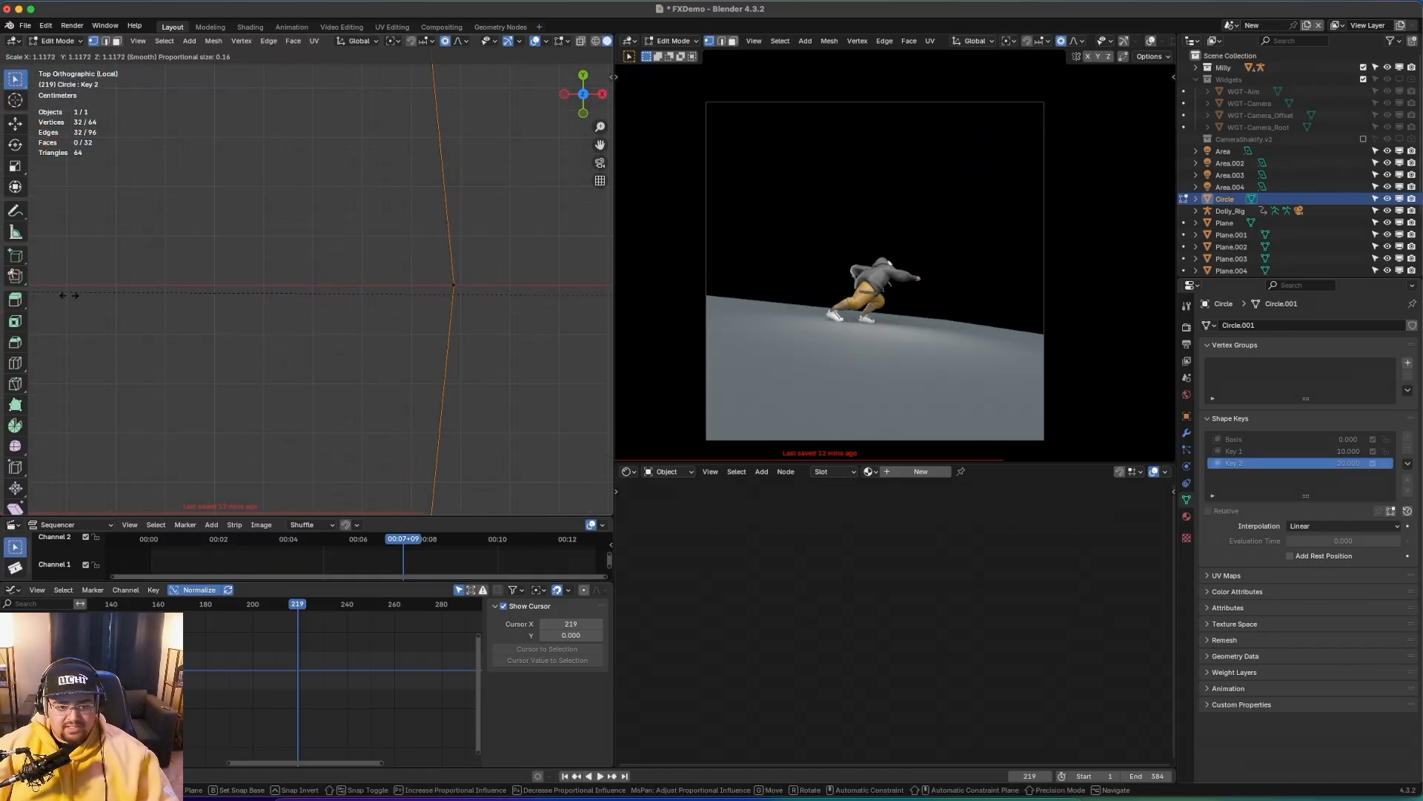
{"action": "left_click", "coordinate": [68, 295]}
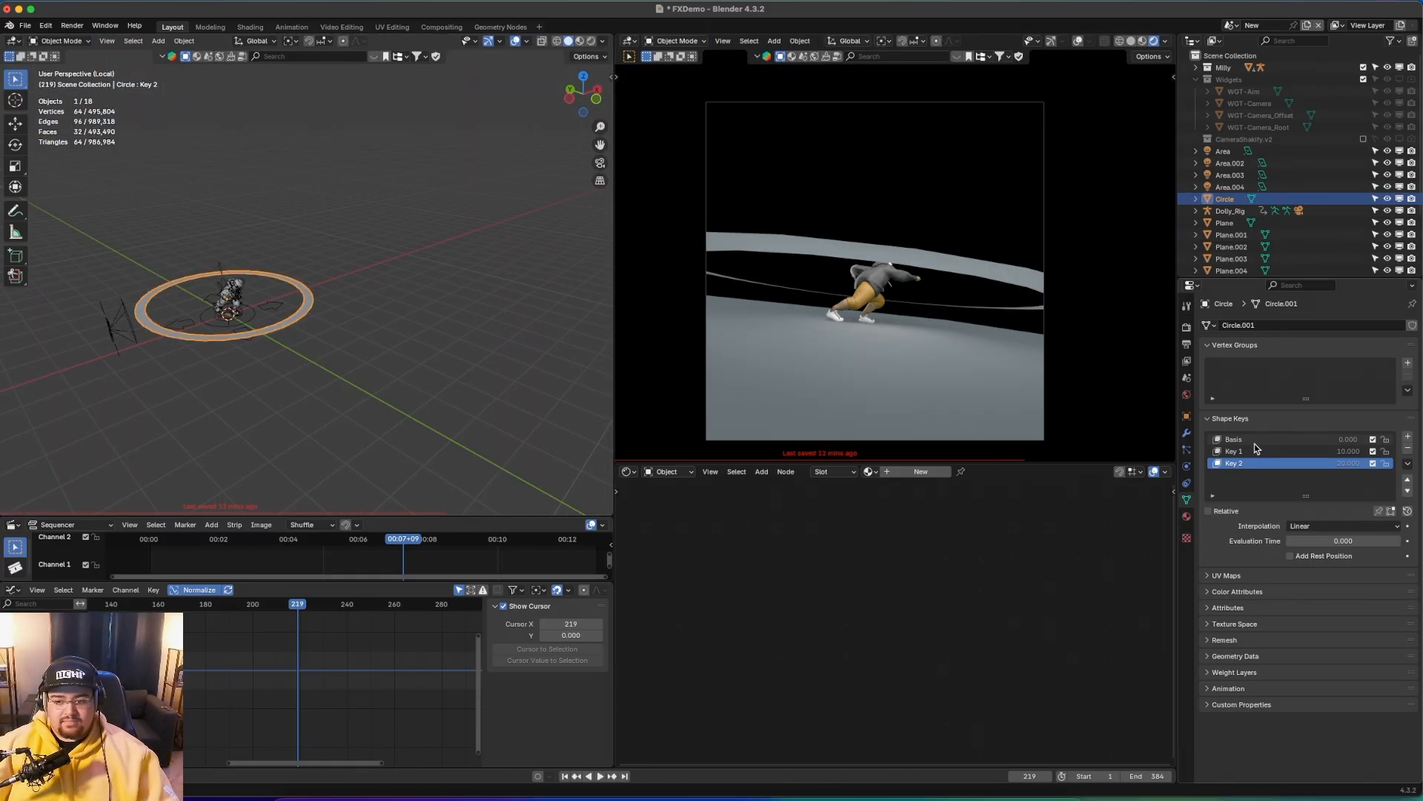
- In the Basis key, select the whole ring and scale it down to nothing at its centre
{"action": "left_click", "coordinate": [1255, 441]}
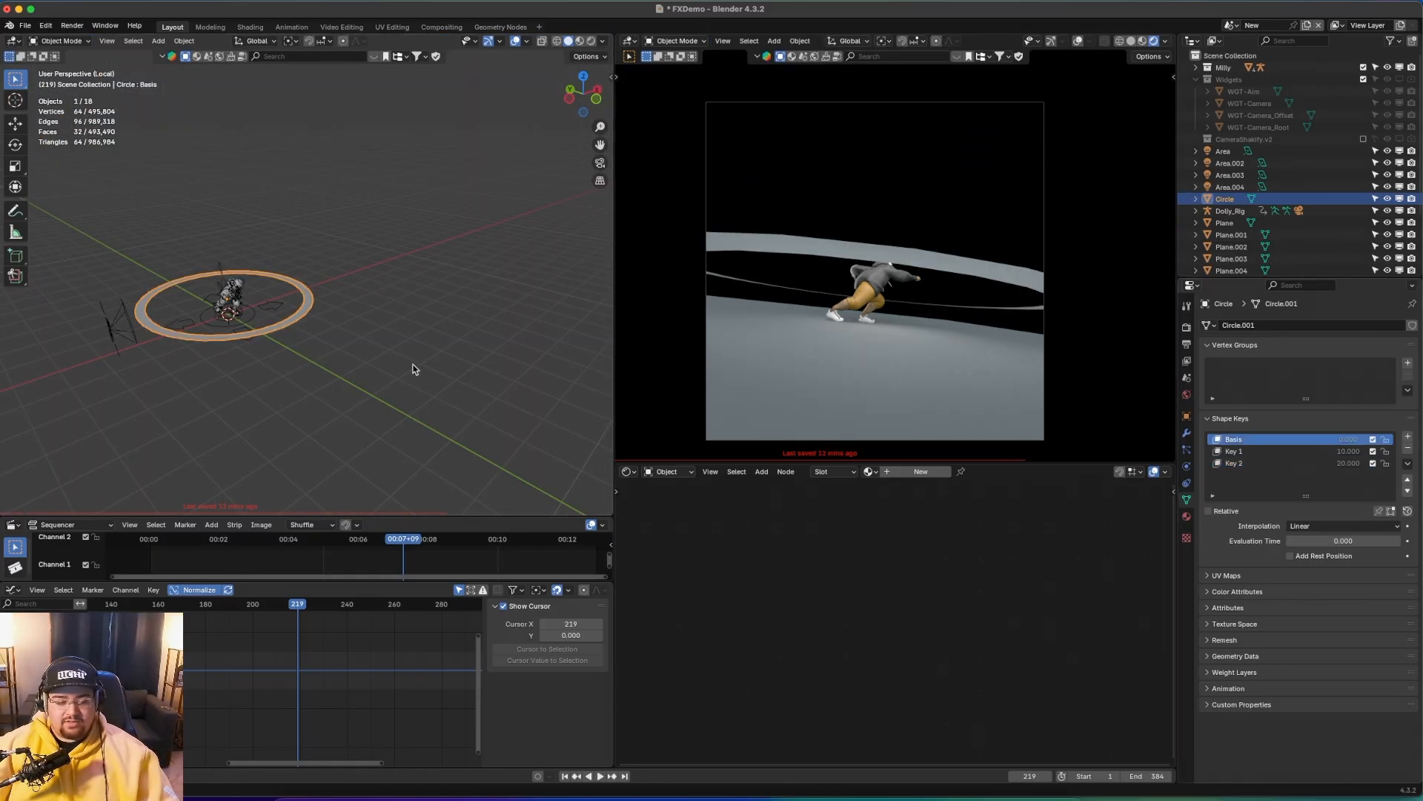
{"action": "middle_click_drag", "start_coordinate": [278, 264], "coordinate": [351, 278], "text": "shift"}
{"action": "key", "text": "Tab"}
{"action": "key", "text": "a"}
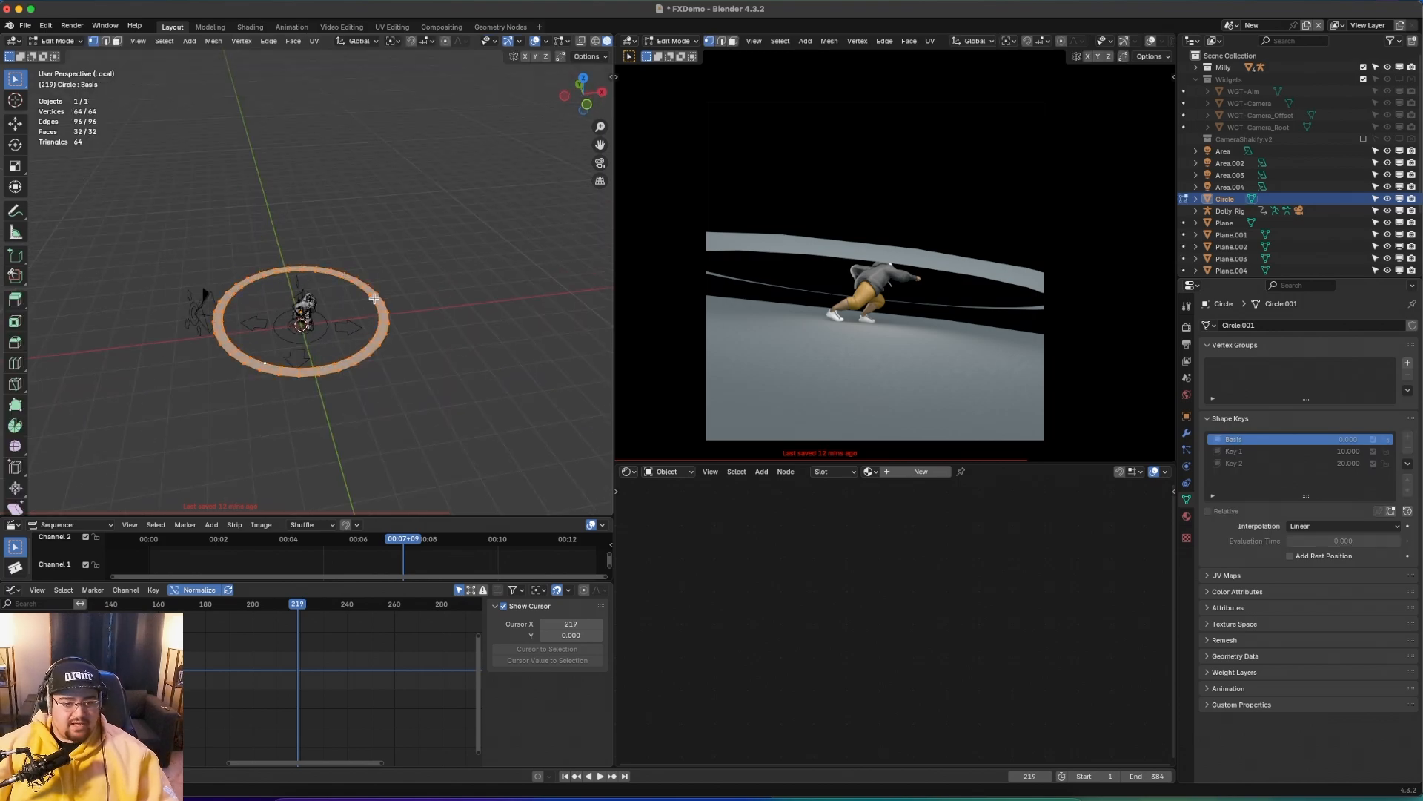
{"action": "key", "text": "Tab"}
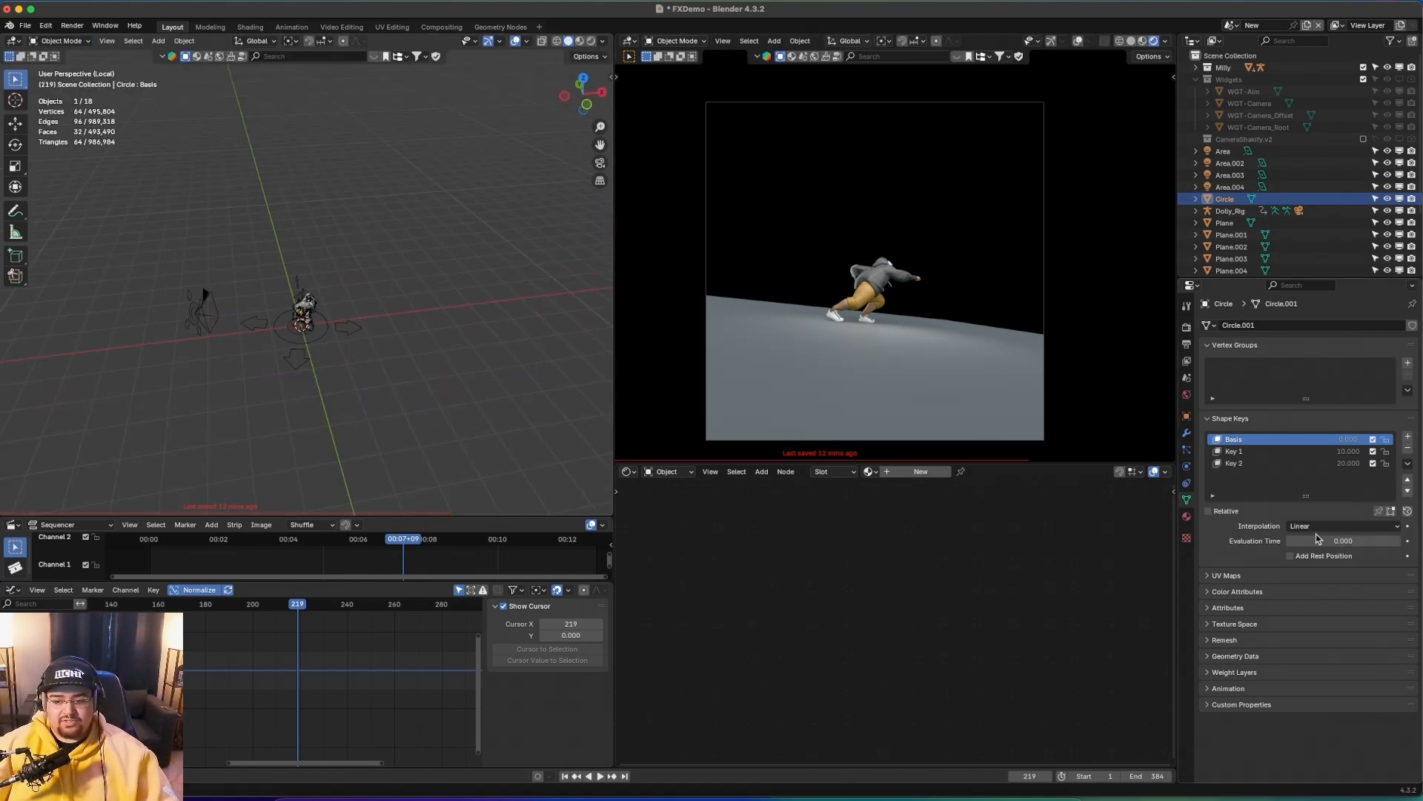
- Keyframe the ring's evaluation time at 0 on frame 219 and at 20 on frame 230
{"action": "left_click_drag", "start_coordinate": [1320, 540], "coordinate": [1388, 539]}
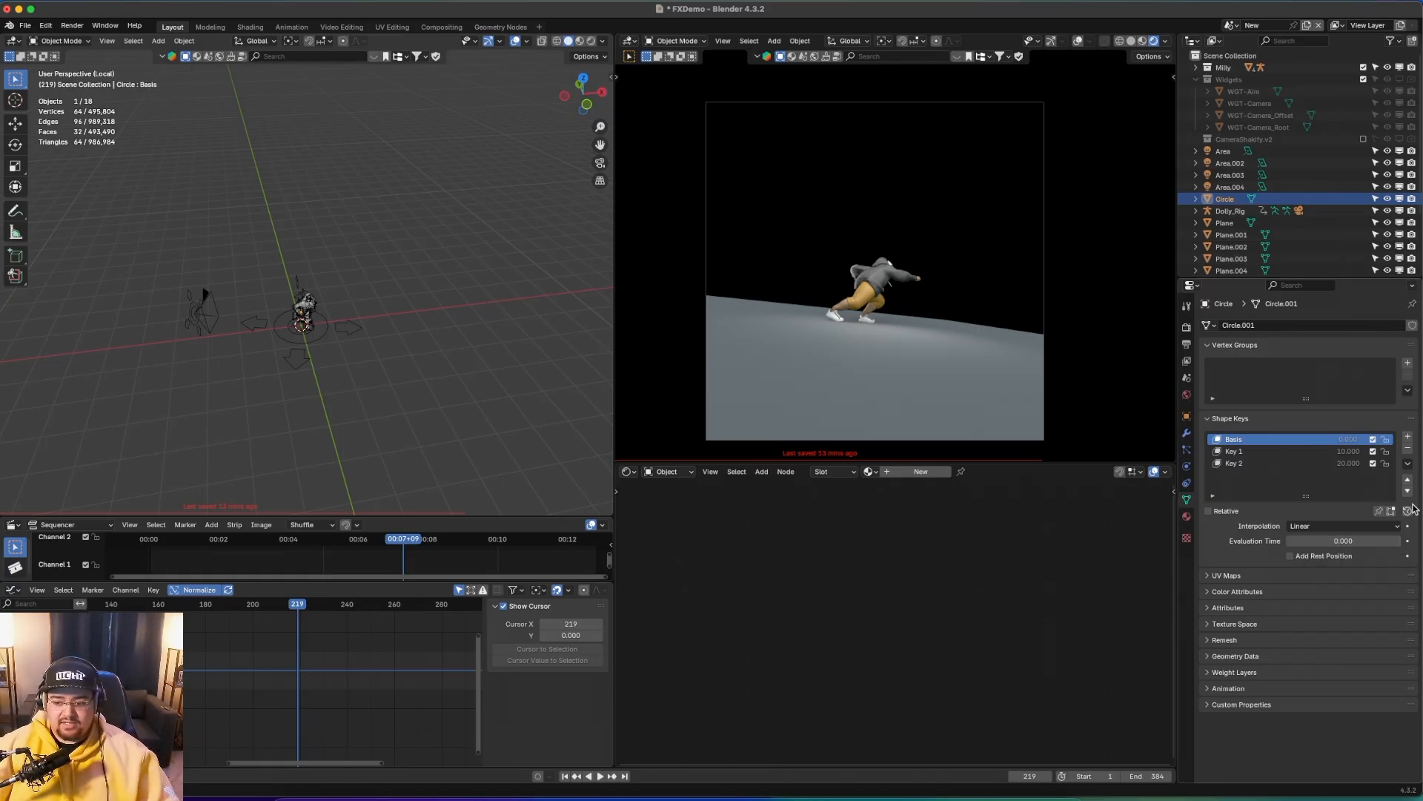
{"action": "left_click", "coordinate": [1407, 540]}
{"action": "key", "text": "space"}
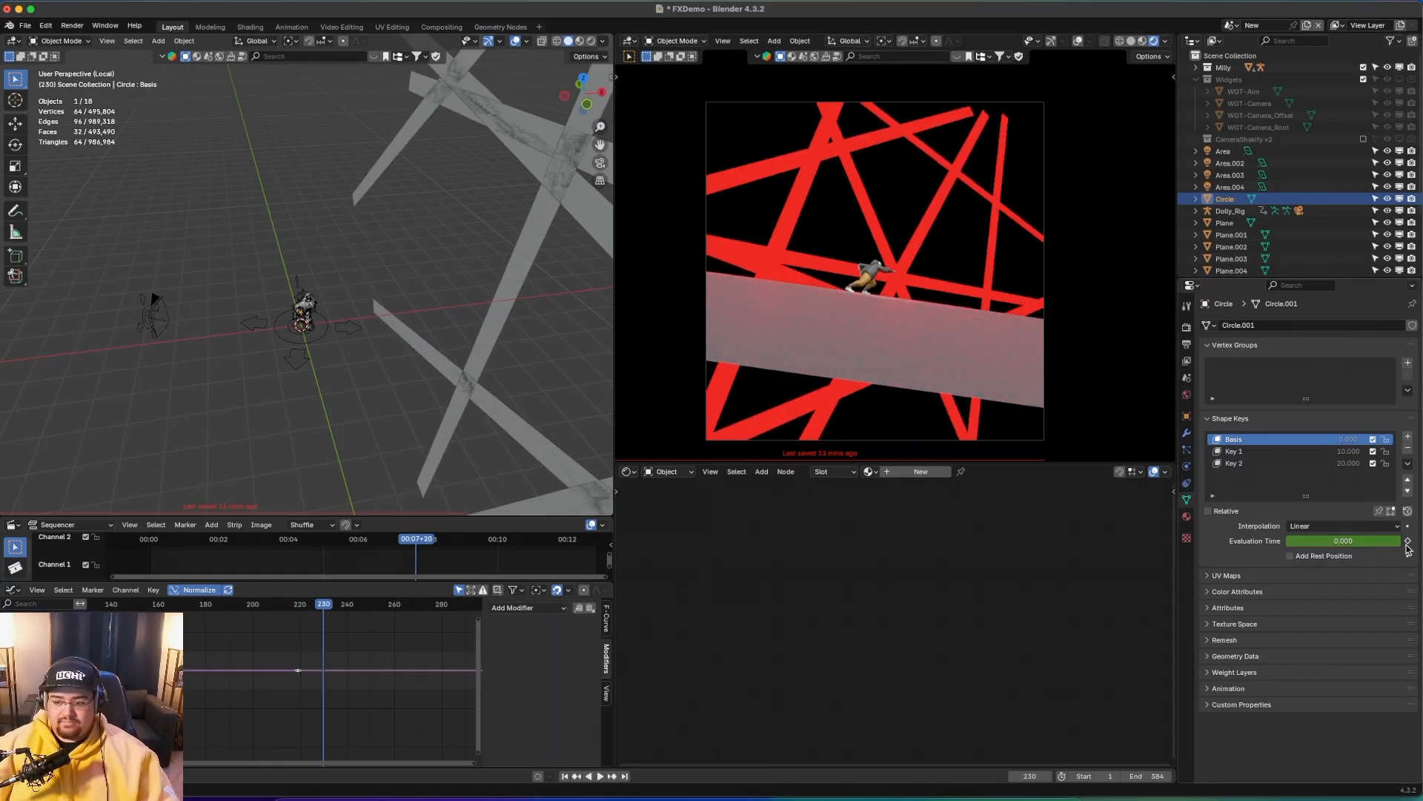
{"action": "left_click", "coordinate": [1351, 541]}
{"action": "type", "text": "20"}
{"action": "key", "text": "Return"}
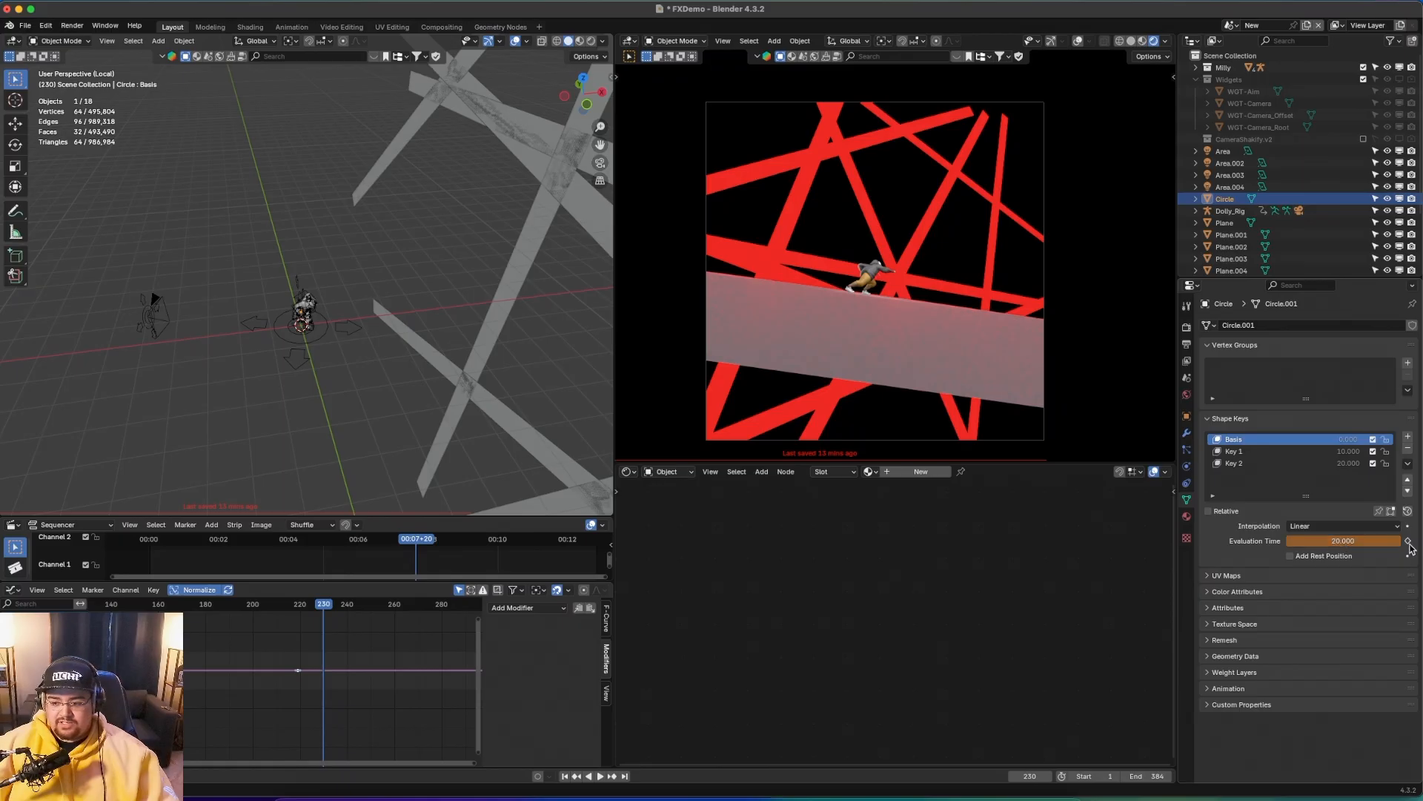
{"action": "left_click", "coordinate": [1408, 541]}
- Lengthen the handles of the evaluation-time curve's end keyframe to soften the ring's expansion
{"action": "scroll", "coordinate": [300, 650], "scroll_direction": "down", "scroll_amount": 2, "text": "ctrl"}
{"action": "middle_click_drag", "start_coordinate": [298, 651], "coordinate": [384, 662], "text": "ctrl"}
{"action": "left_click_drag", "start_coordinate": [254, 654], "coordinate": [323, 673]}
{"action": "left_click_drag", "start_coordinate": [352, 614], "coordinate": [392, 647]}
{"action": "key", "text": "s"}
{"action": "left_click", "coordinate": [296, 613]}
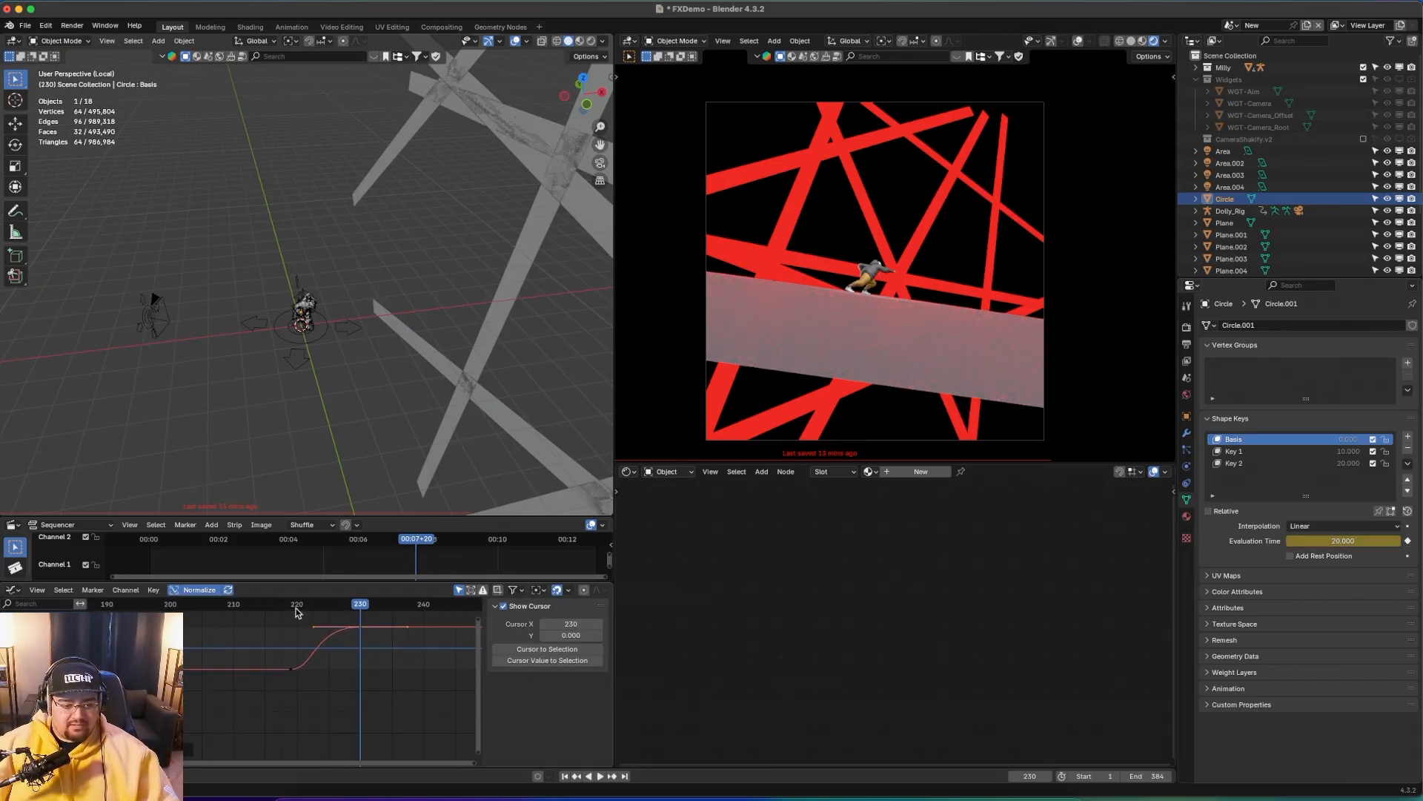
- Move both evaluation-time keyframes earlier to start at about frame 194 and play back the ring's expansion
{"action": "left_click_drag", "start_coordinate": [292, 600], "coordinate": [332, 610]}
{"action": "key", "text": "a"}
{"action": "key", "text": "g"}
{"action": "left_click", "coordinate": [251, 643]}
{"action": "middle_click_drag", "start_coordinate": [220, 648], "coordinate": [356, 639]}
{"action": "left_click_drag", "start_coordinate": [226, 608], "coordinate": [288, 606]}
{"action": "key", "text": "g"}
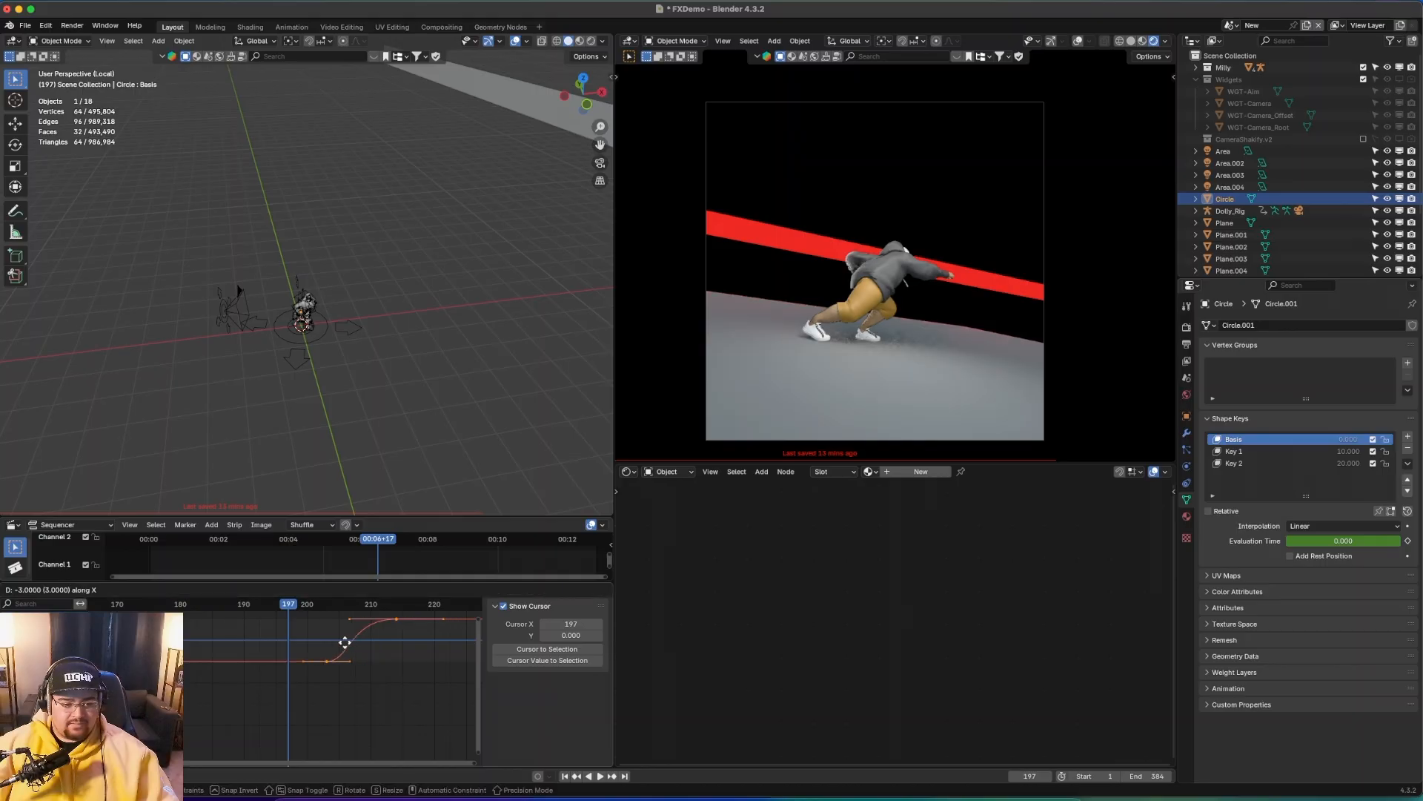
{"action": "left_click", "coordinate": [299, 636]}
{"action": "key", "text": "space"}
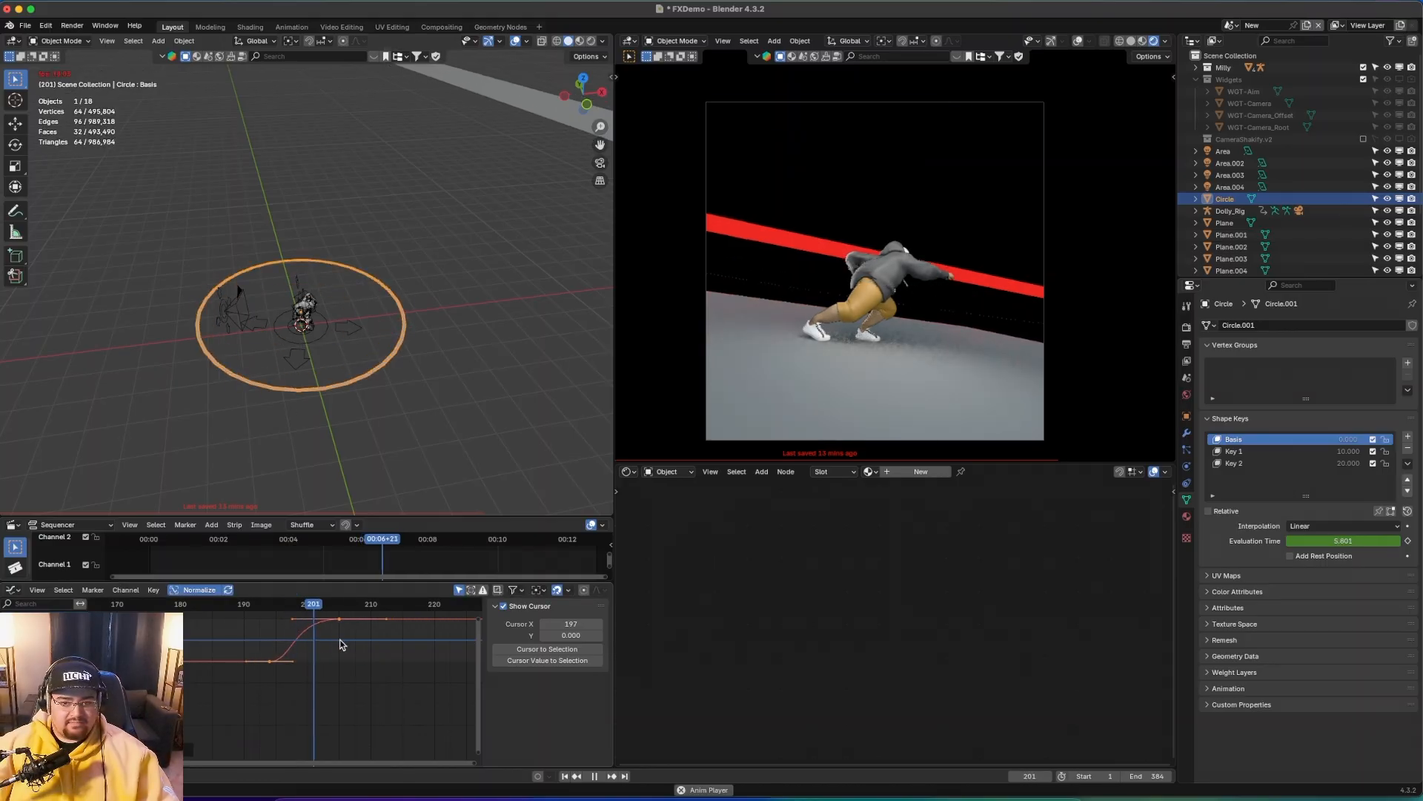
{"action": "left_click", "coordinate": [267, 605]}
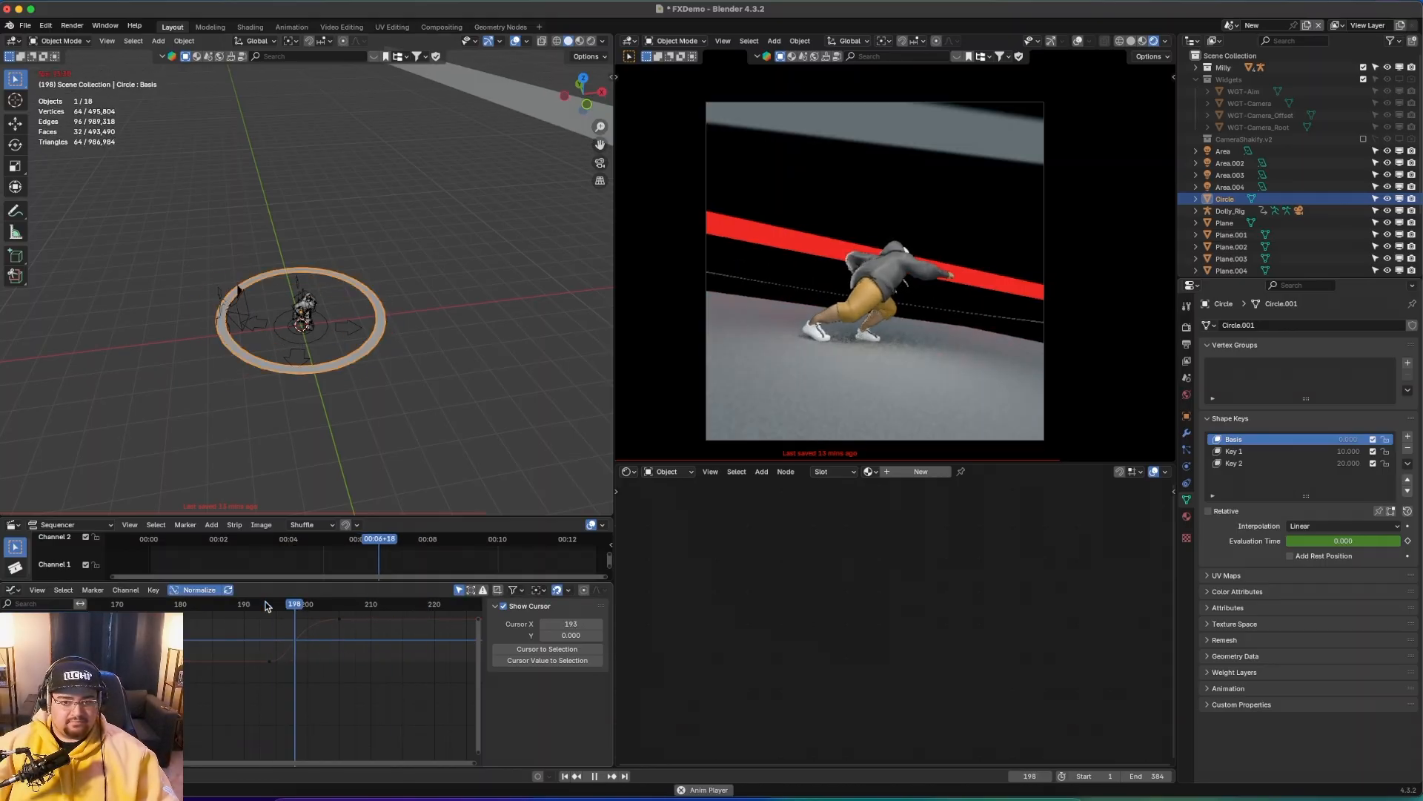
{"action": "key", "text": "space"}
- Shift both evaluation-time keyframes forward along the time axis to start at about frame 218
{"action": "left_click_drag", "start_coordinate": [306, 609], "coordinate": [421, 643]}
{"action": "middle_click_drag", "start_coordinate": [421, 648], "coordinate": [288, 651]}
{"action": "key", "text": "space"}
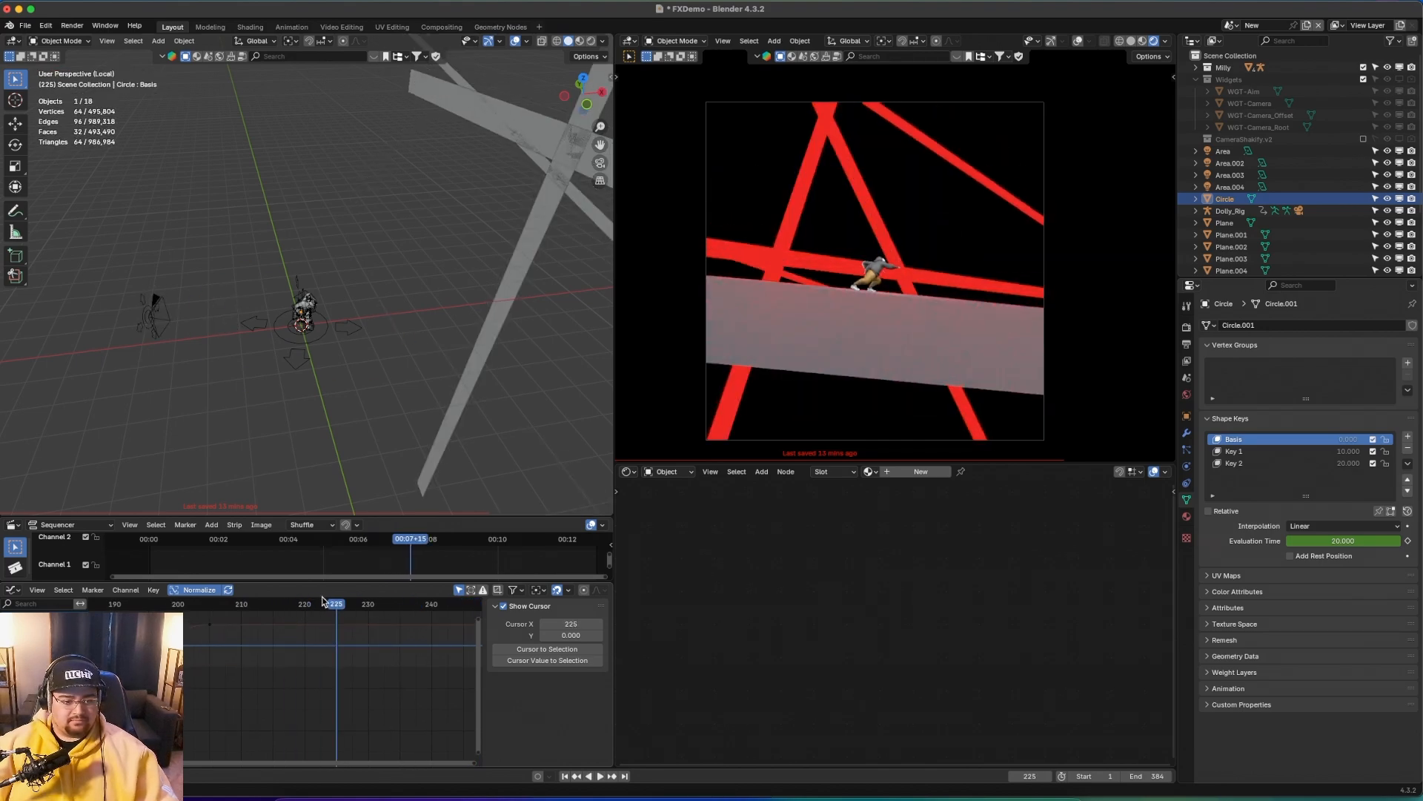
{"action": "left_click", "coordinate": [319, 603]}
{"action": "key", "text": "a"}
{"action": "key", "text": "g"}
{"action": "key", "text": "x"}
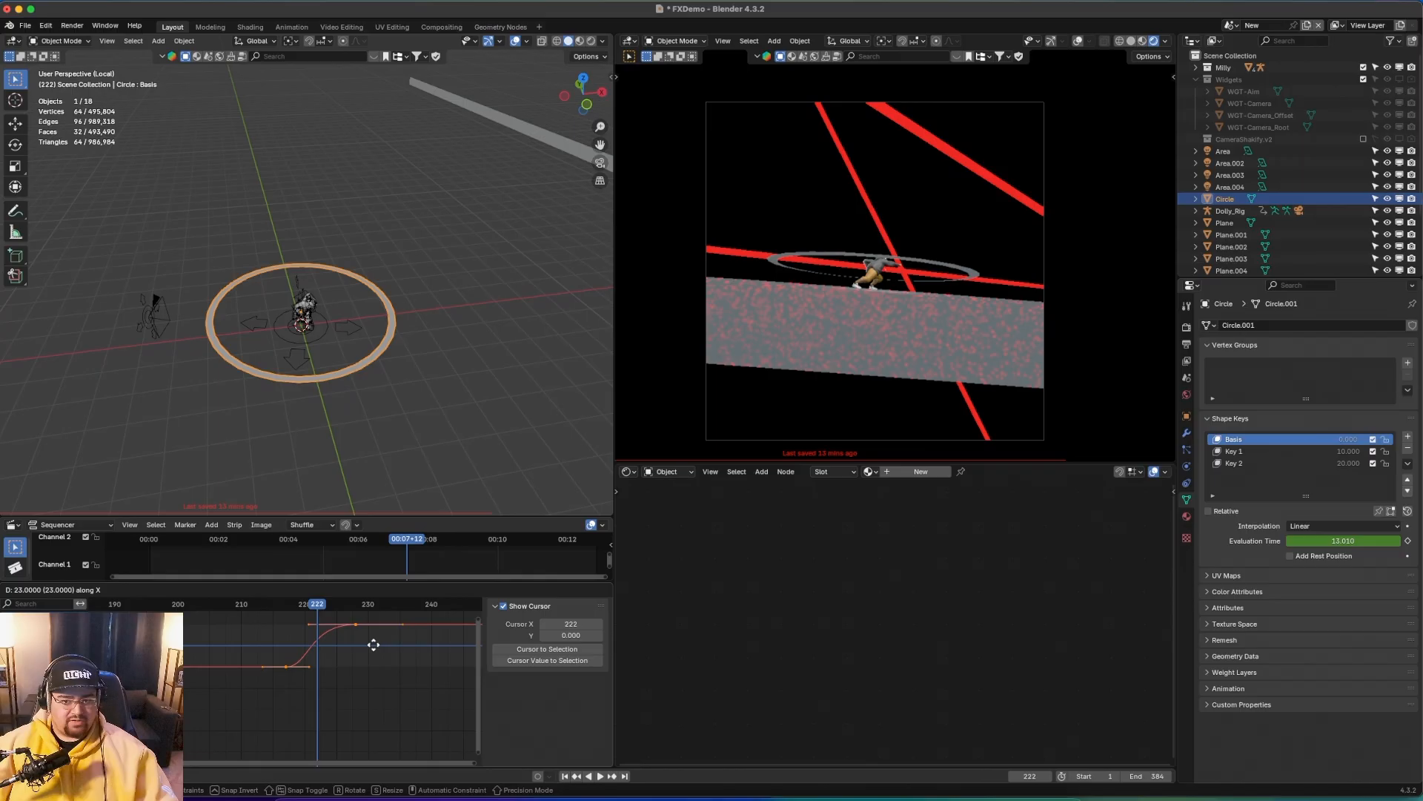
{"action": "left_click", "coordinate": [379, 645]}
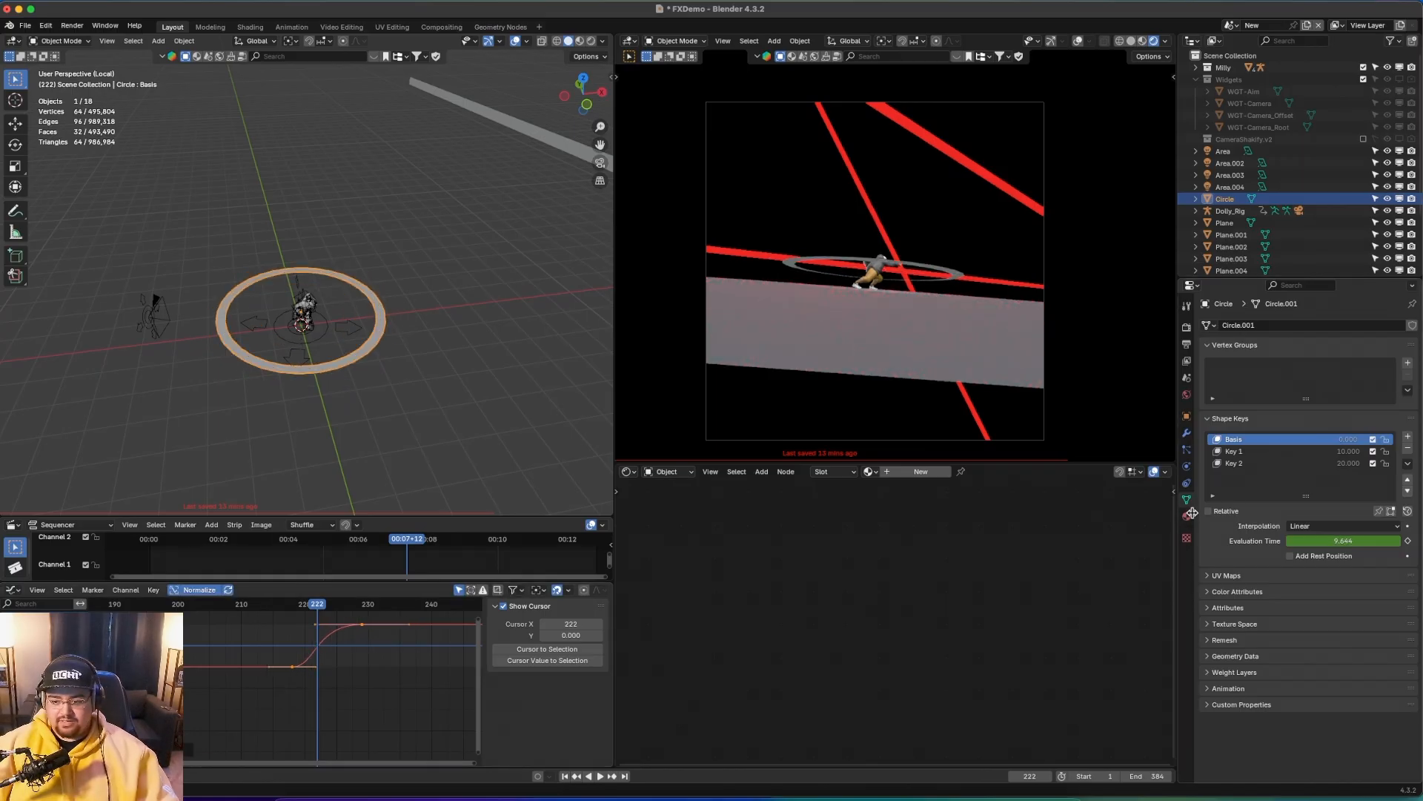
- Give the ring a new material named e with an Emission surface at strength 5
{"action": "left_click", "coordinate": [1188, 516]}
{"action": "left_click", "coordinate": [1263, 378]}
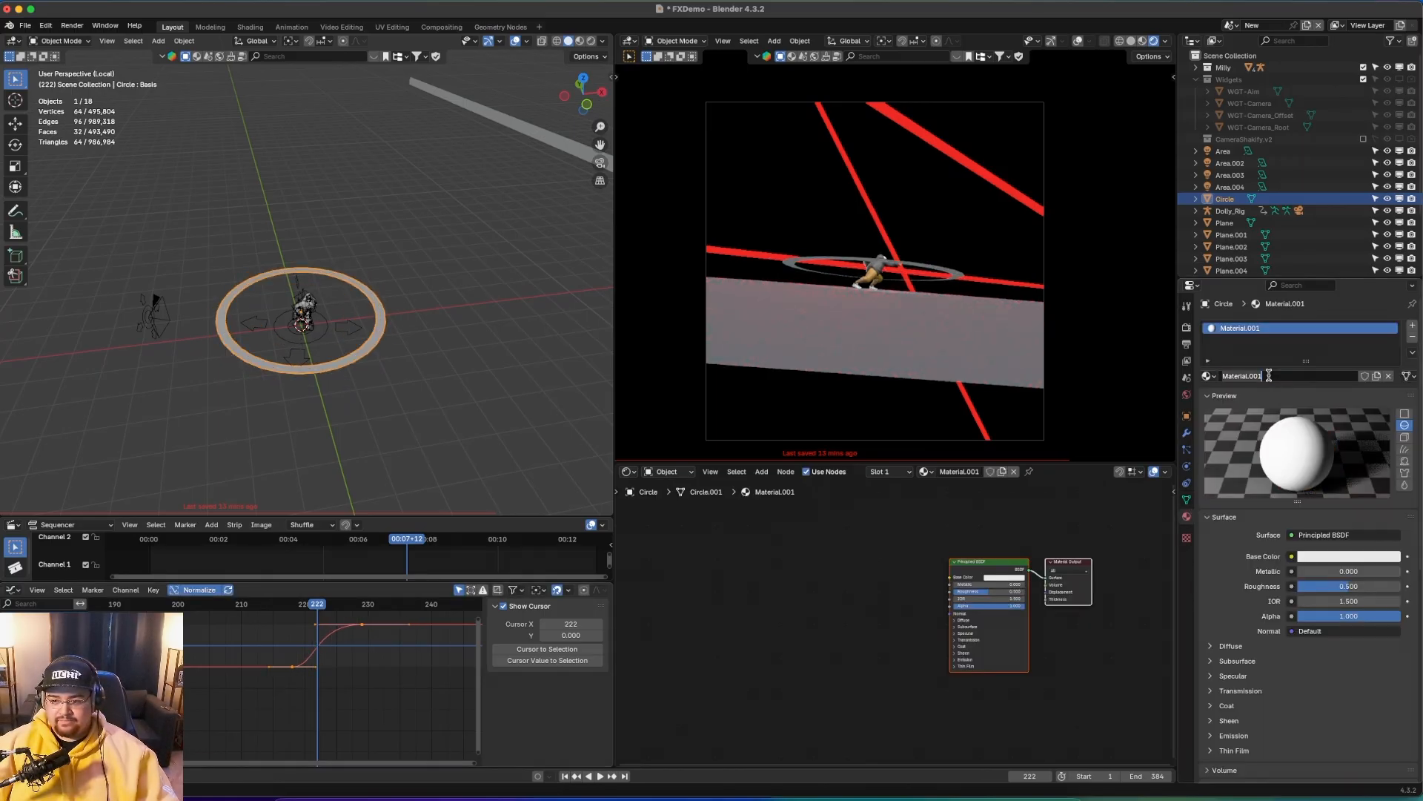
{"action": "key", "text": "Return"}
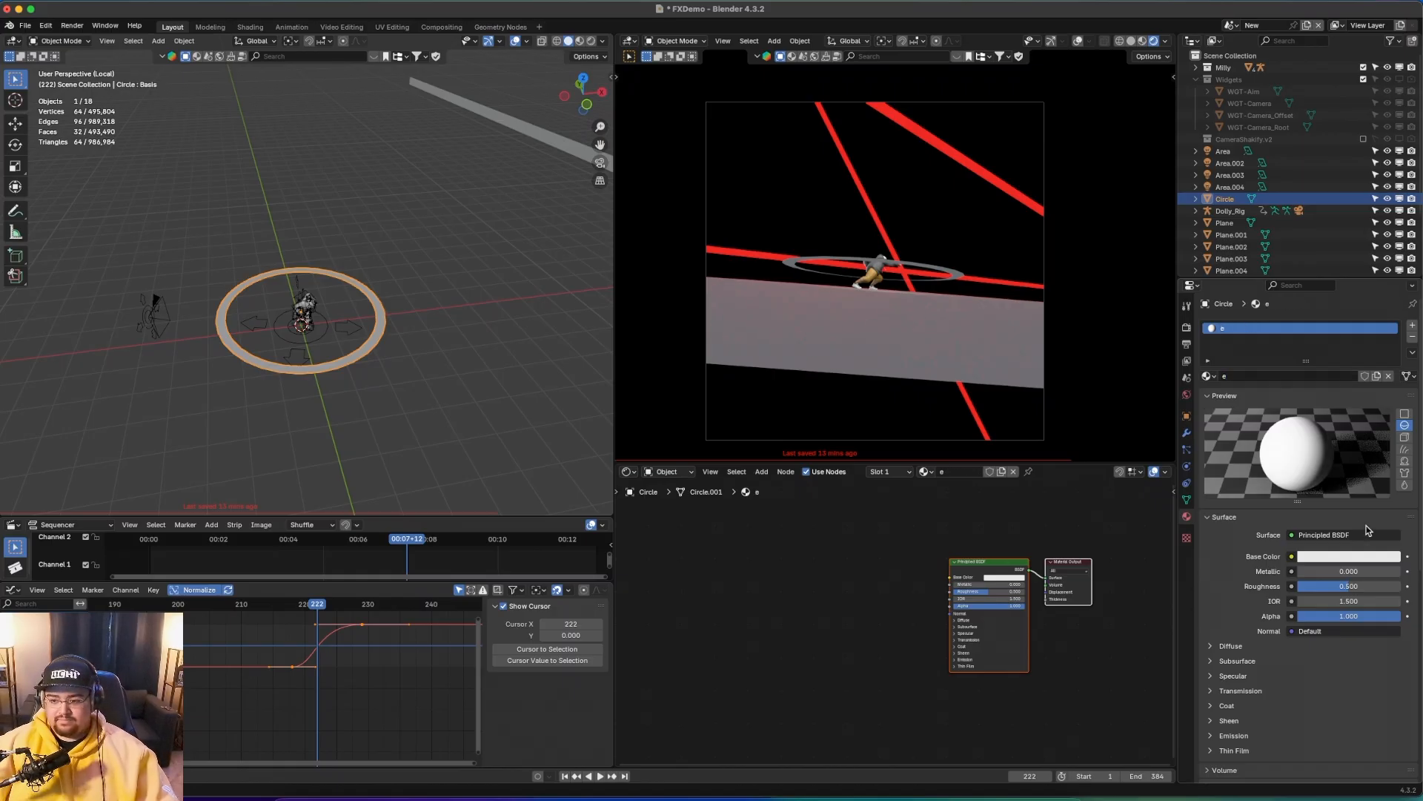
{"action": "left_click", "coordinate": [1346, 535]}
{"action": "left_click", "coordinate": [1359, 537]}
{"action": "left_click_drag", "start_coordinate": [1333, 571], "coordinate": [1368, 571]}
{"action": "type", "text": "5"}
{"action": "key", "text": "Return"}
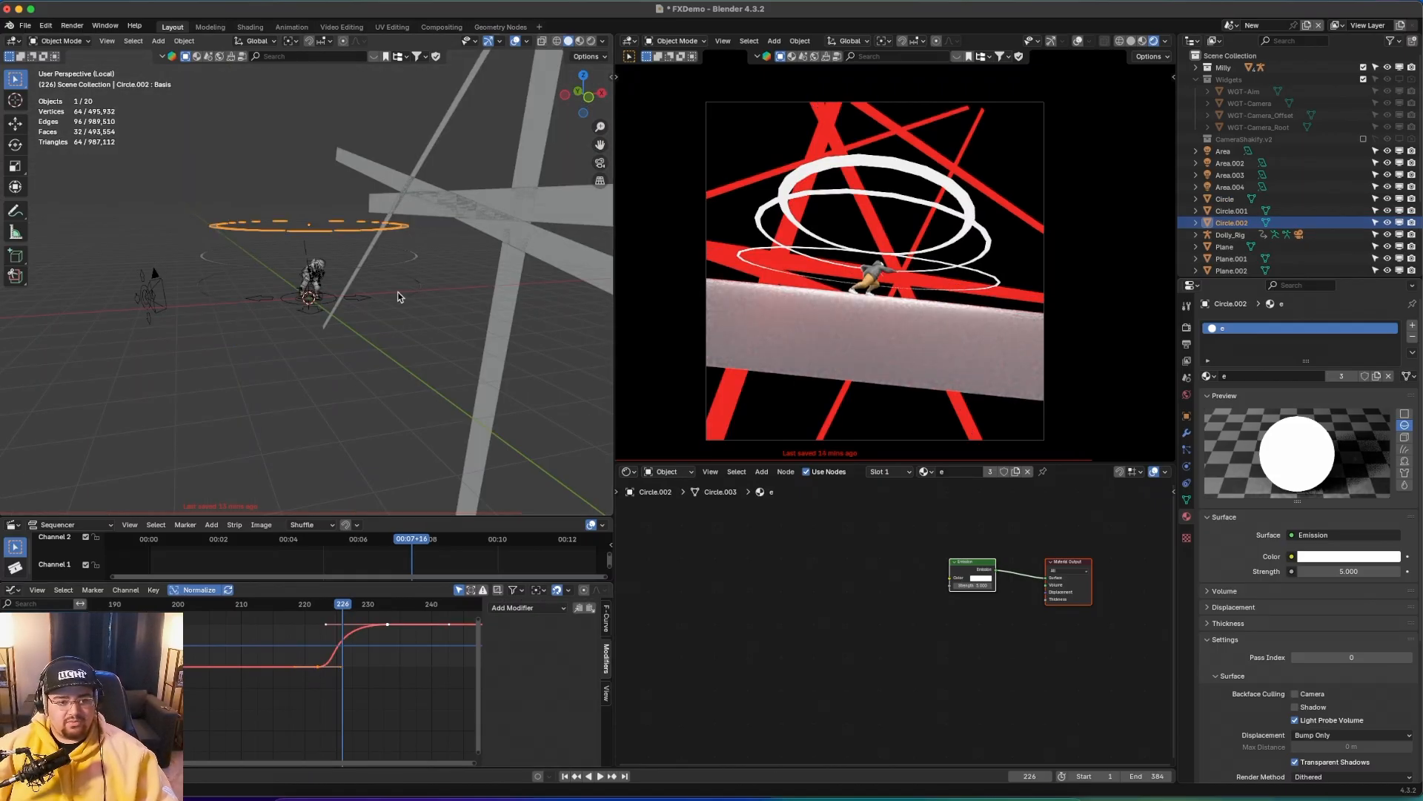
- Select all three rings, rotate them about the X axis to stand upright, and replay the animation
{"action": "left_click", "coordinate": [417, 281], "text": "shift"}
{"action": "left_click", "coordinate": [417, 258], "text": "shift"}
{"action": "key", "text": "r"}
{"action": "key", "text": "x"}
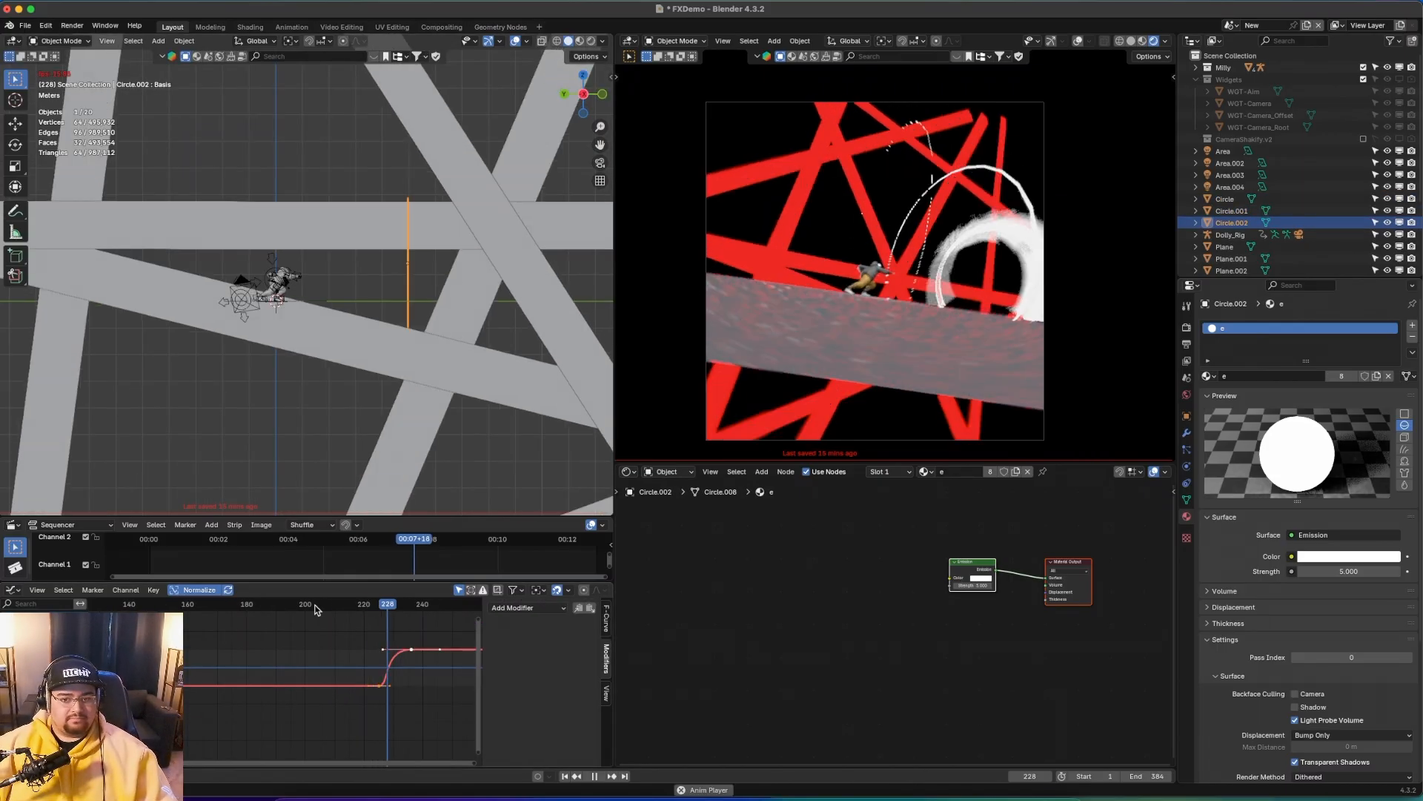
{"action": "left_click", "coordinate": [265, 604]}
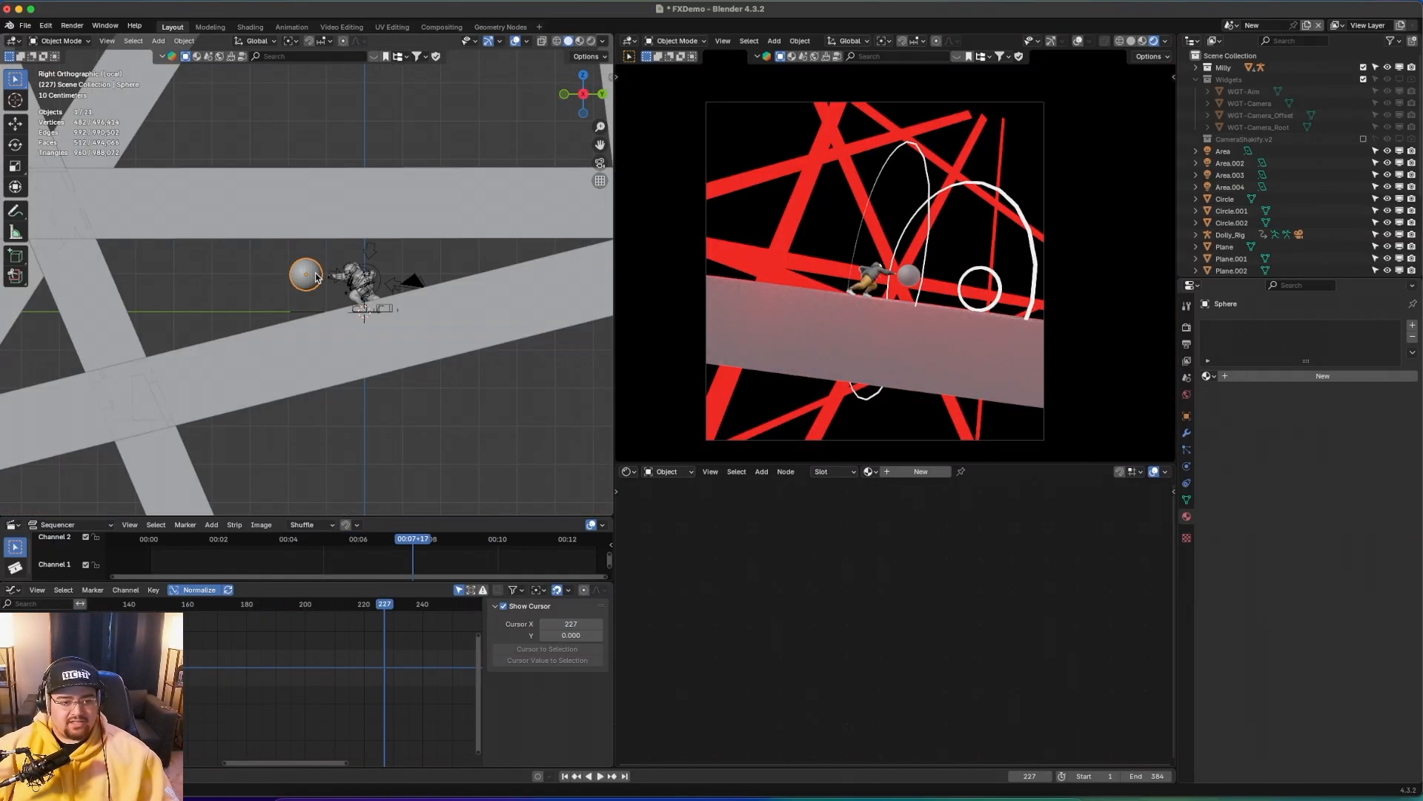
- Add a base shape key and two further keys to the sphere in front of the character and make them absolute
{"action": "scroll", "coordinate": [317, 277], "scroll_direction": "up", "scroll_amount": 5}
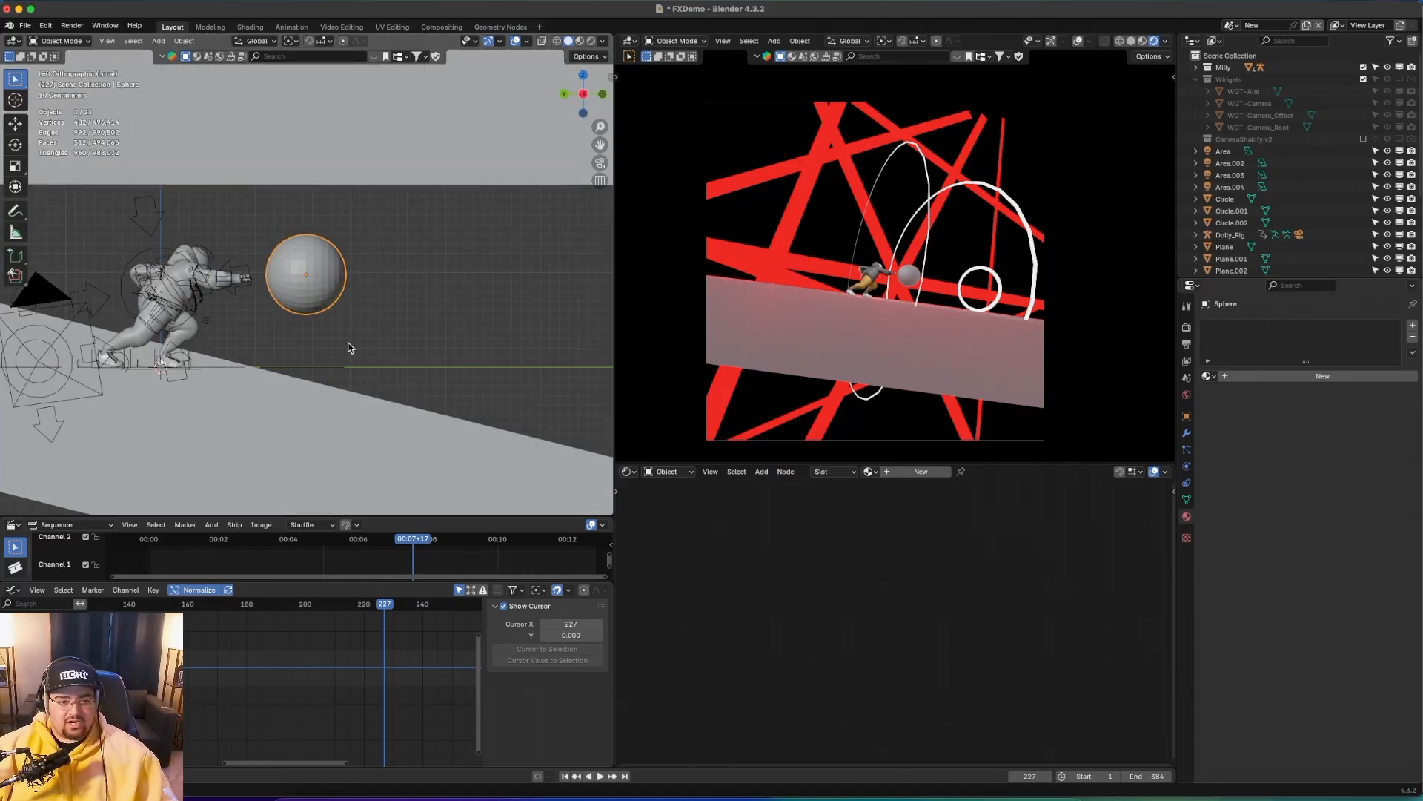
{"action": "middle_click_drag", "start_coordinate": [350, 348], "coordinate": [449, 284], "text": "shift"}
{"action": "left_click", "coordinate": [1187, 500]}
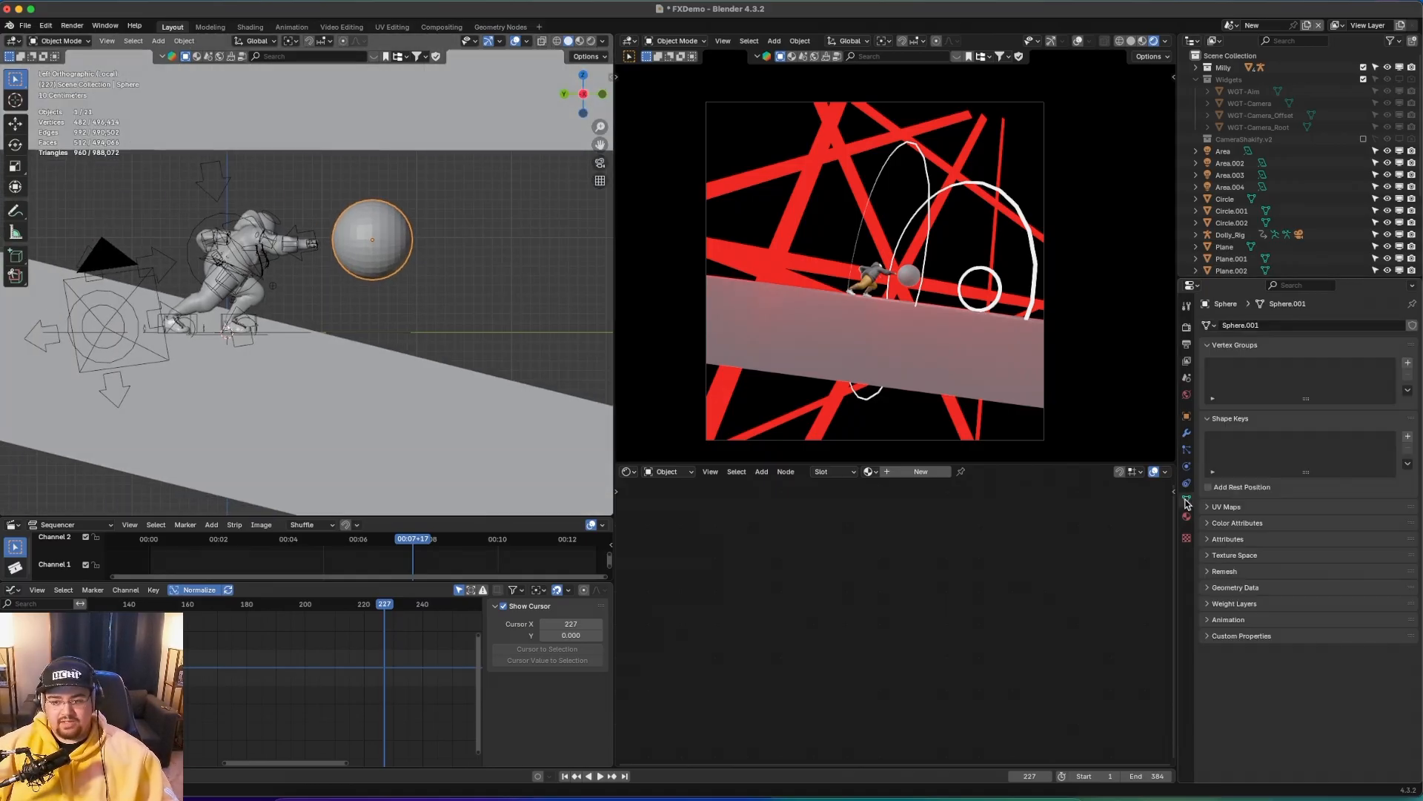
{"action": "left_click", "coordinate": [1408, 437]}
{"action": "left_click", "coordinate": [1408, 437]}
{"action": "left_click", "coordinate": [1408, 437]}
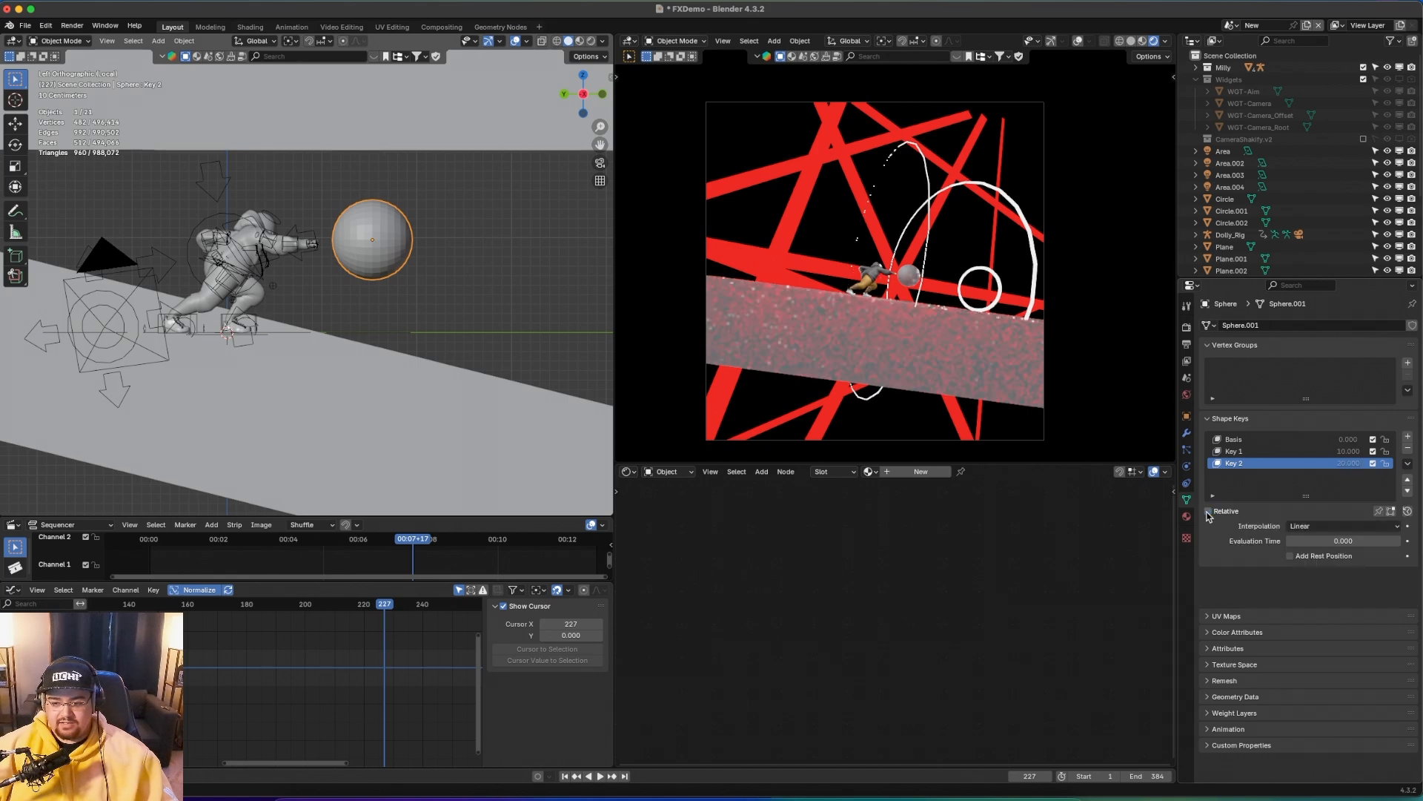
- Make Key 1 the active shape key, enter Edit Mode on the sphere and select the pole vertex facing away from the character
{"action": "left_click", "coordinate": [1253, 452]}
{"action": "scroll", "coordinate": [387, 237], "scroll_direction": "down", "scroll_amount": 3}
{"action": "key", "text": "Tab"}
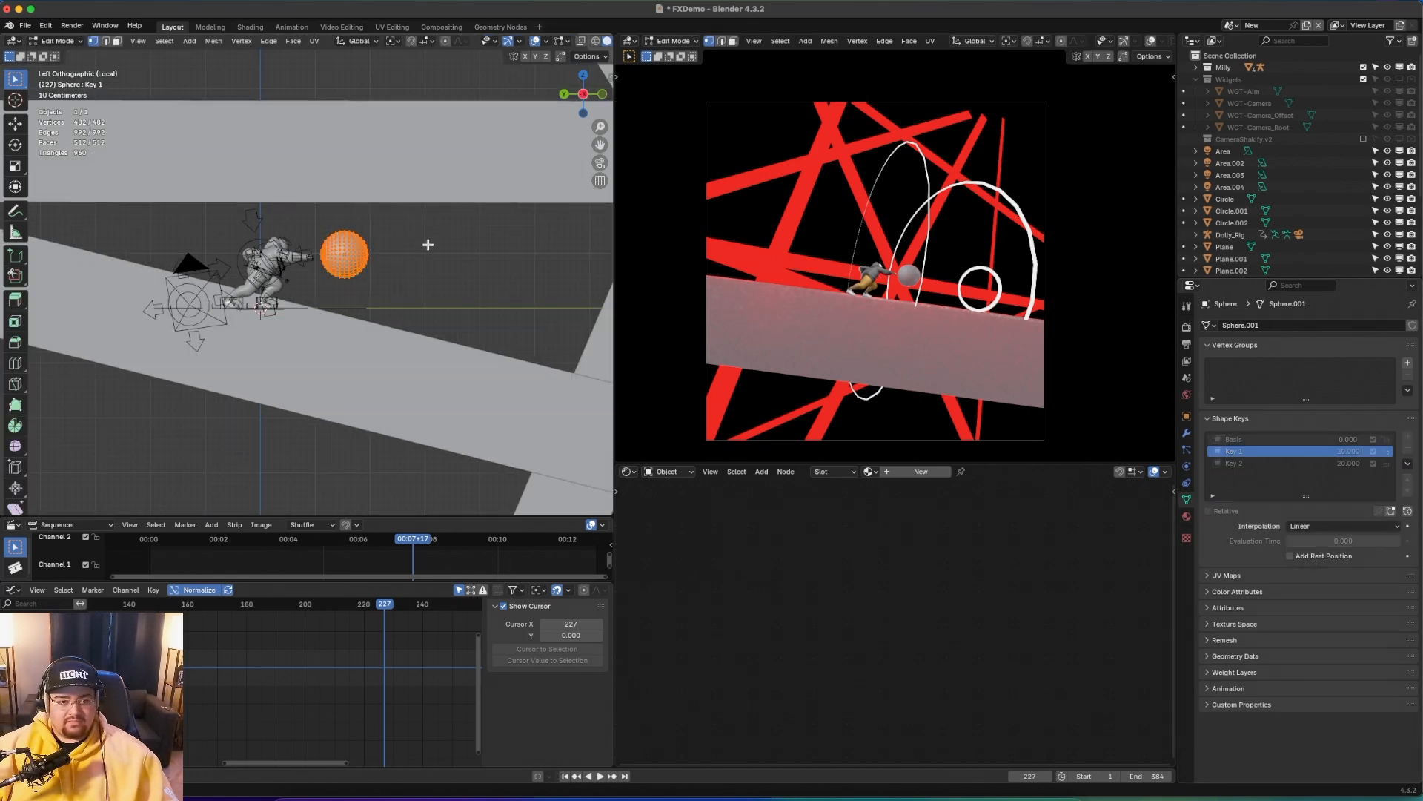
{"action": "middle_click_drag", "start_coordinate": [426, 243], "coordinate": [360, 246]}
{"action": "scroll", "coordinate": [377, 255], "scroll_direction": "up", "scroll_amount": 3}
{"action": "left_click", "coordinate": [396, 231]}
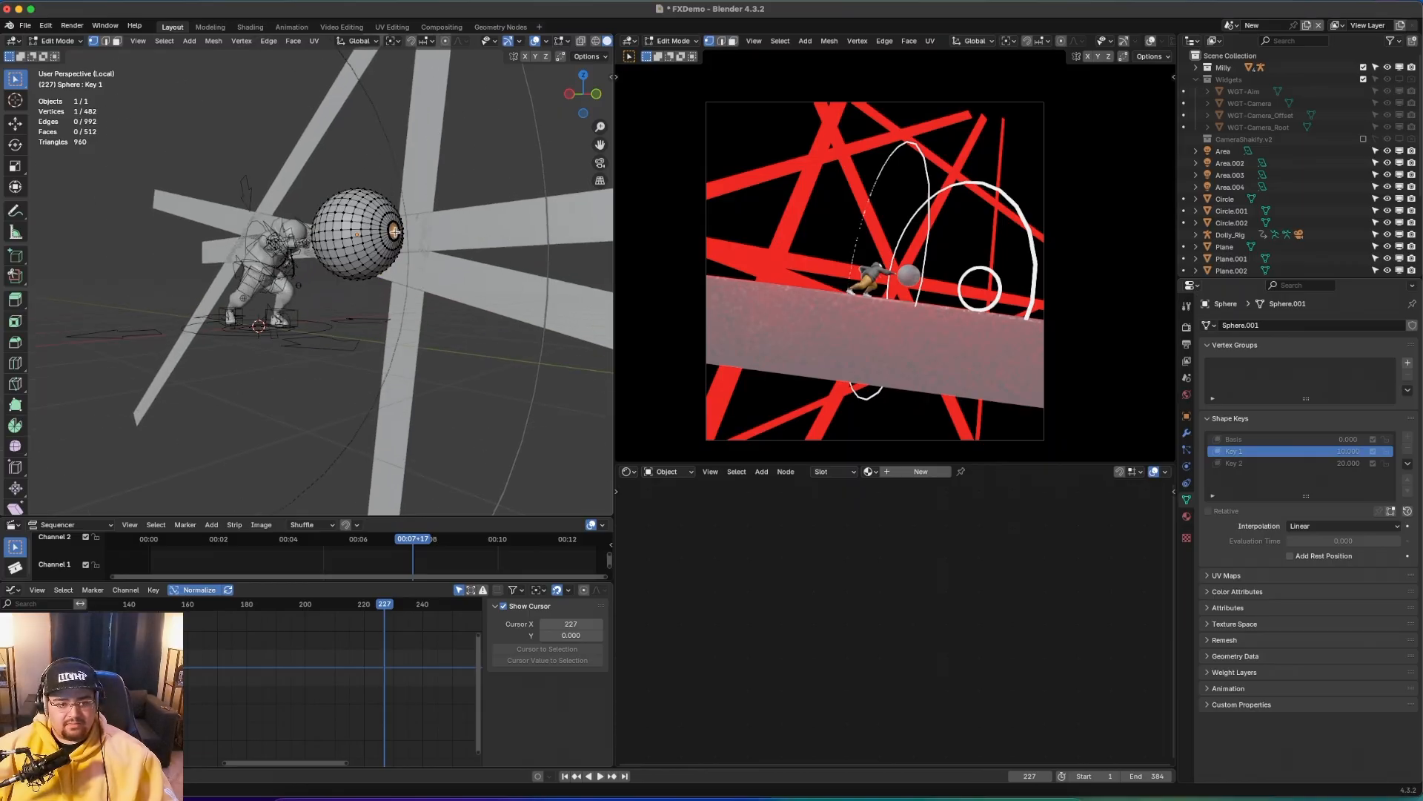
- Grow the vertex selection from the pole until it covers more than half of the sphere on the side away from the character
{"action": "key", "text": "ctrl+KP_Add"}
{"action": "key", "text": "ctrl+KP_Add"}
{"action": "key", "text": "ctrl+KP_Add"}
{"action": "key", "text": "ctrl+KP_Add"}
{"action": "key", "text": "ctrl+KP_Add"}
{"action": "key", "text": "ctrl+KP_Add"}
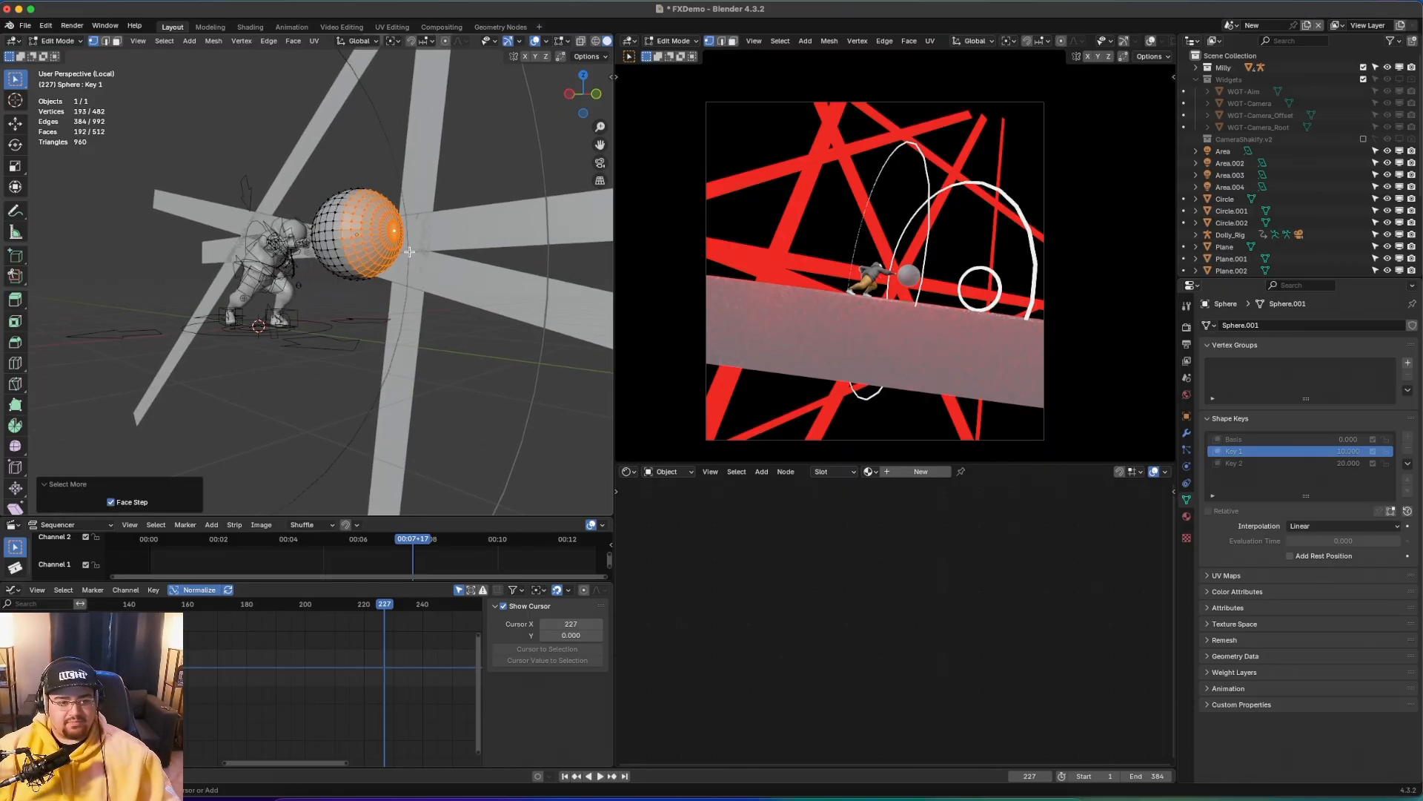
{"action": "key", "text": "ctrl+KP_Add"}
{"action": "key", "text": "KP_3"}
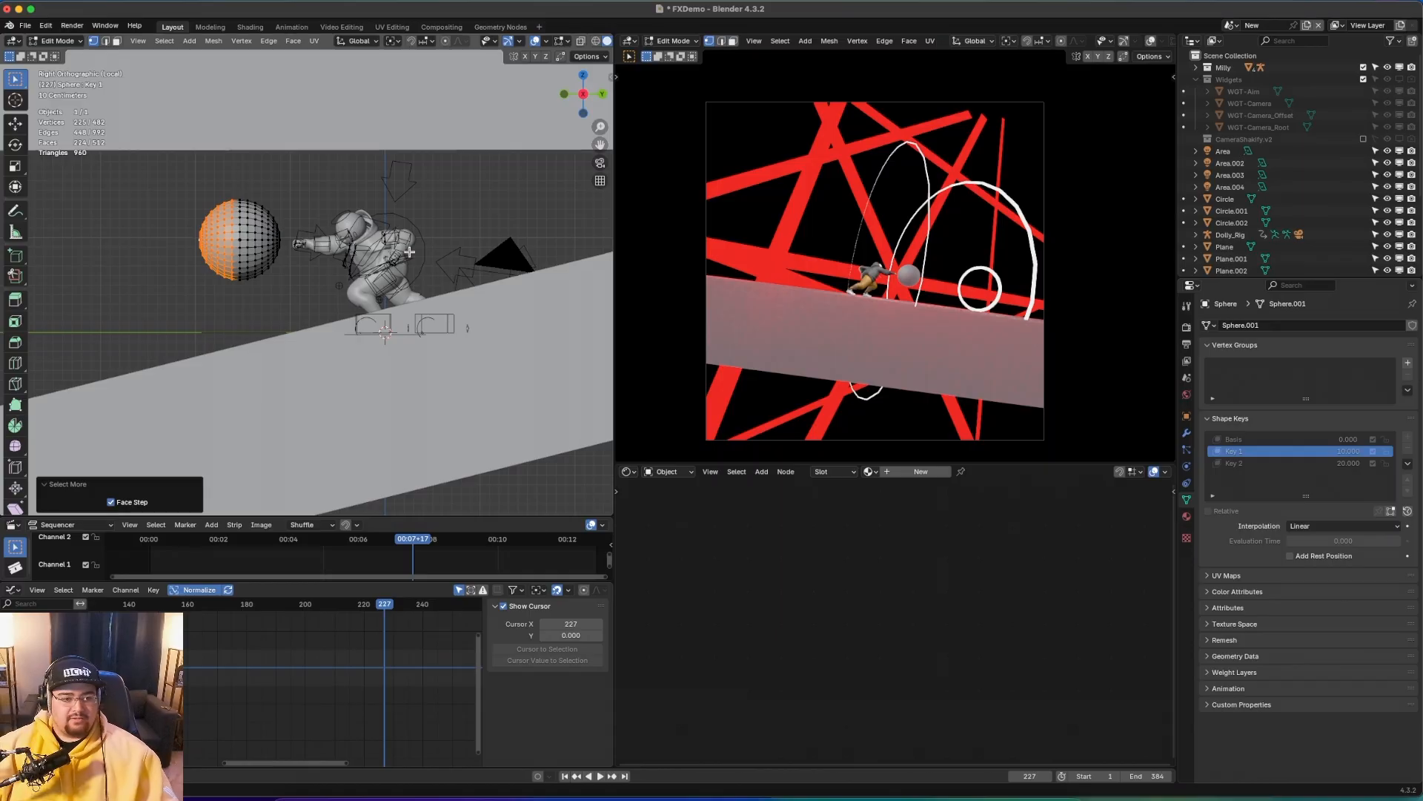
{"action": "key", "text": "ctrl+KP_Add"}
{"action": "key", "text": "ctrl+KP_Add"}
{"action": "key", "text": "ctrl+KP_Add"}
{"action": "key", "text": "ctrl+KP_Add"}
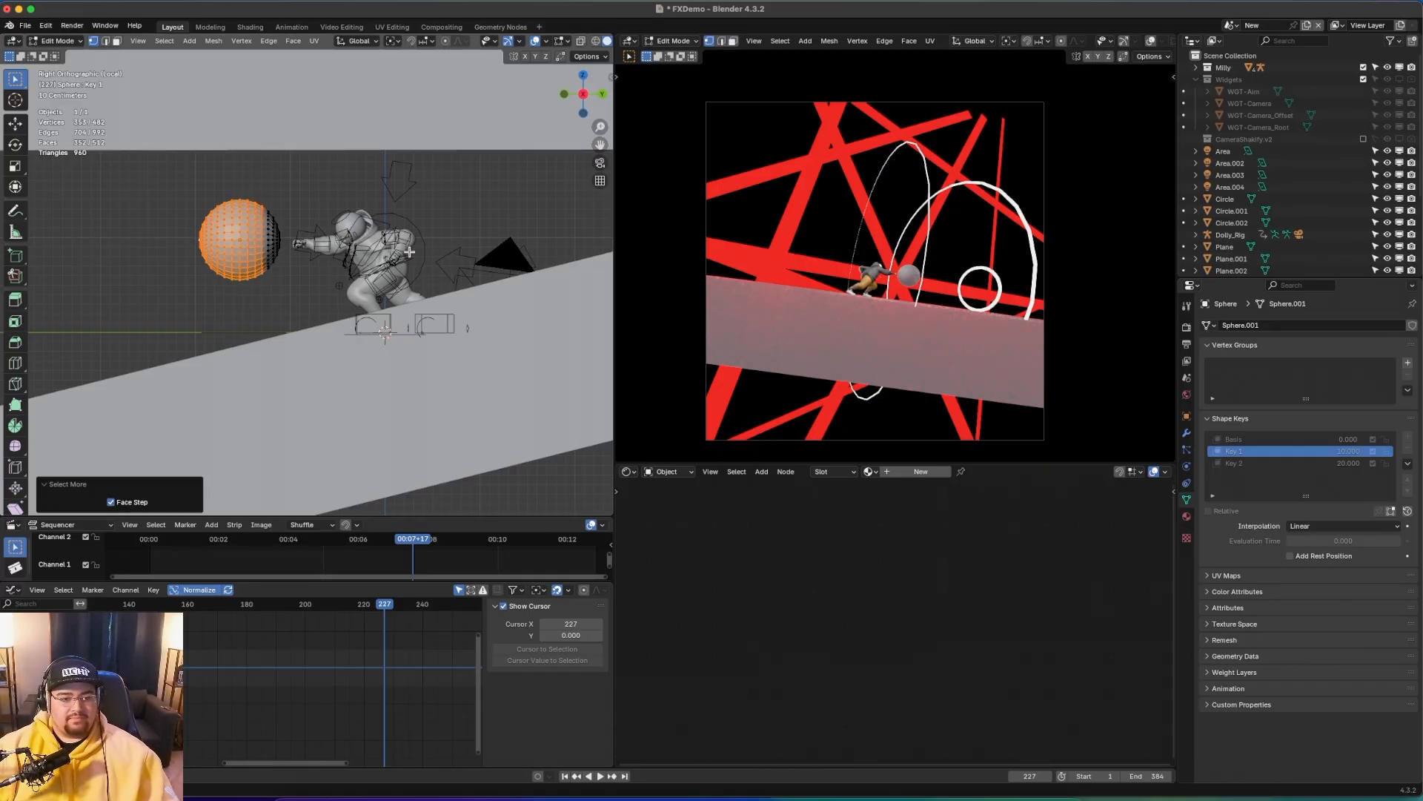
- Stretch the selected part of Key 1 about 9.21 m along Y away from the character, using proportional editing with an influence of about 0.68 m
{"action": "key", "text": "ctrl+KP_3"}
{"action": "scroll", "coordinate": [400, 245], "scroll_direction": "down", "scroll_amount": 5}
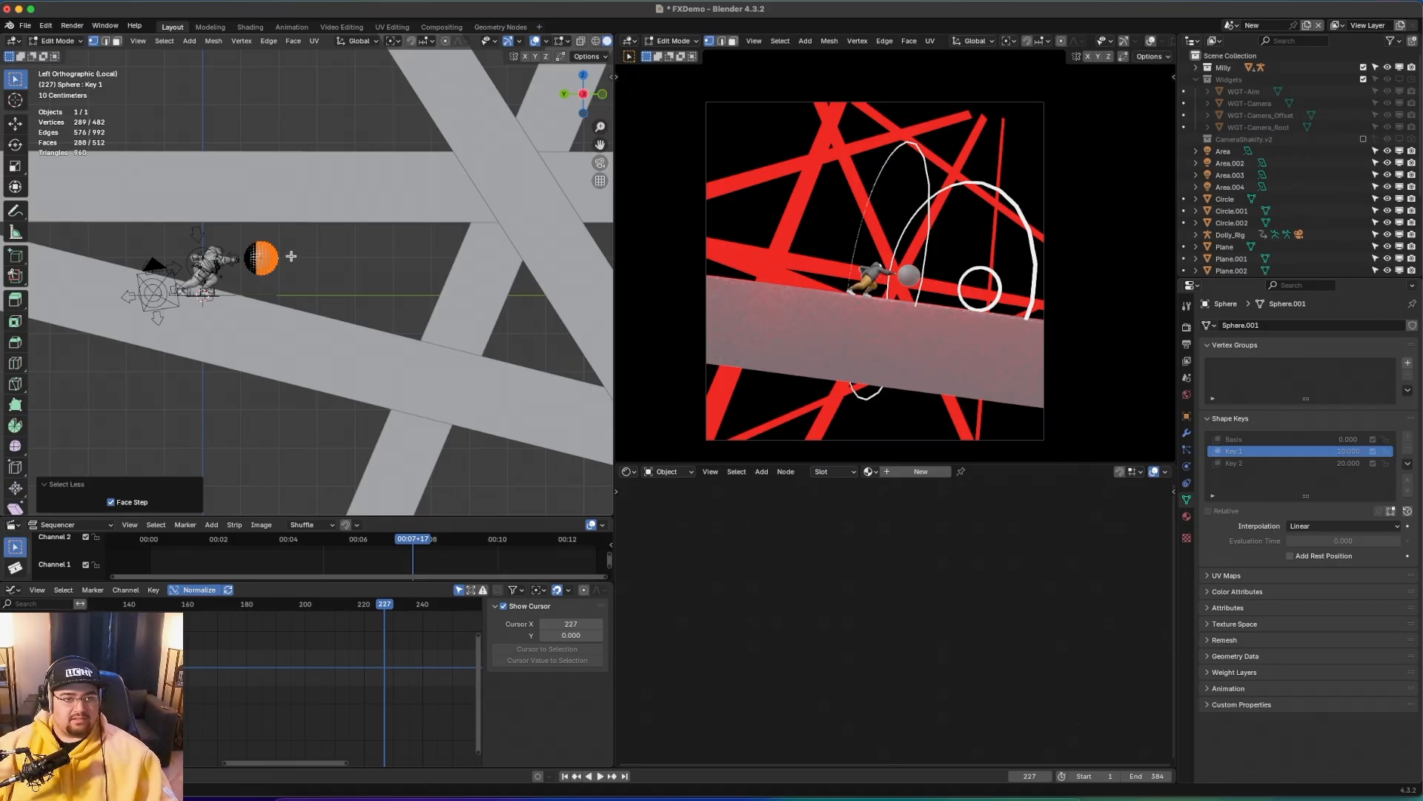
{"action": "key", "text": "o"}
{"action": "key", "text": "g"}
{"action": "key", "text": "y"}
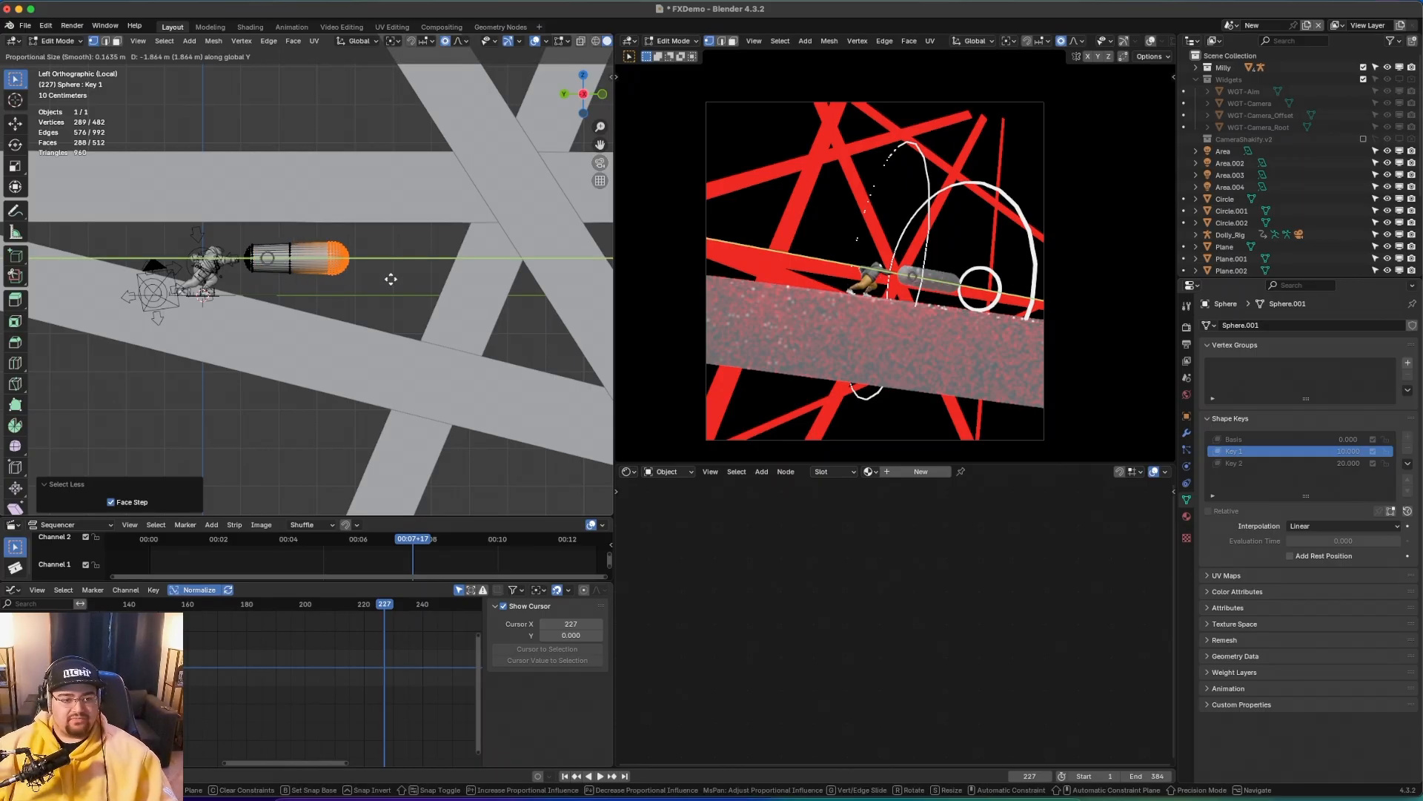
{"action": "scroll", "coordinate": [545, 295], "scroll_direction": "down", "scroll_amount": 15}
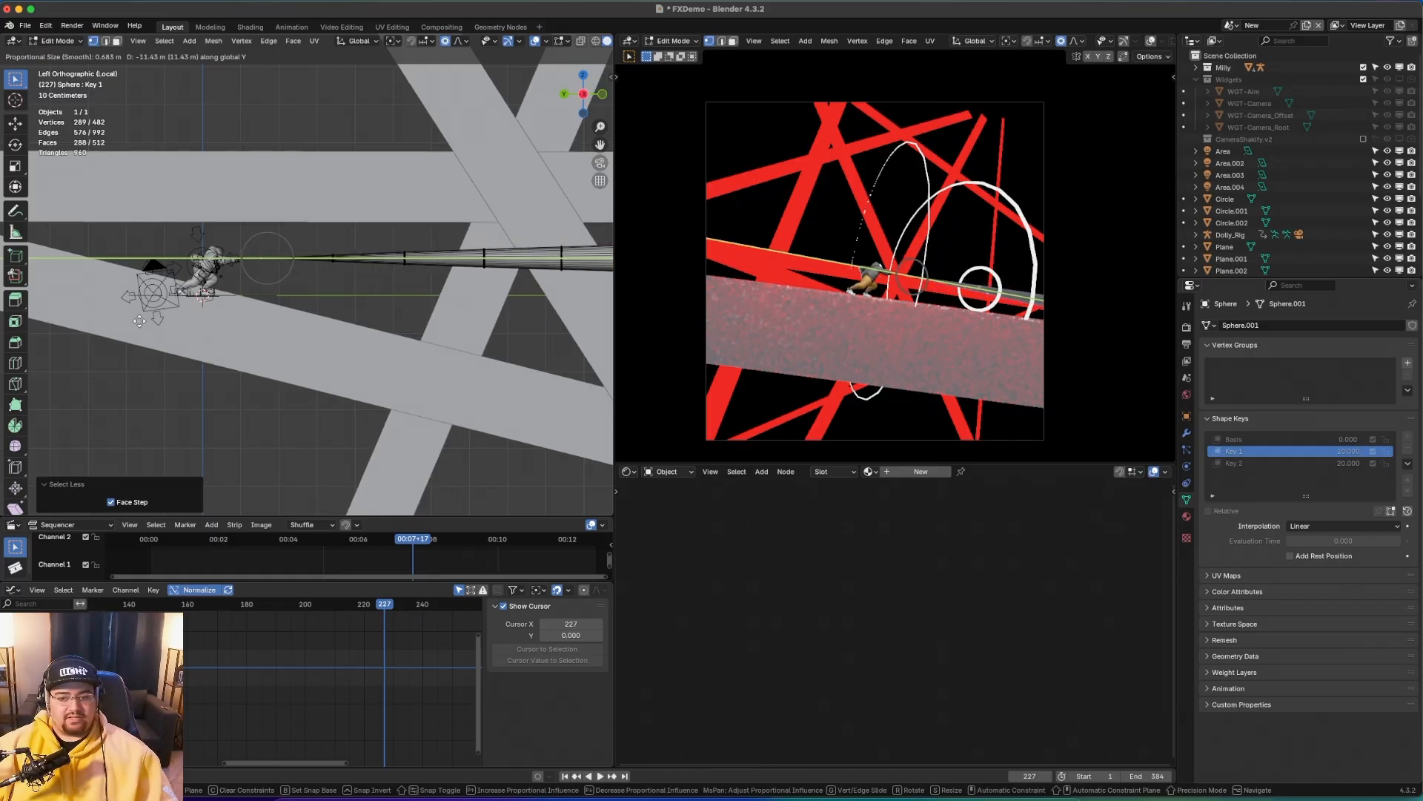
{"action": "left_click", "coordinate": [55, 308]}
{"action": "scroll", "coordinate": [379, 281], "scroll_direction": "down", "scroll_amount": 3}
{"action": "middle_click_drag", "start_coordinate": [447, 317], "coordinate": [412, 319], "text": "shift"}
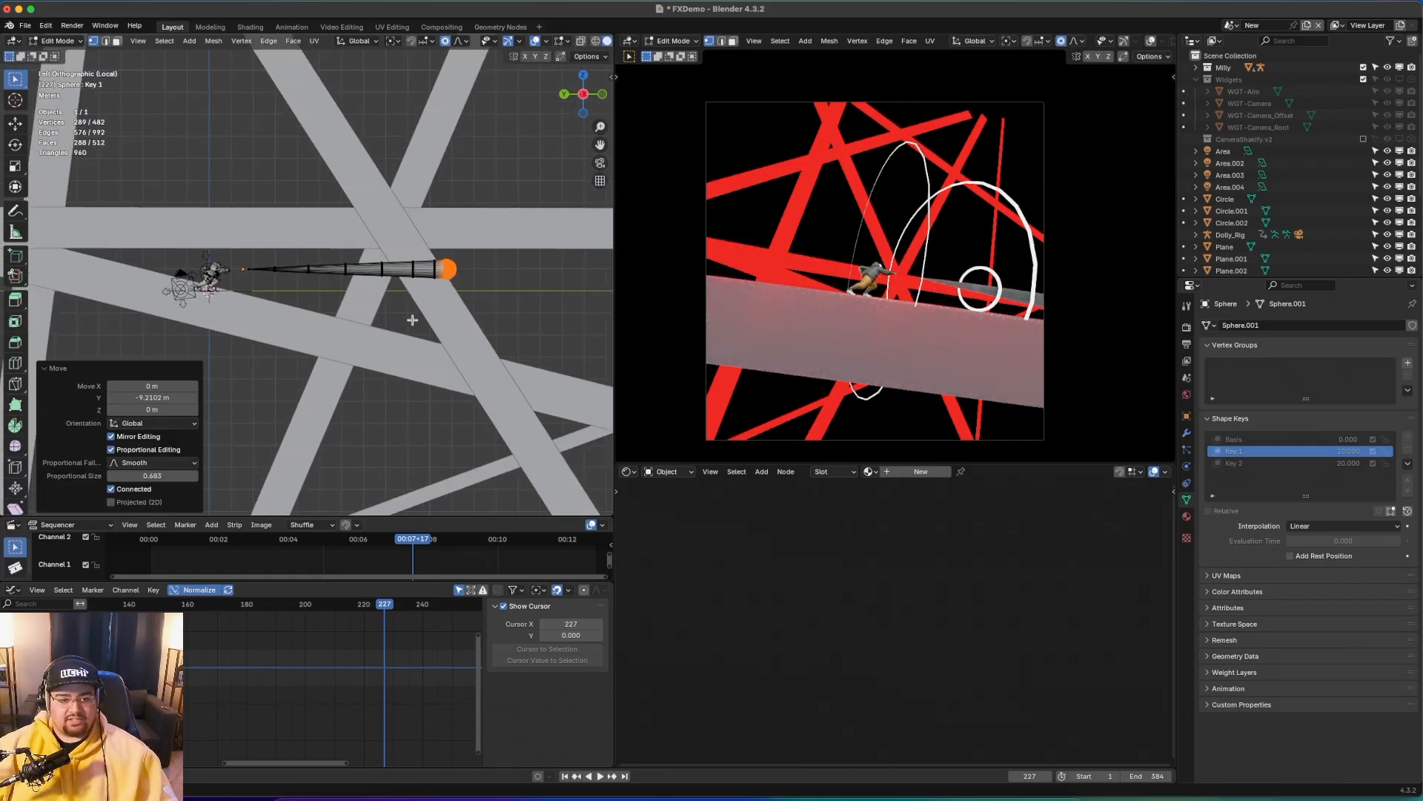
{"action": "scroll", "coordinate": [463, 318], "scroll_direction": "up", "scroll_amount": 1}
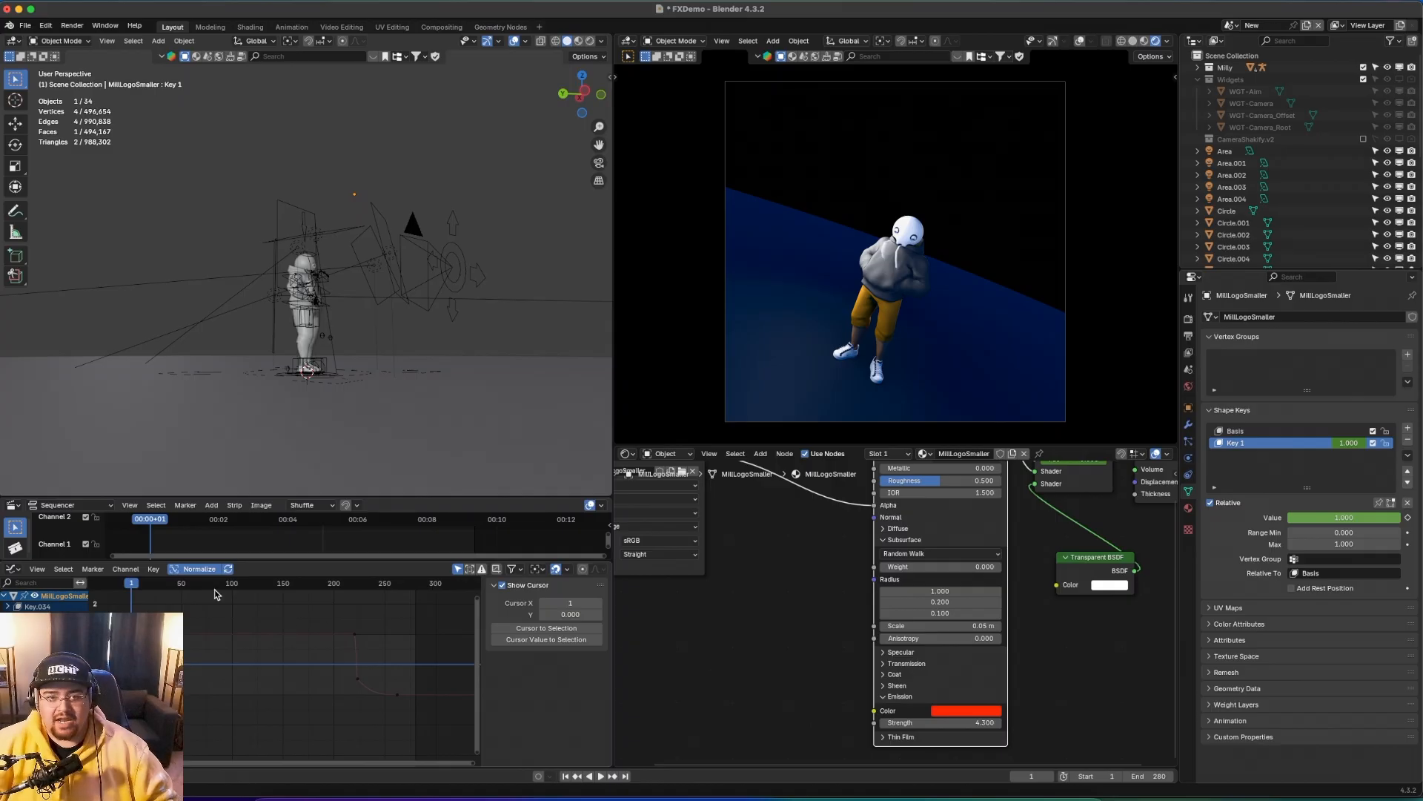
- Play back the skating character scene's animation from frame 1
{"action": "key", "text": "space"}
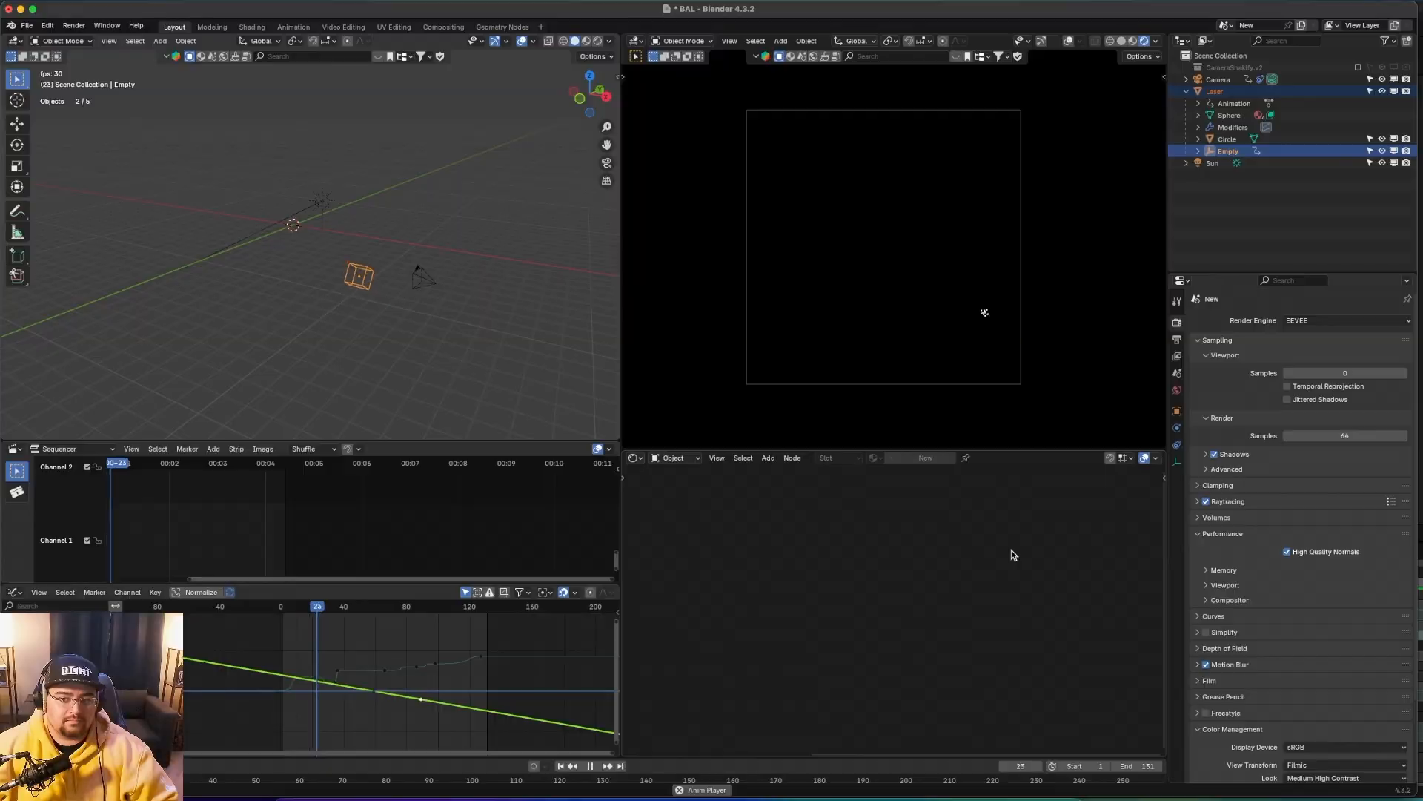
- Review the laser animation in the BAL file through playback and by scrubbing from frame 9 to frame 87, and clear the object selection
{"action": "key", "text": "space"}
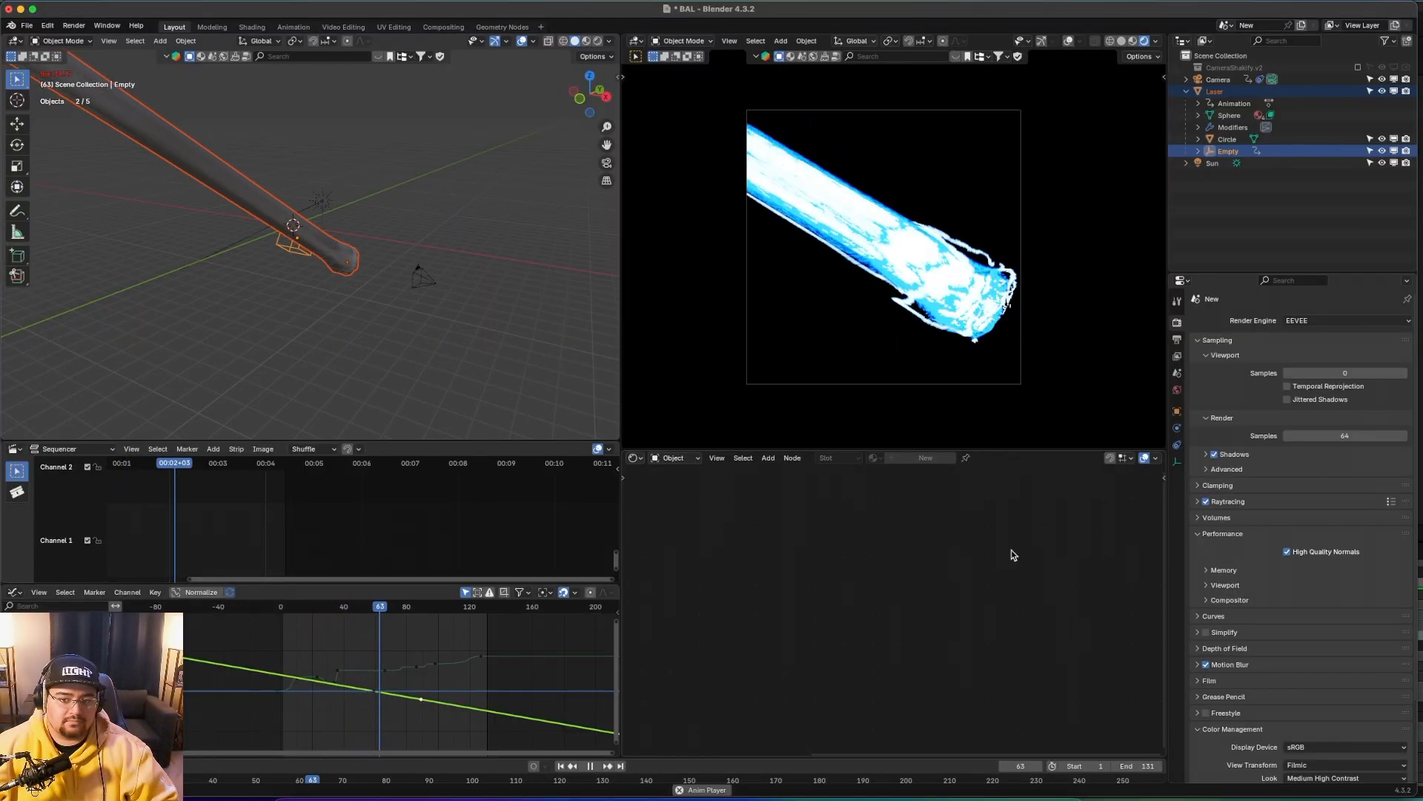
{"action": "key", "text": "Escape"}
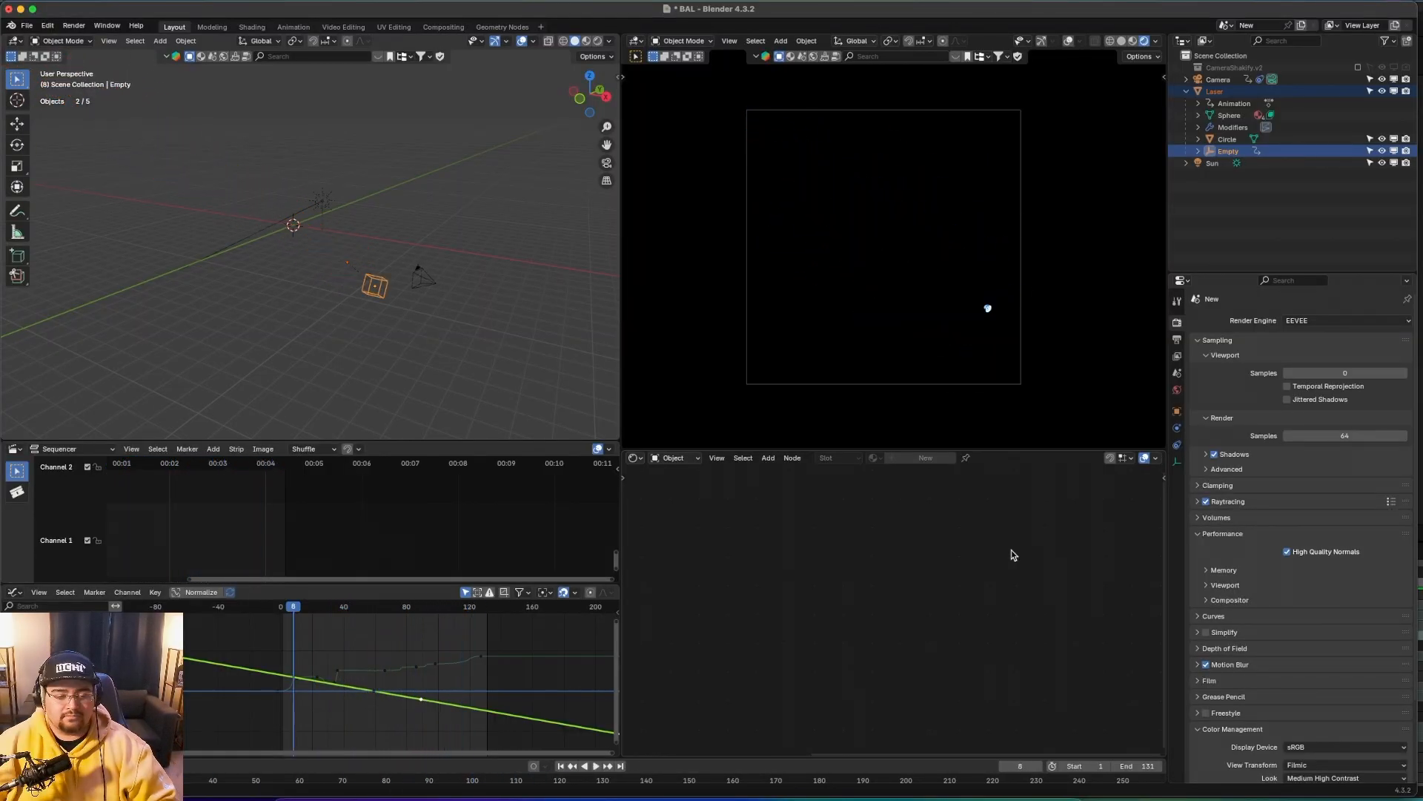
{"action": "mouse_move", "coordinate": [294, 607]}
{"action": "left_mouse_down"}
{"action": "mouse_move", "coordinate": [312, 607]}
{"action": "mouse_move", "coordinate": [294, 608]}
{"action": "left_mouse_up"}
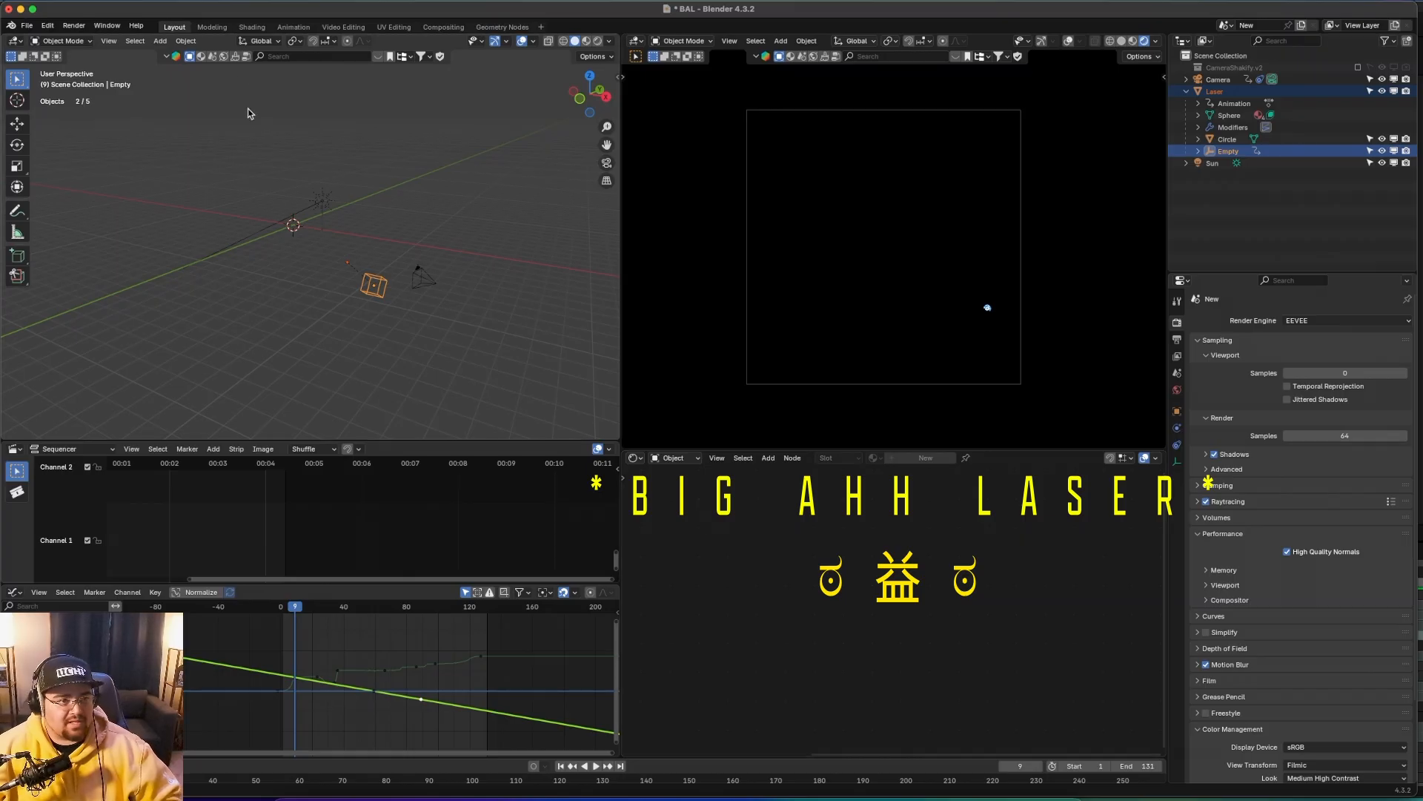
{"action": "left_click_drag", "start_coordinate": [295, 607], "coordinate": [418, 653]}
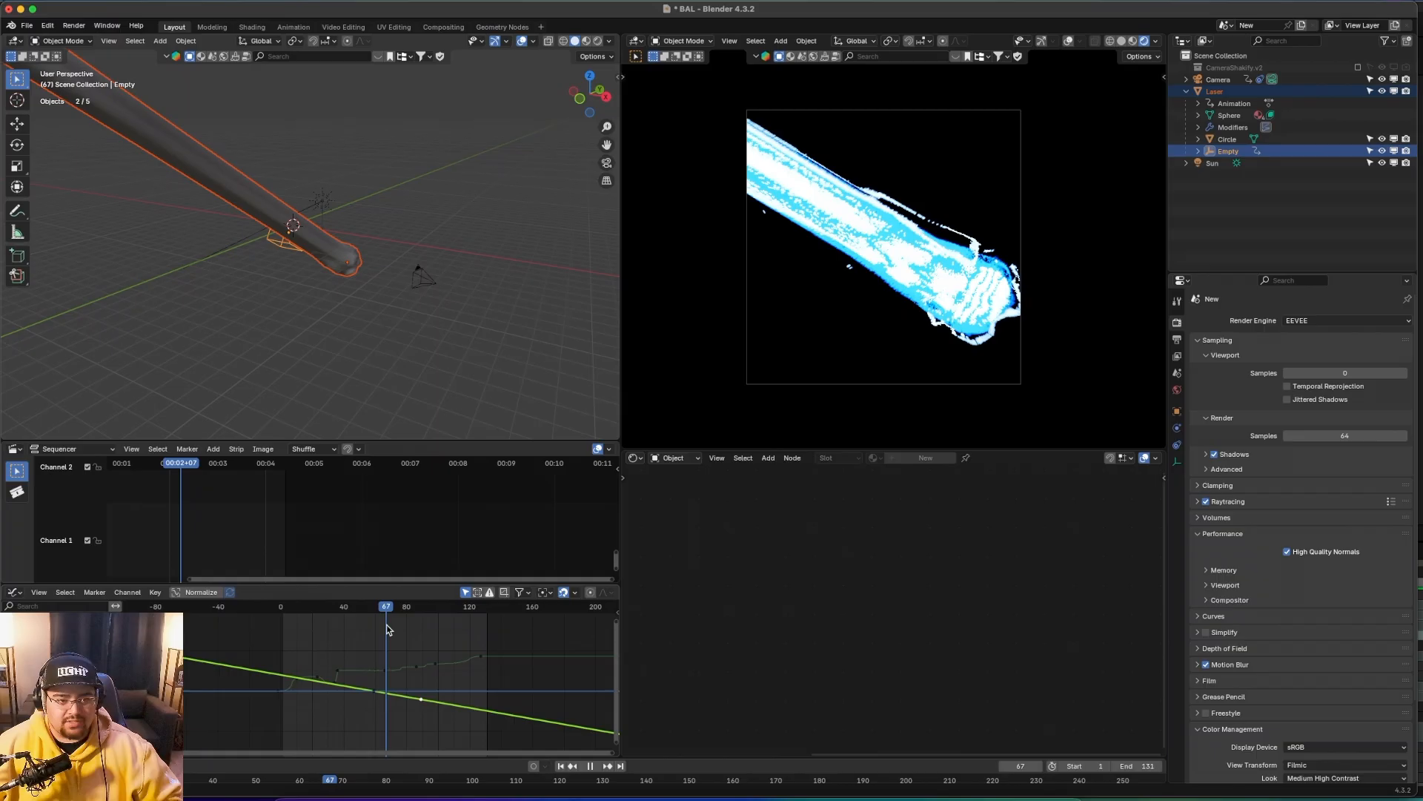
{"action": "left_click", "coordinate": [296, 386]}
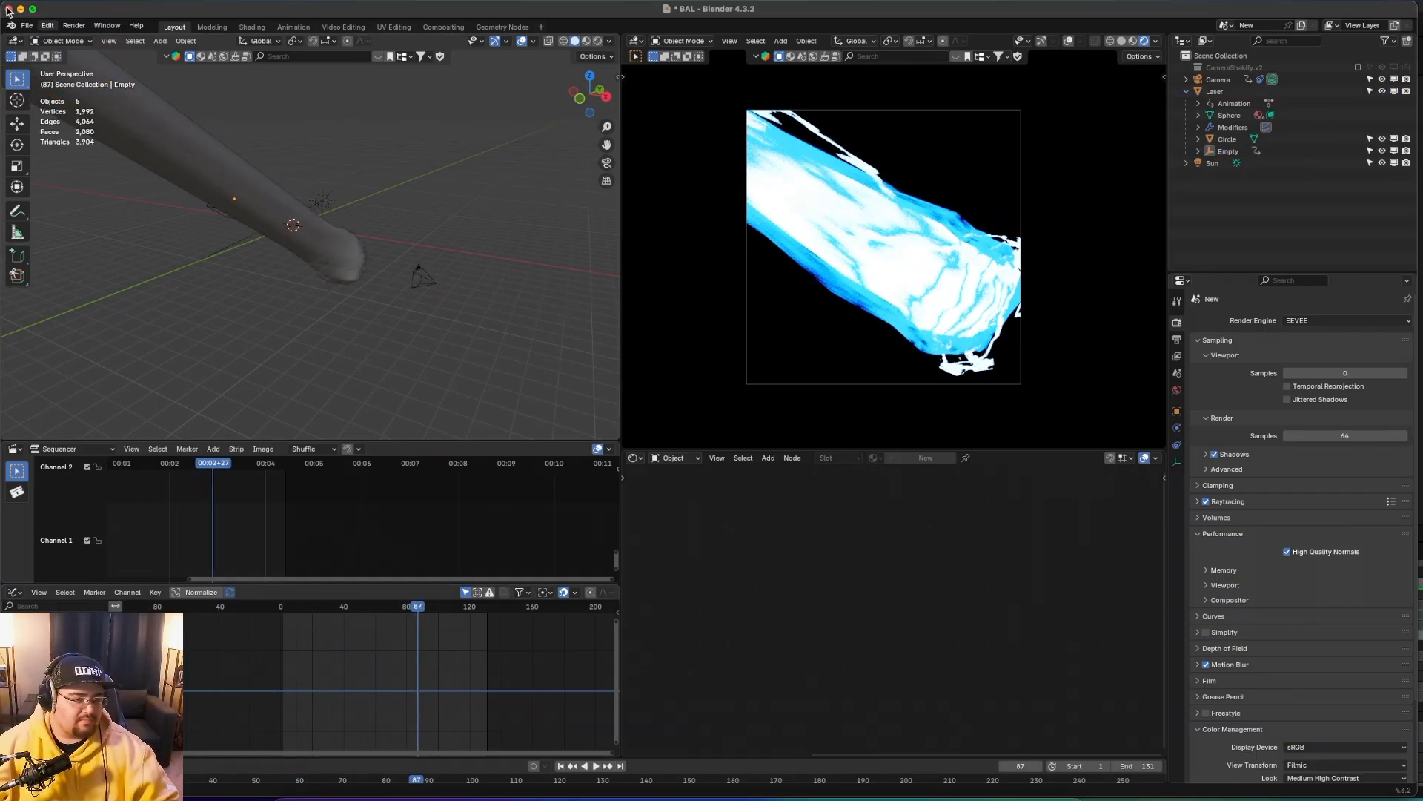